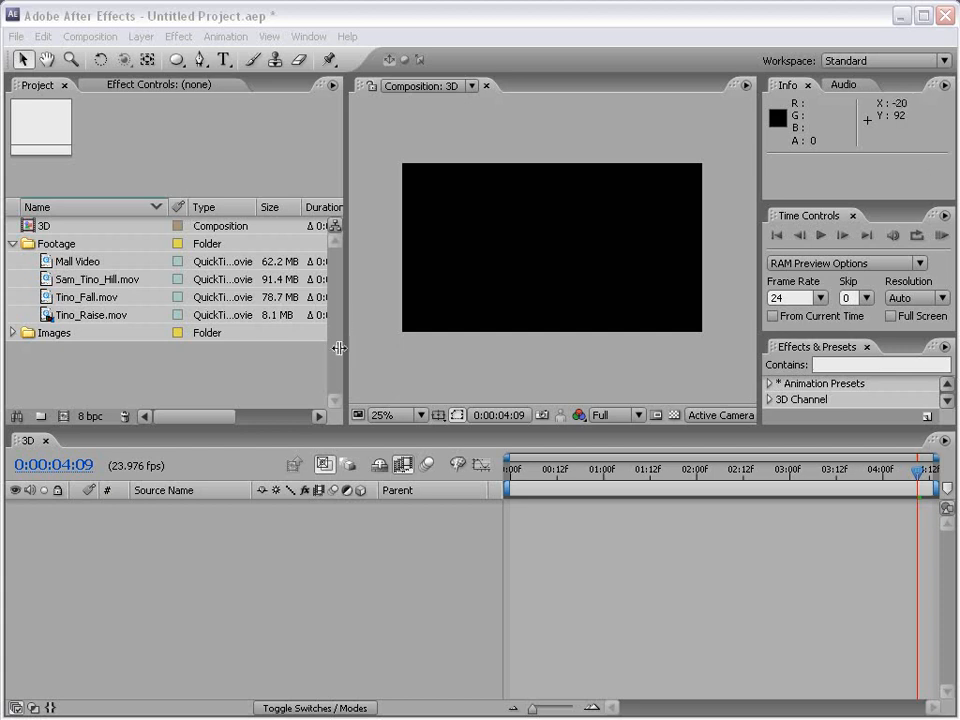
Step: Add the footage clips Tino_Raise.mov, Tino_Fall.mov, Sam_Tino_Hill.mov and Mall Video to the 3D composition's timeline as layers
drag(339, 348, 282, 359)
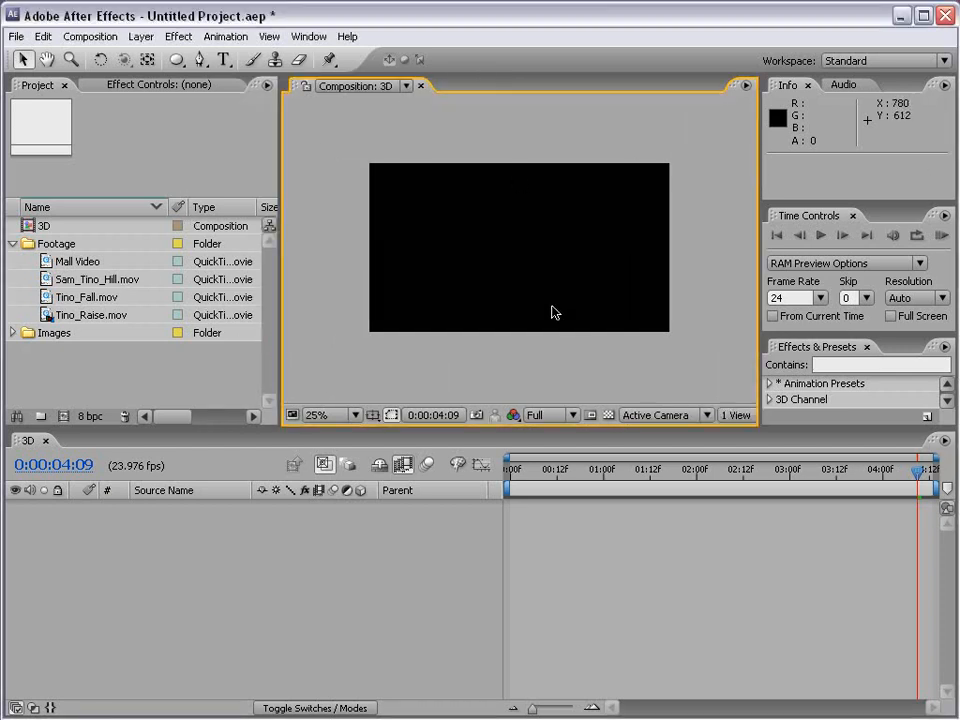
click(60, 262)
click(86, 280)
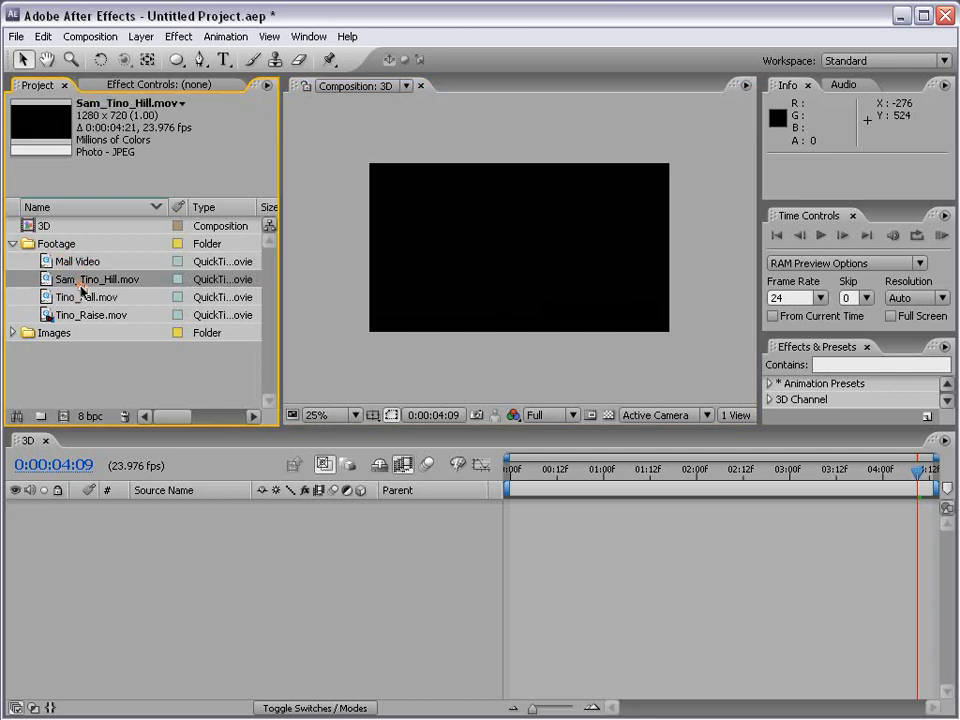
click(88, 299)
click(88, 315)
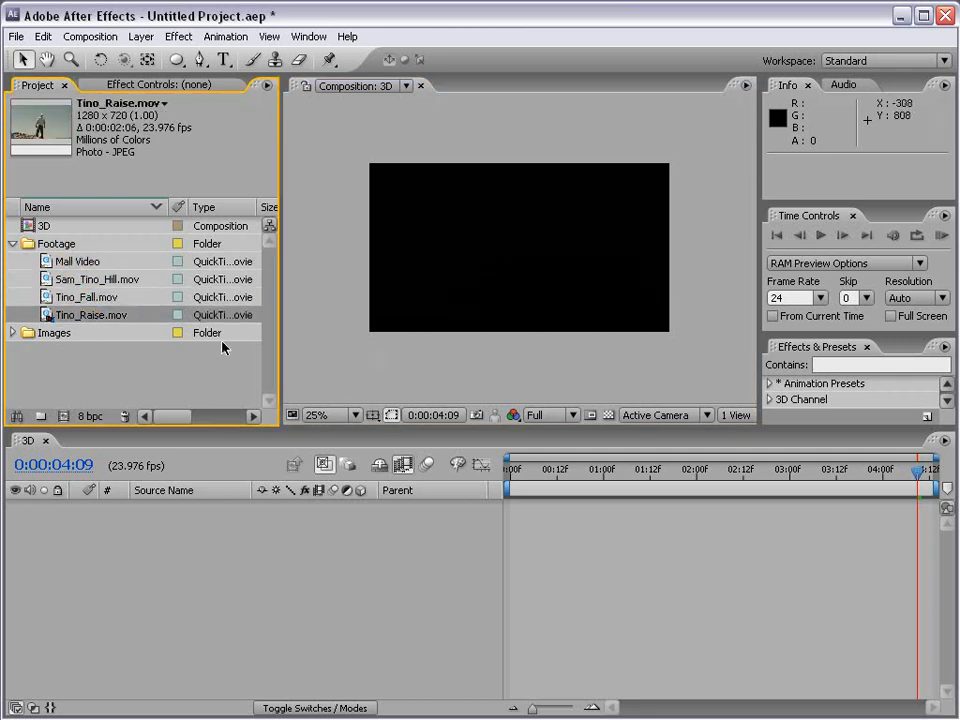
drag(78, 318, 108, 558)
drag(88, 285, 150, 540)
drag(65, 267, 181, 616)
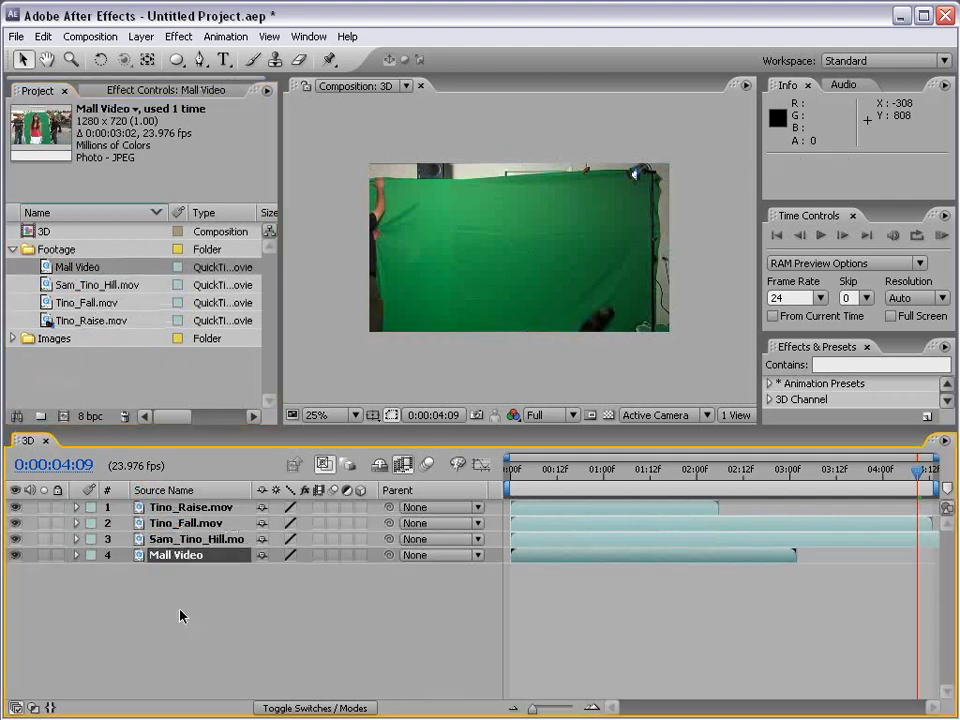
Step: Trim the 3D composition to a work area ending at 0:00:02:00 and preview it
click(697, 476)
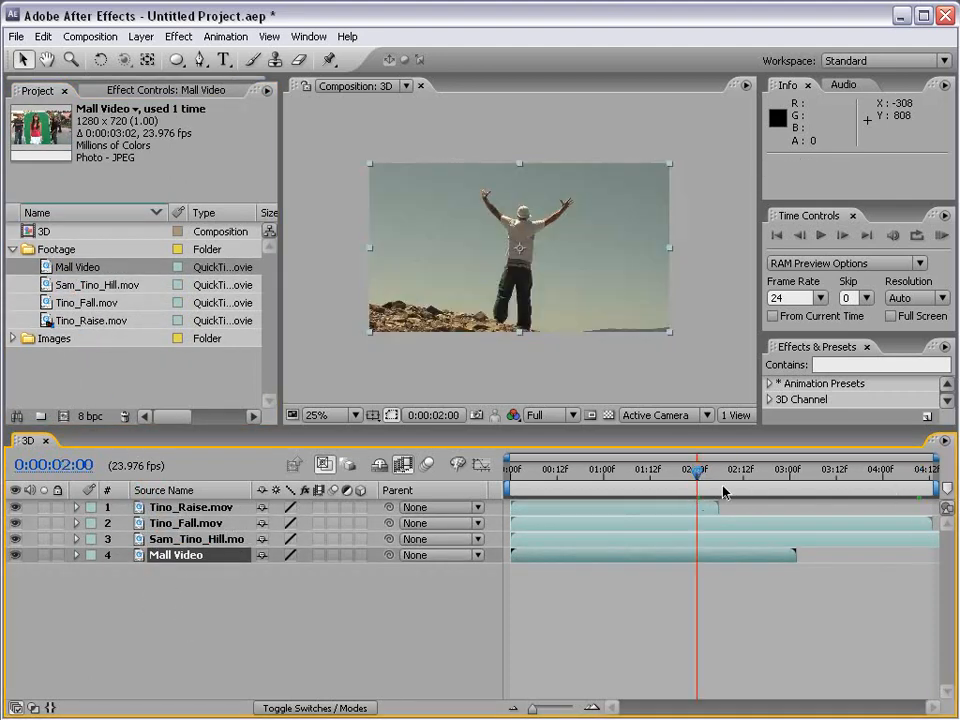
drag(937, 488, 703, 489)
right_click(643, 495)
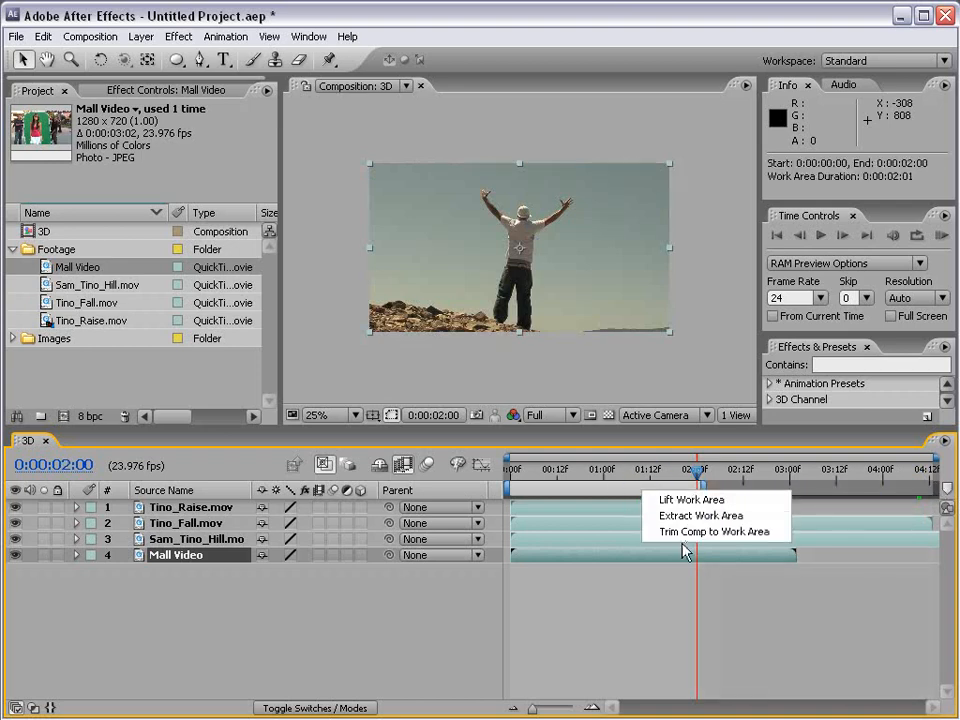
click(714, 531)
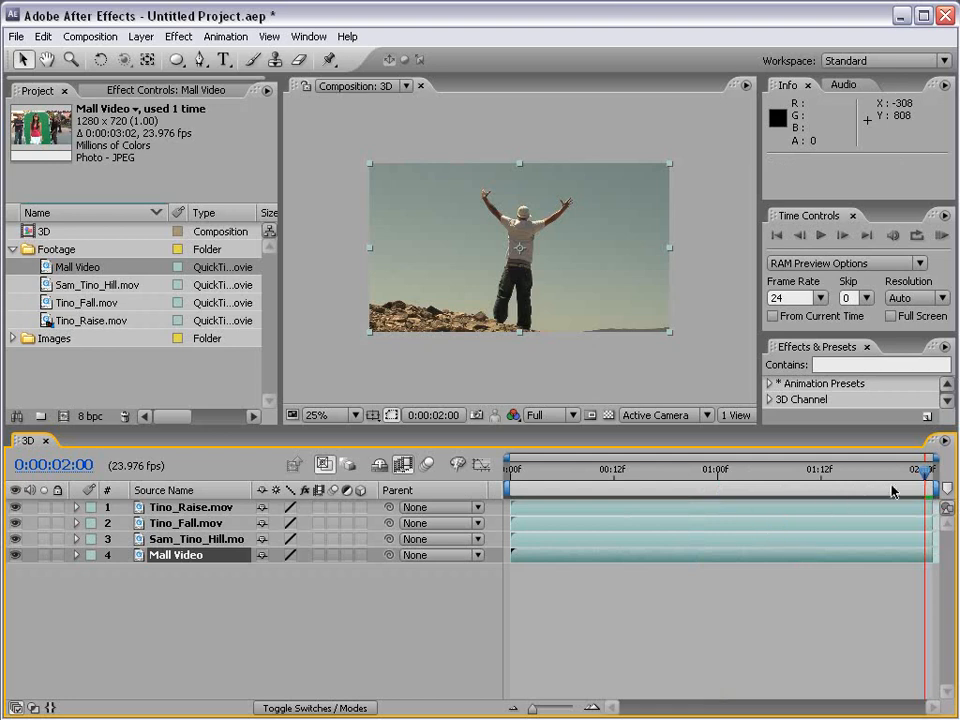
key(KP_0)
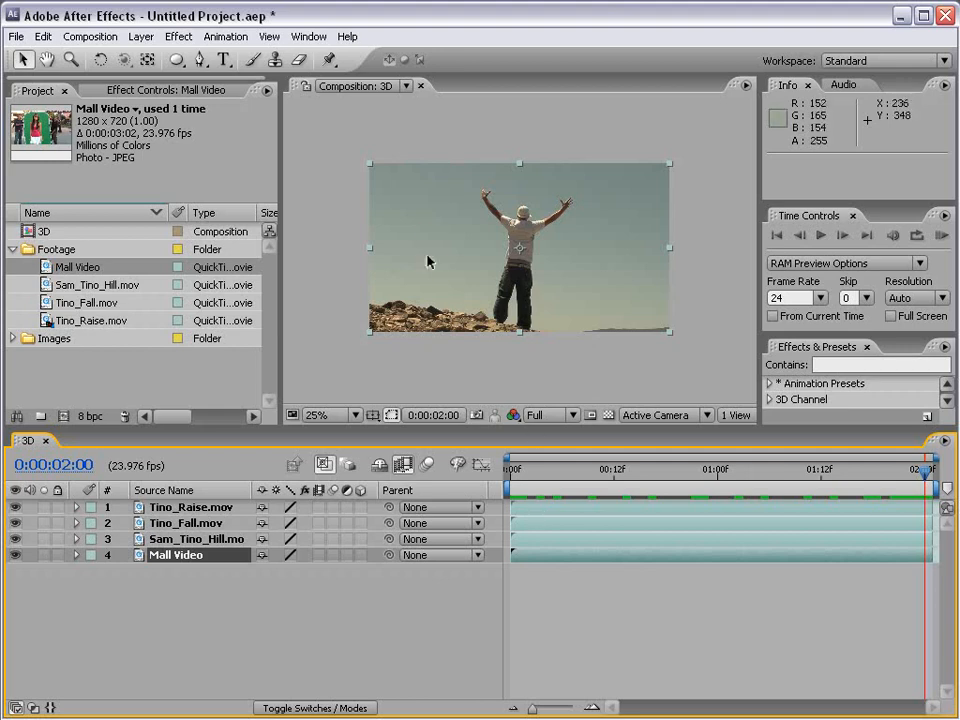
Step: Try moving the Mall Video, Tino_Raise.mov and Tino_Fall.mov layers within the composition frame, and undo the moves
drag(426, 232, 506, 339)
drag(548, 195, 384, 270)
drag(591, 218, 641, 312)
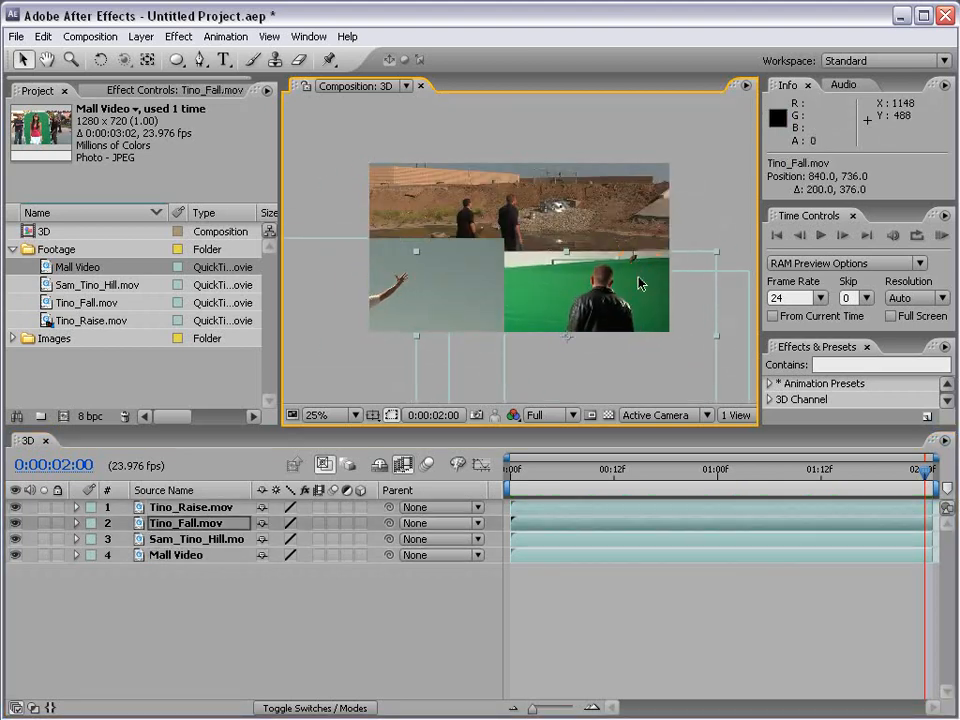
key(ctrl+z)
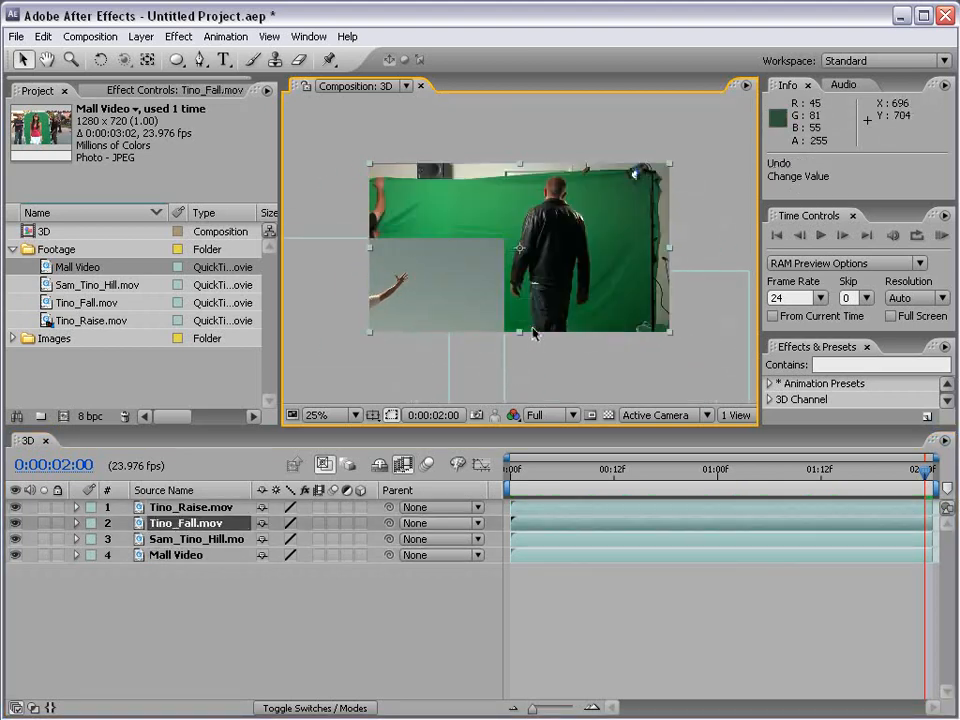
key(ctrl+z)
key(ctrl+z)
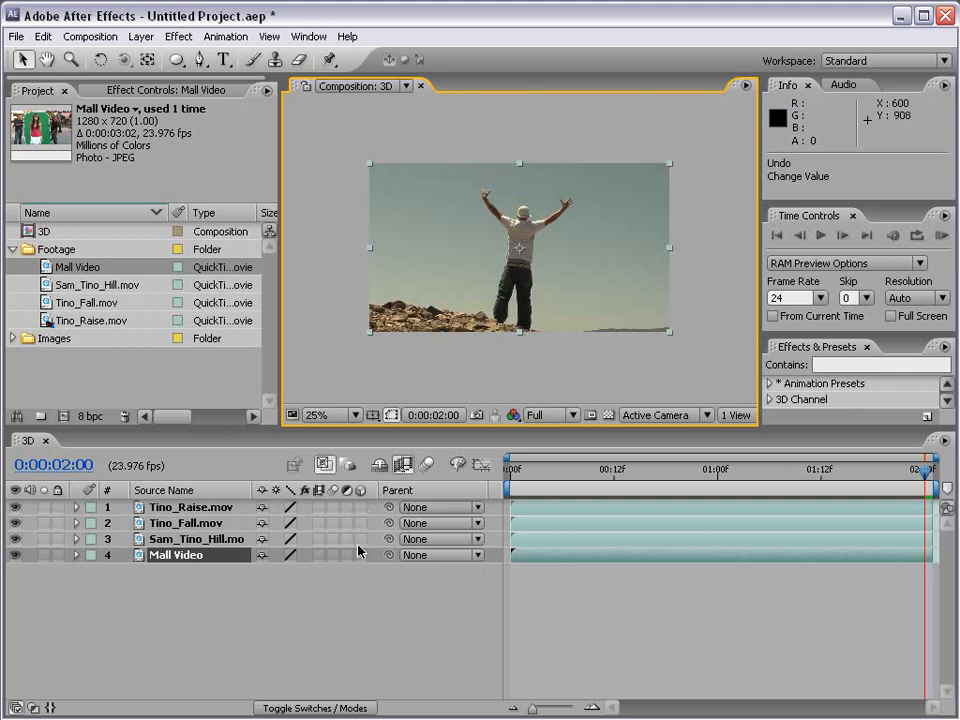
Step: Turn on the 3D switch for all four footage layers and select Tino_Raise.mov to check its axis handles
click(310, 582)
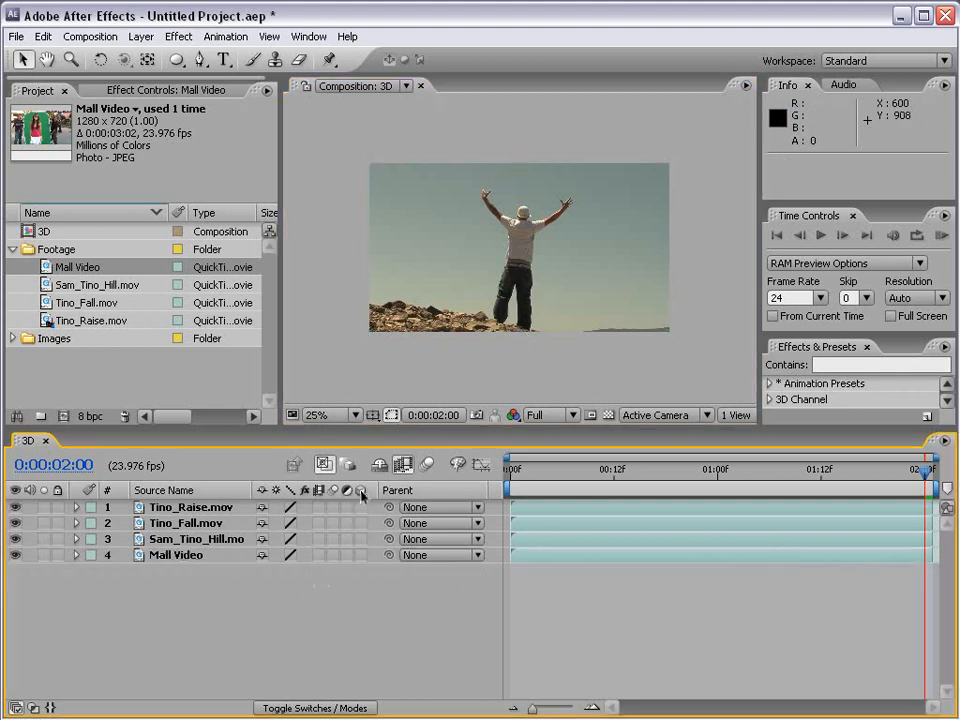
drag(361, 509, 362, 558)
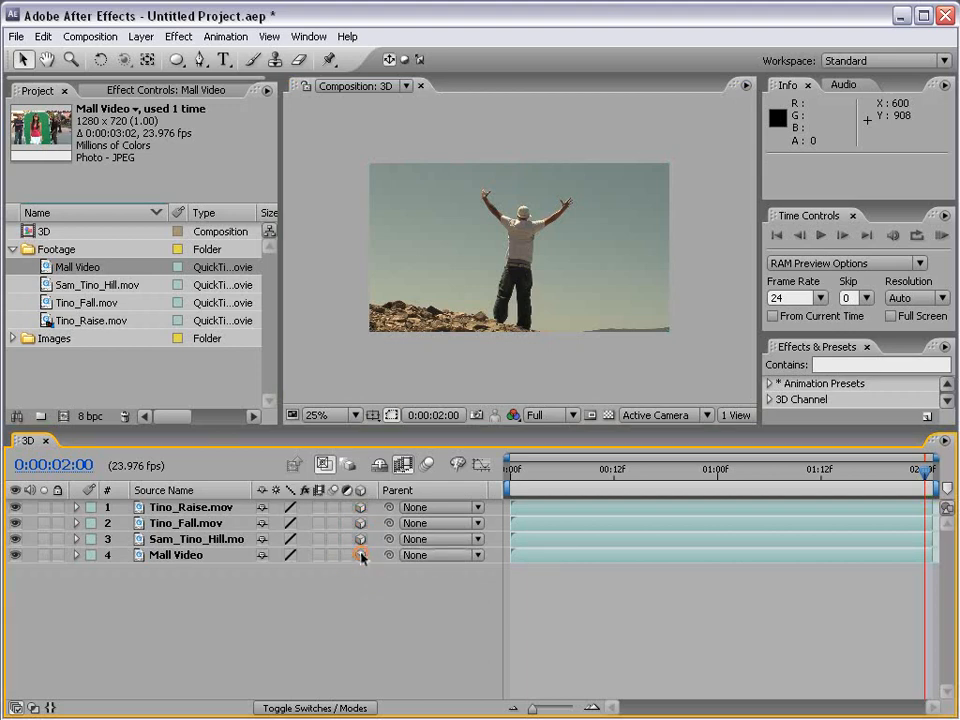
click(472, 270)
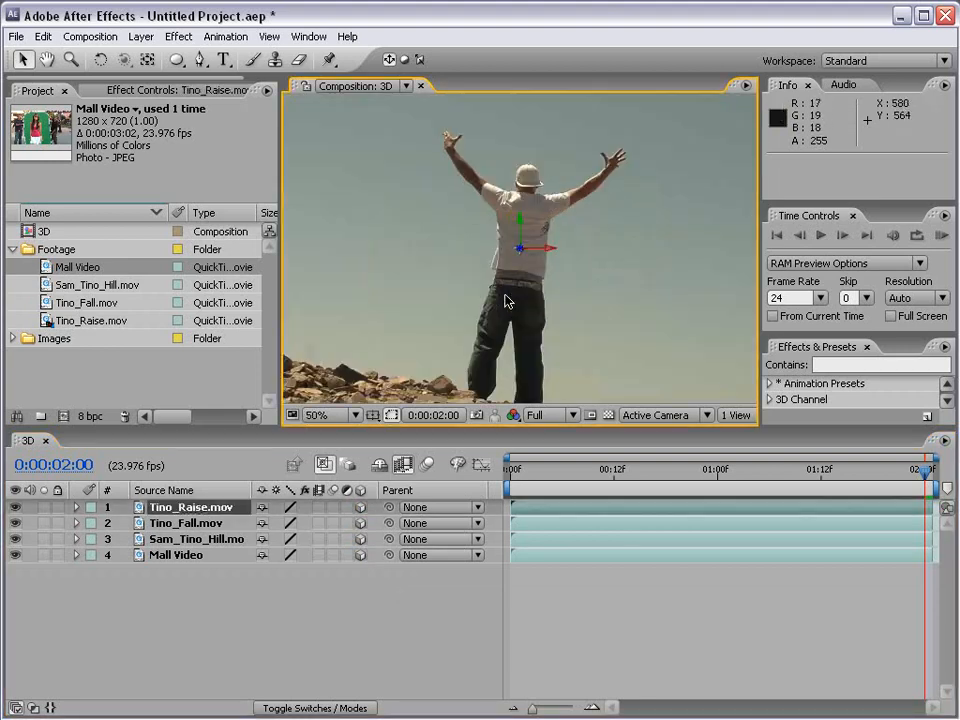
key(period)
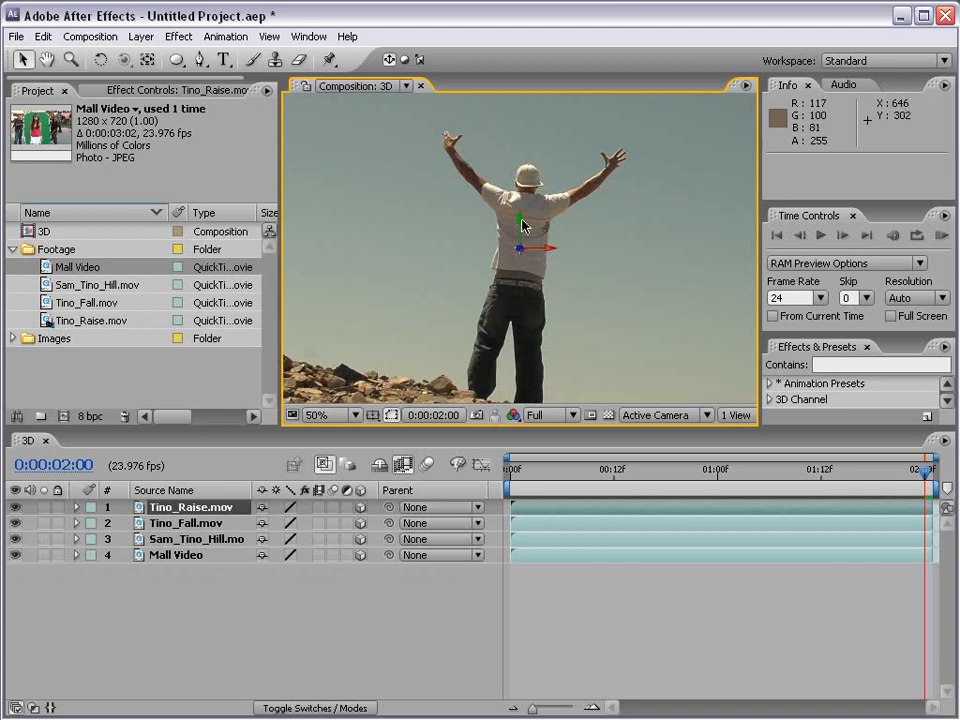
key(comma)
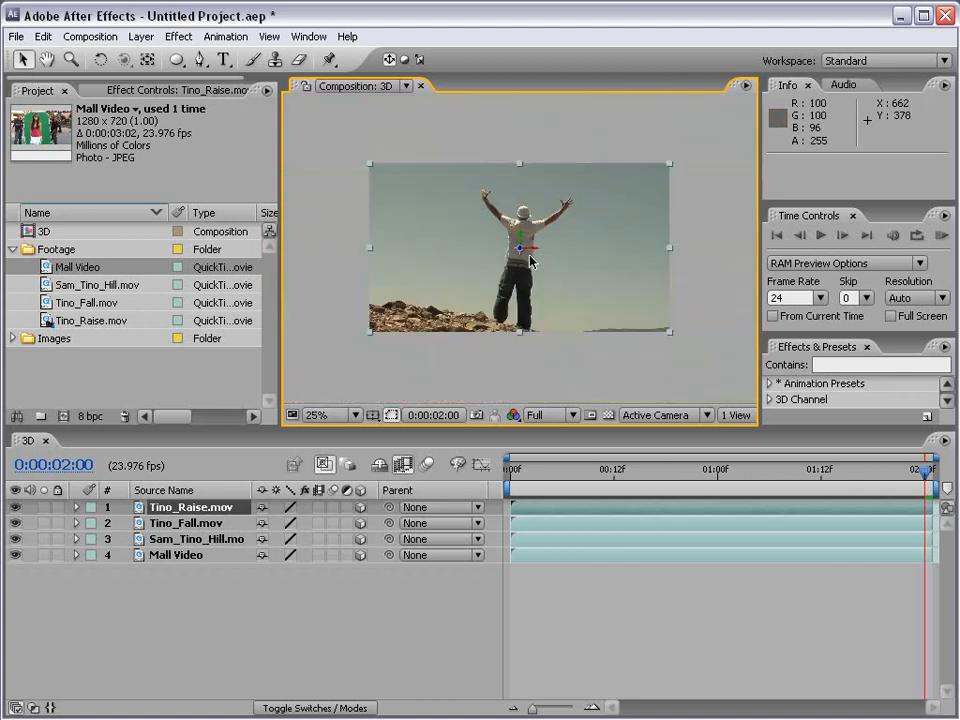
Step: Solo the Tino_Raise.mov layer and try moving it freely and along its X axis, undoing each move
click(44, 508)
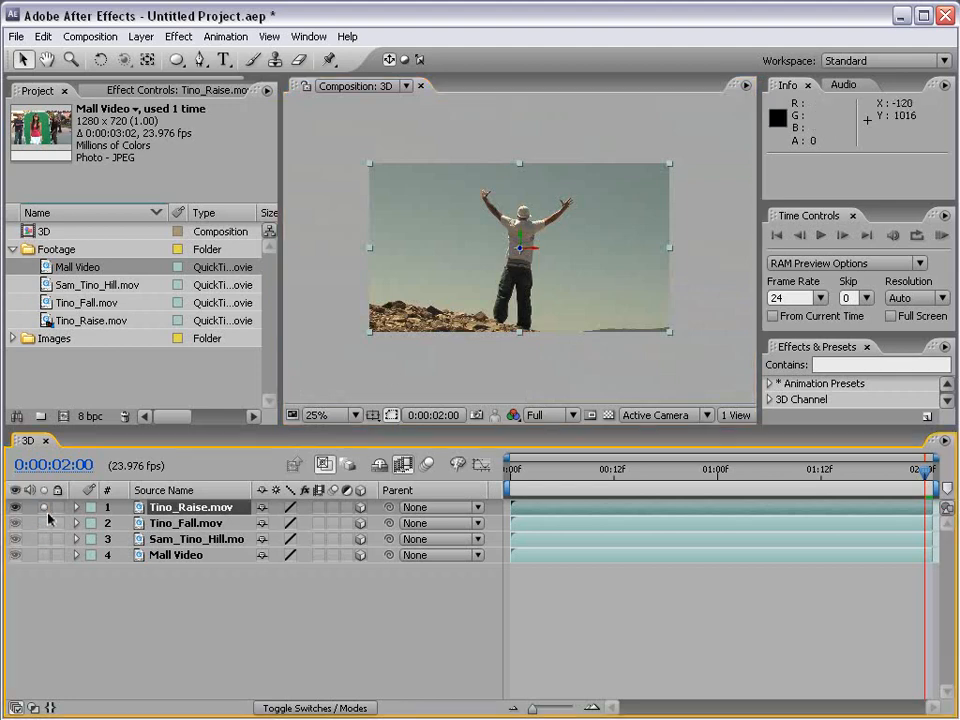
drag(582, 234, 639, 229)
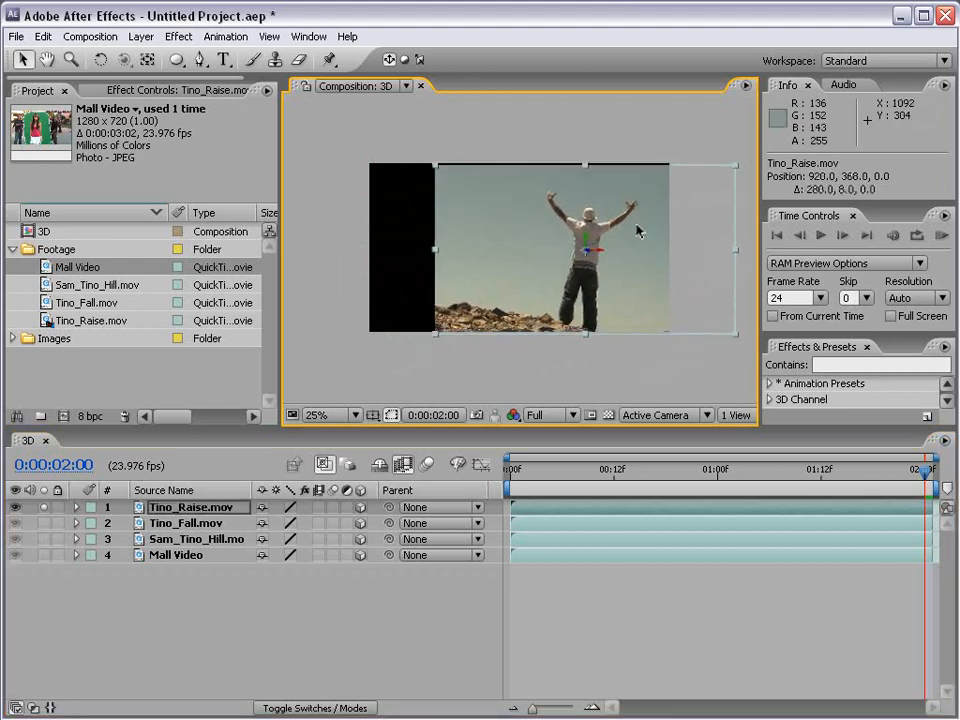
key(ctrl+z)
key(period)
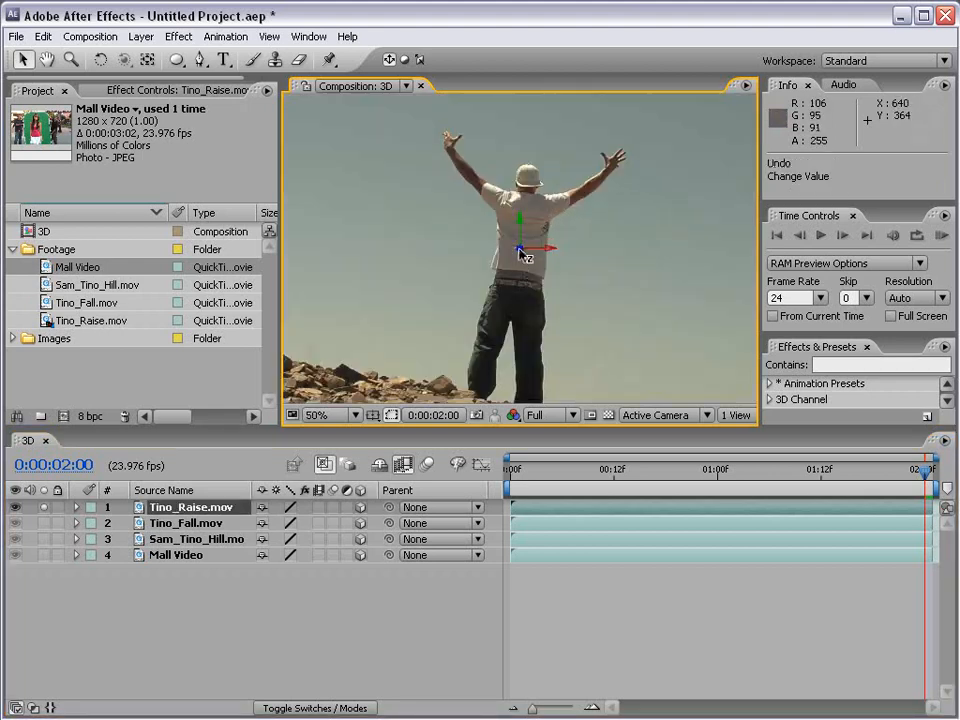
drag(541, 255, 522, 266)
key(comma)
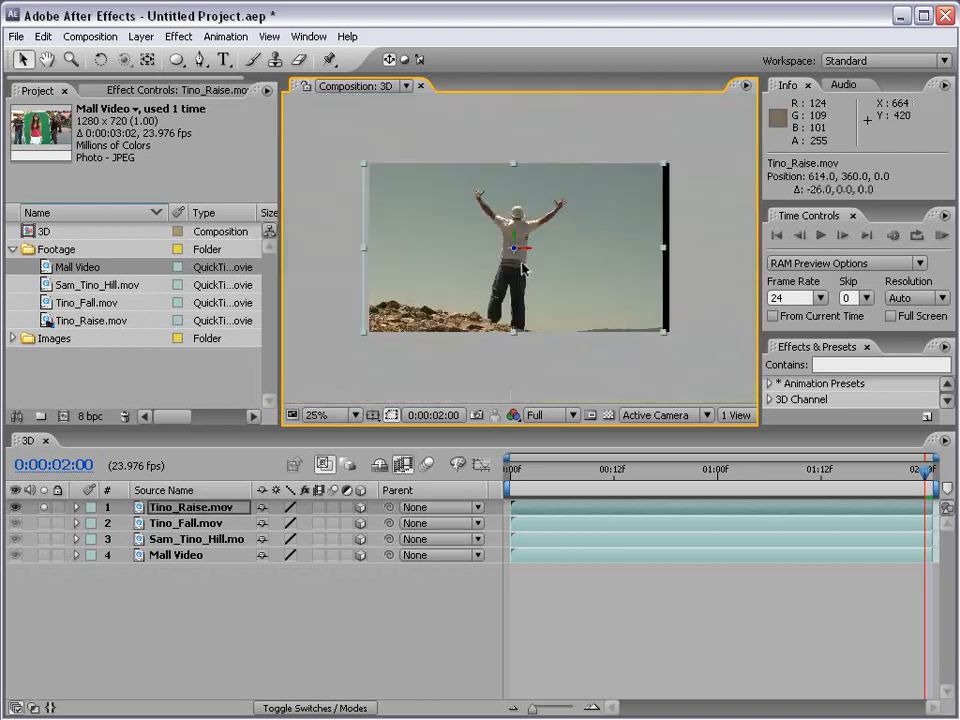
key(ctrl+z)
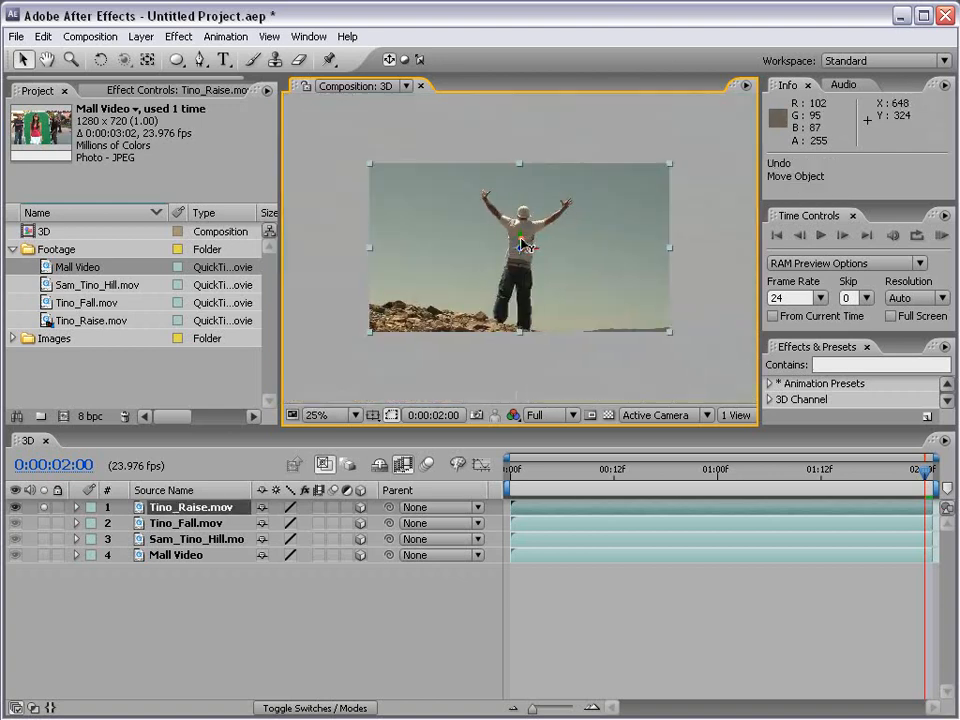
Step: Try pushing the Tino_Raise.mov layer back along its Z axis to about 1318, and undo the move
drag(521, 244, 121, 473)
key(ctrl+z)
key(period)
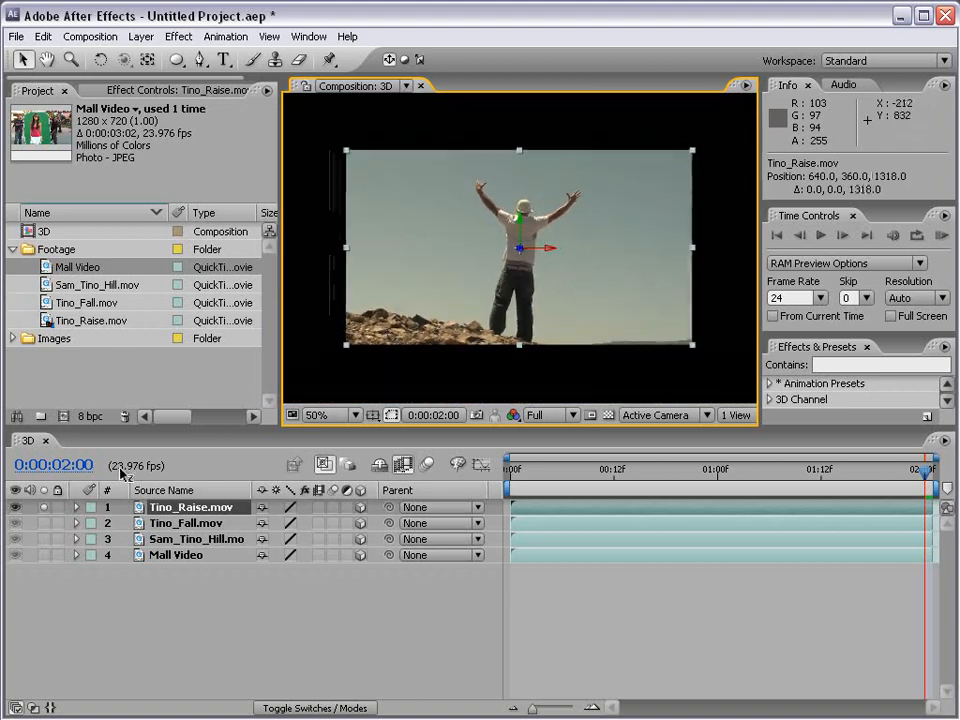
key(ctrl+z)
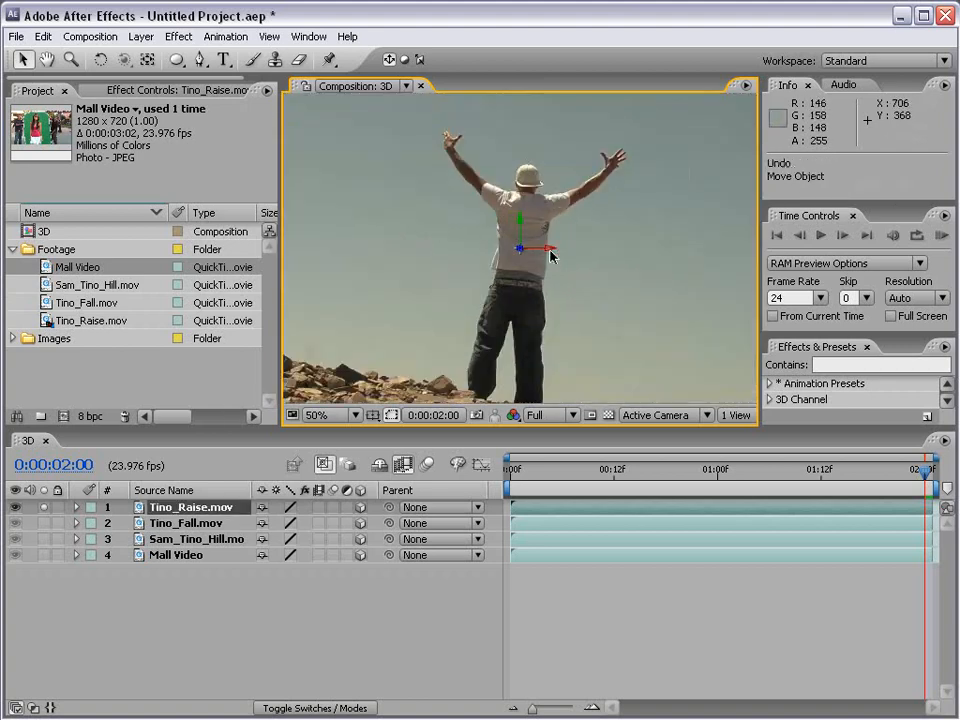
key(comma)
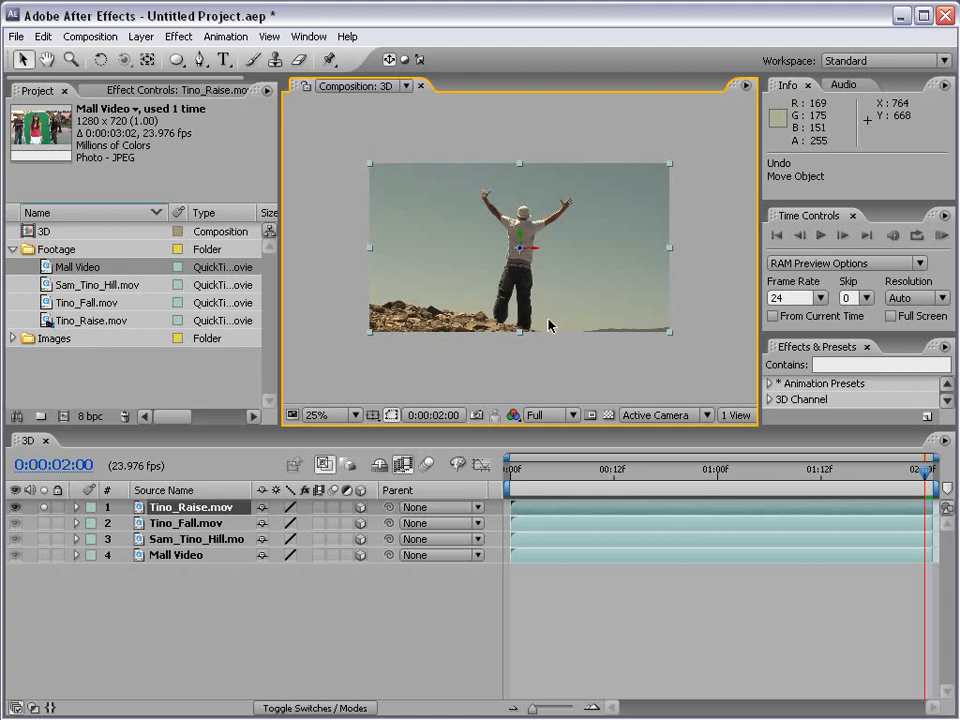
Step: Create a new camera layer named Camera 1 with the 50mm preset, and turn off solo on Tino_Raise.mov
click(141, 37)
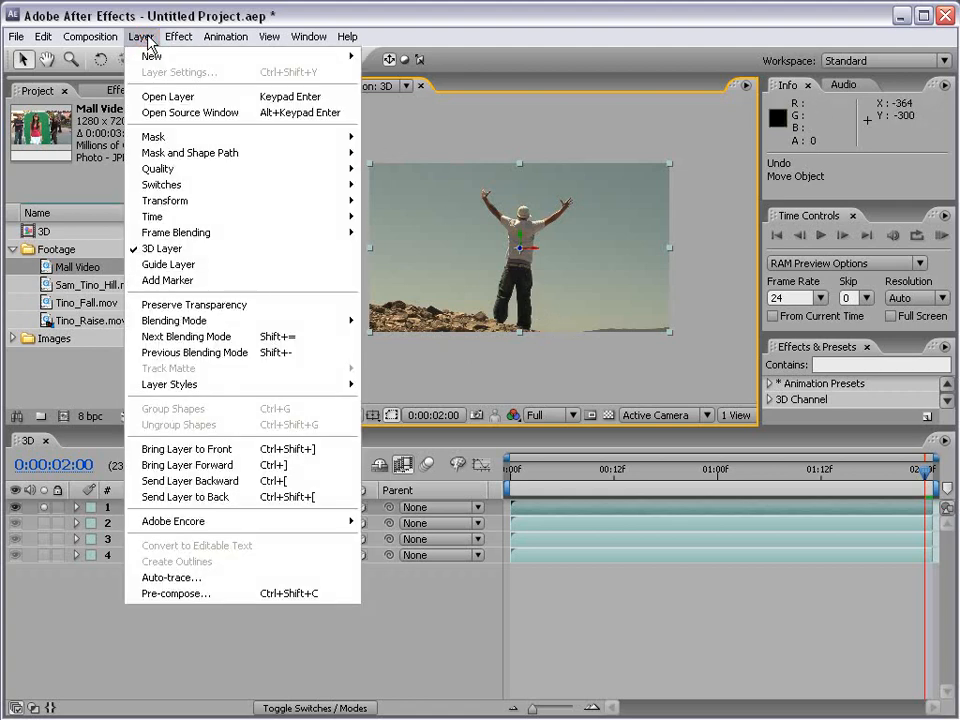
mouse_move(150, 56)
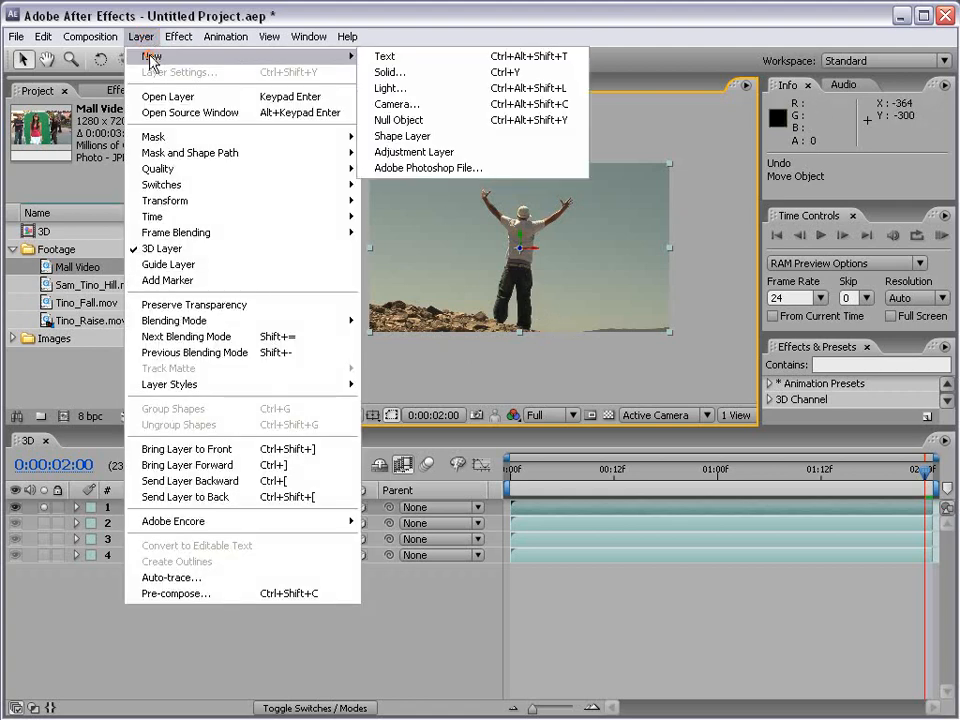
click(449, 106)
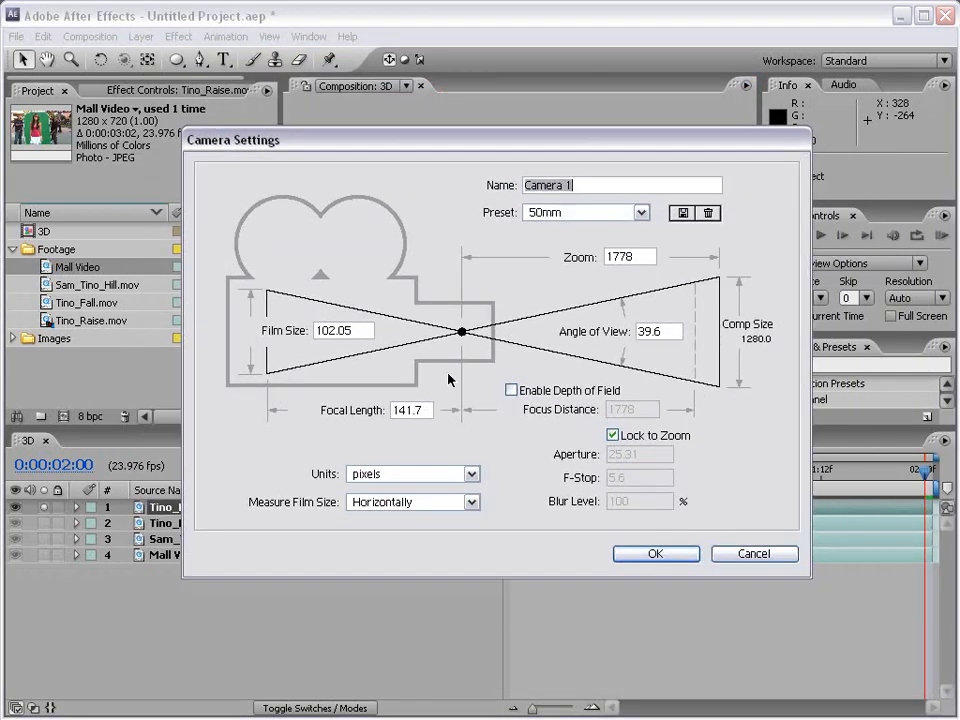
click(593, 213)
click(421, 320)
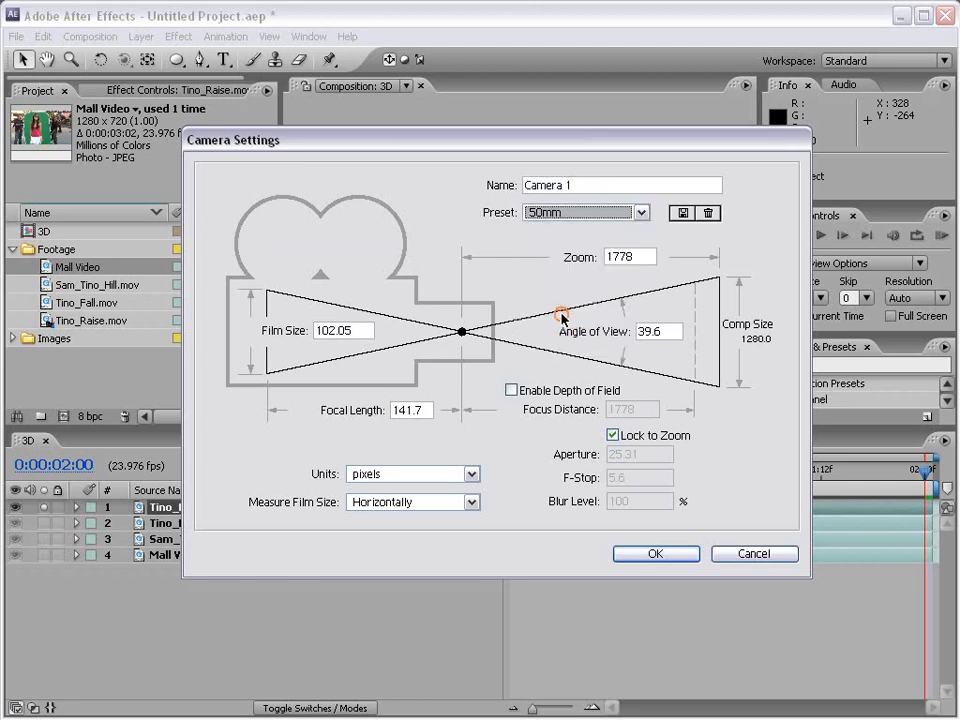
click(652, 554)
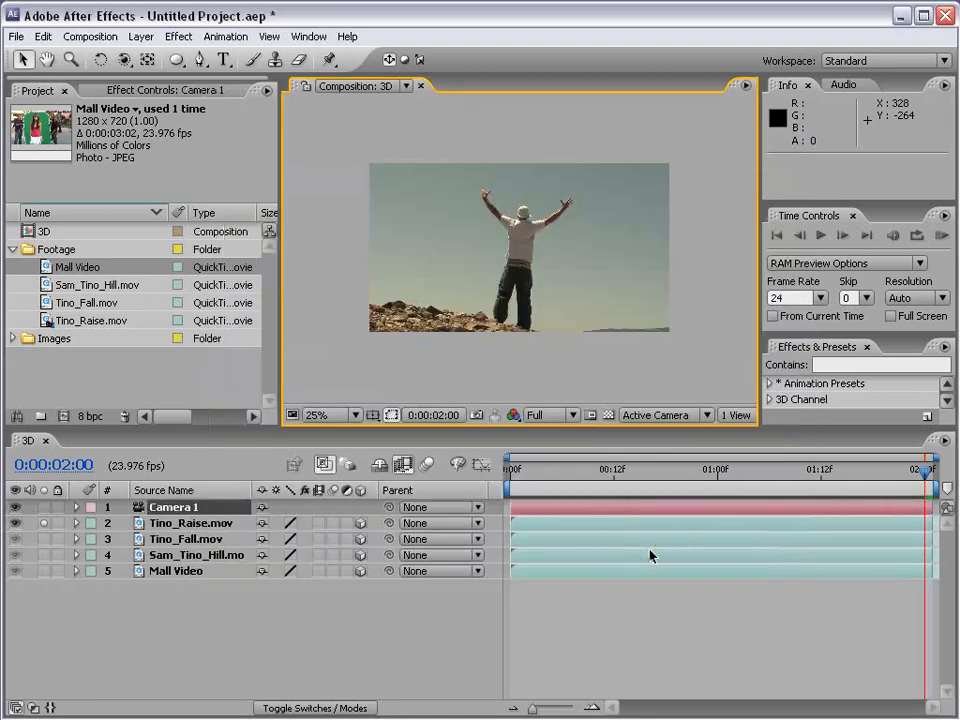
click(44, 525)
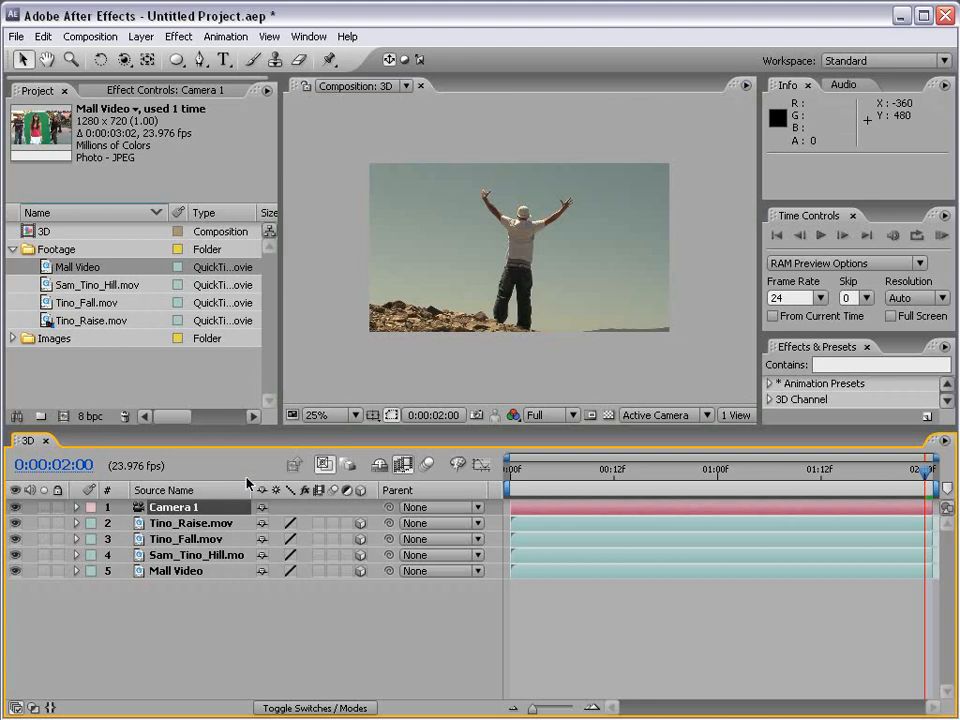
Step: Try rotating the view around the layers with the Orbit Camera tool, and undo the orbit
click(124, 60)
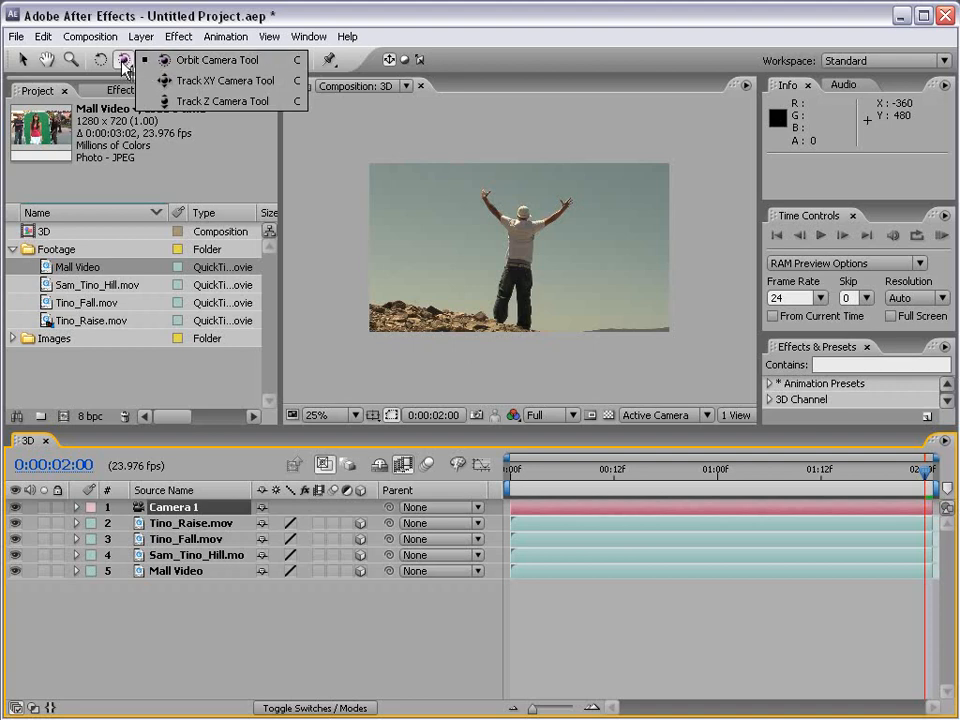
drag(570, 228, 539, 221)
key(ctrl+z)
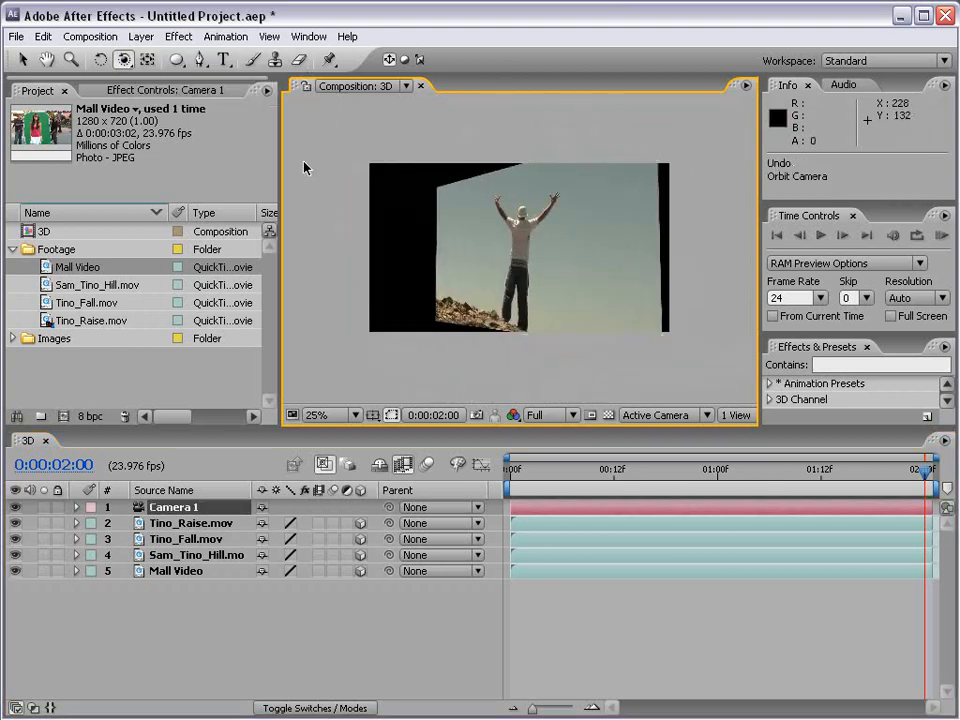
Step: Try shifting the camera sideways twice with the Track XY Camera tool, undoing each shift
click(127, 66)
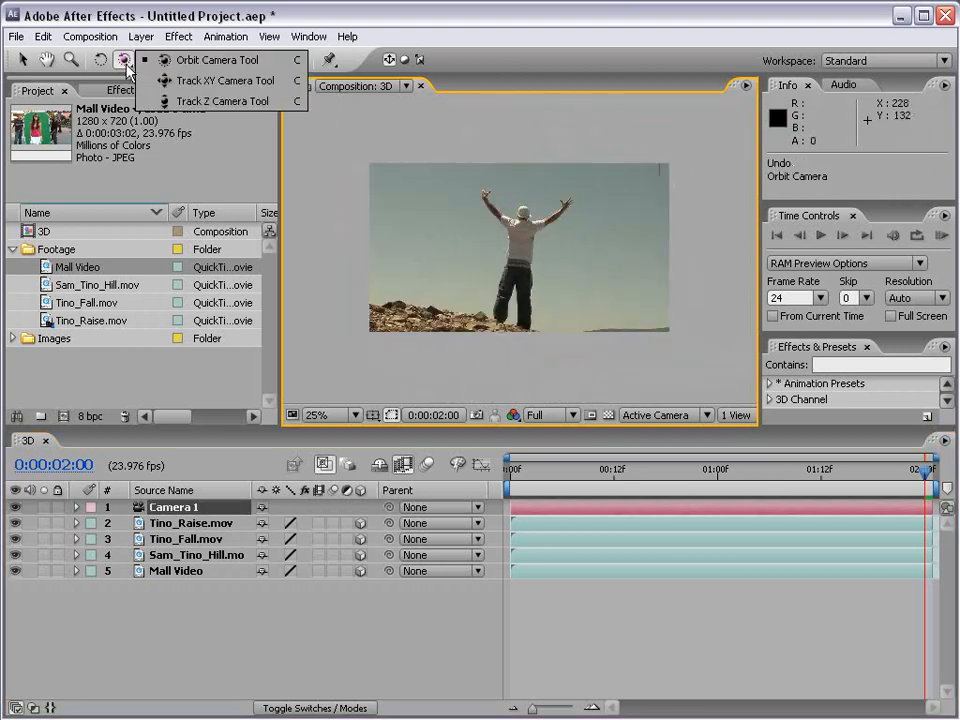
click(200, 82)
drag(439, 245, 291, 257)
key(ctrl+z)
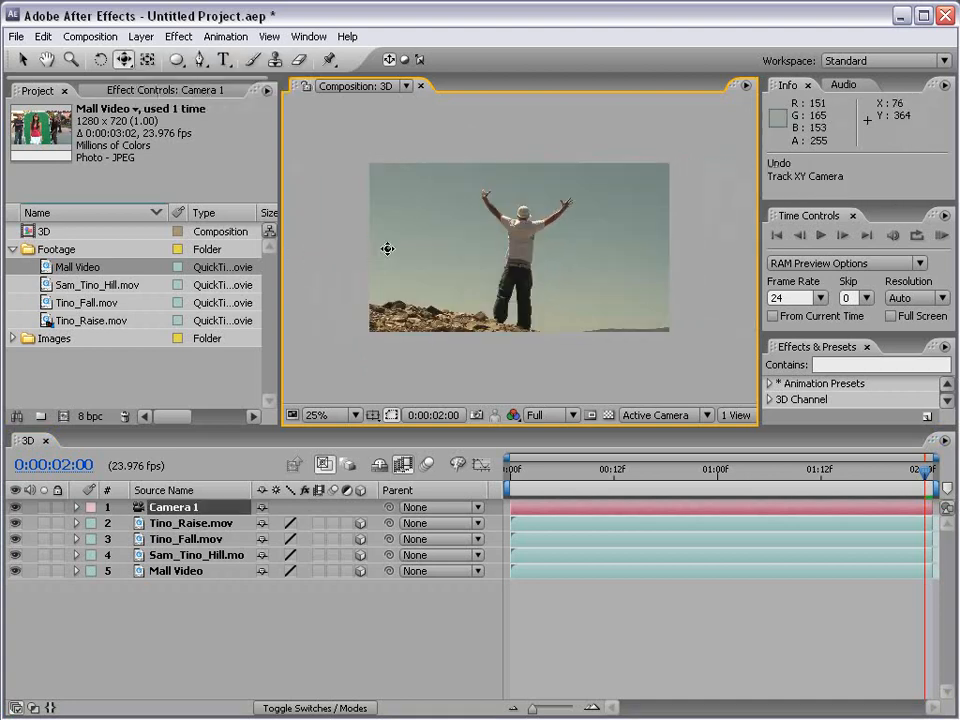
drag(639, 287, 497, 290)
key(ctrl+z)
Step: Try moving the camera in depth with the Track Z Camera tool, and undo the move
click(124, 60)
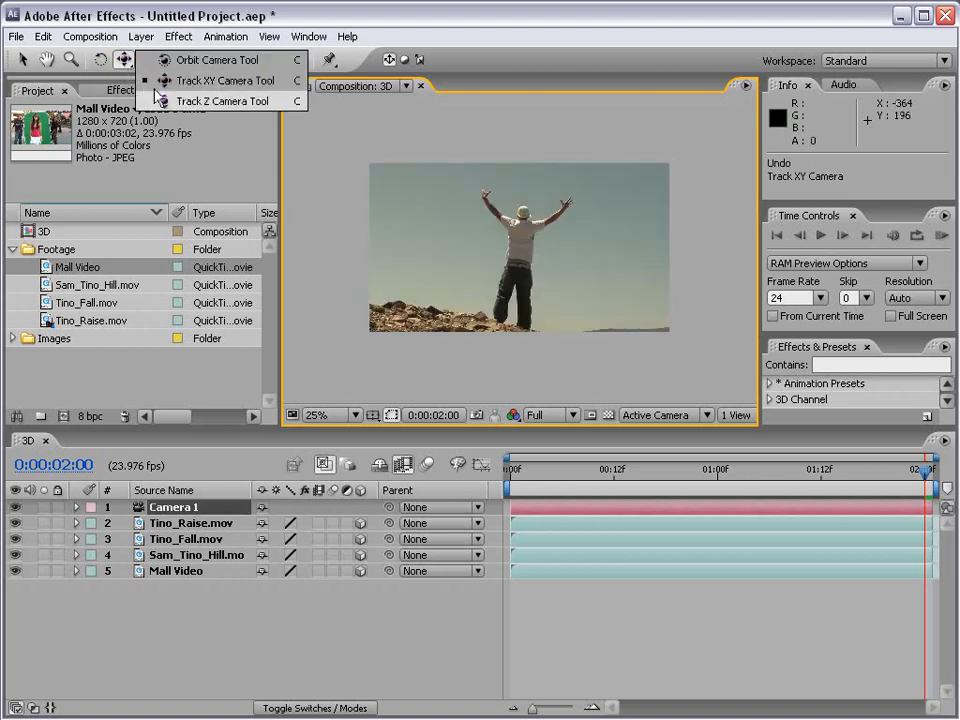
click(185, 101)
drag(496, 262, 527, 349)
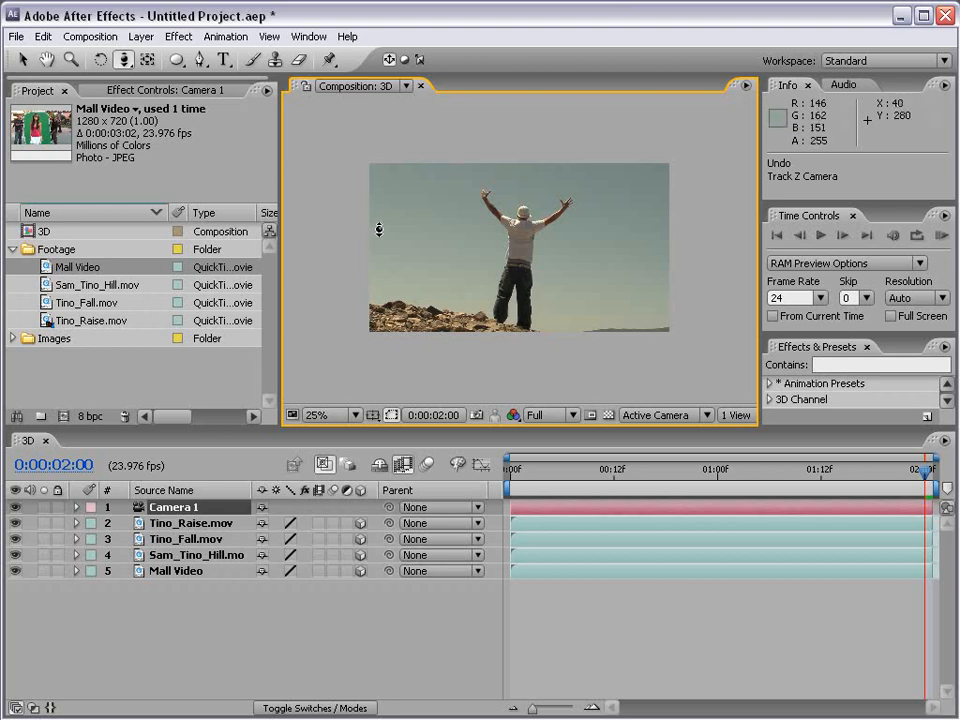
Step: Scale the Tino_Raise.mov layer down to about 53% in the composition
click(22, 59)
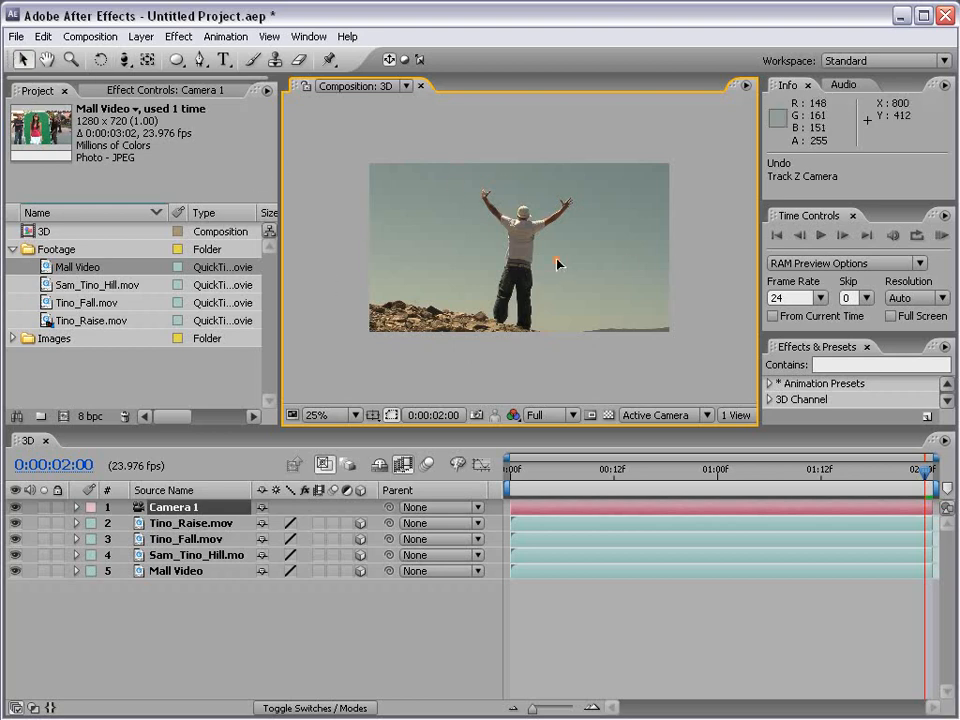
click(441, 331)
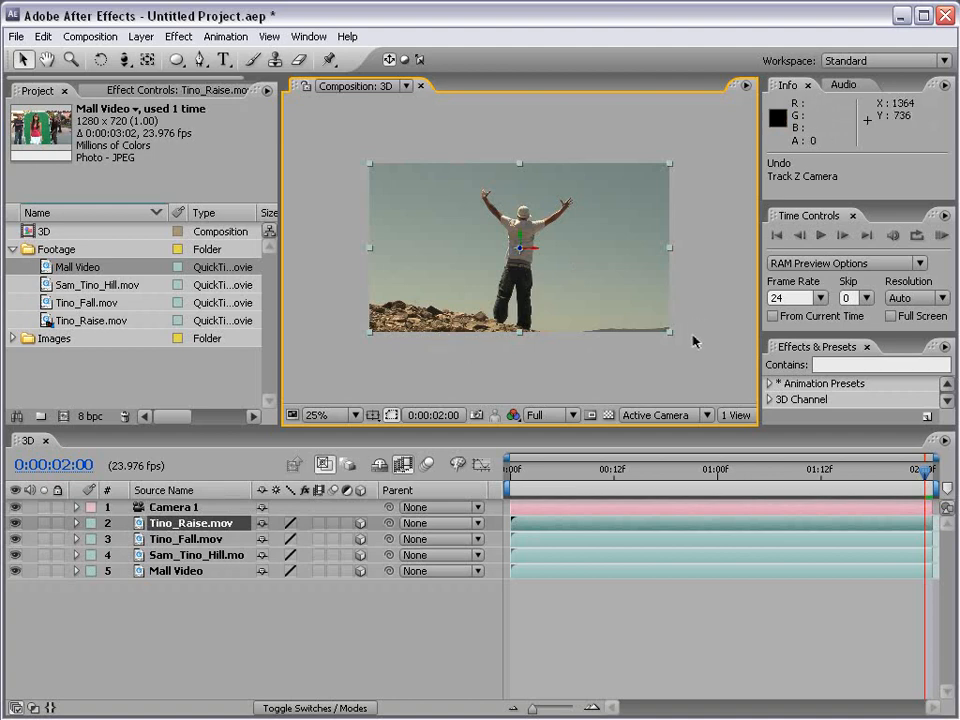
drag(673, 338, 615, 298)
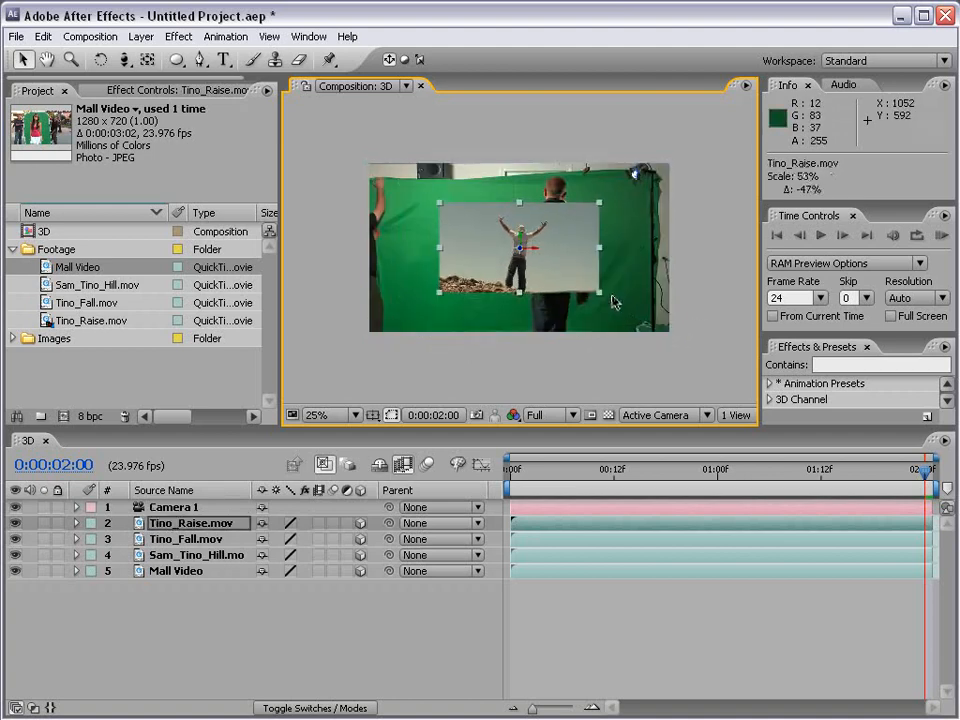
Step: Scale Tino_Fall.mov down and shift it left to about X 136, and shift Tino_Raise.mov to the right along its X axis
click(615, 298)
drag(673, 338, 418, 253)
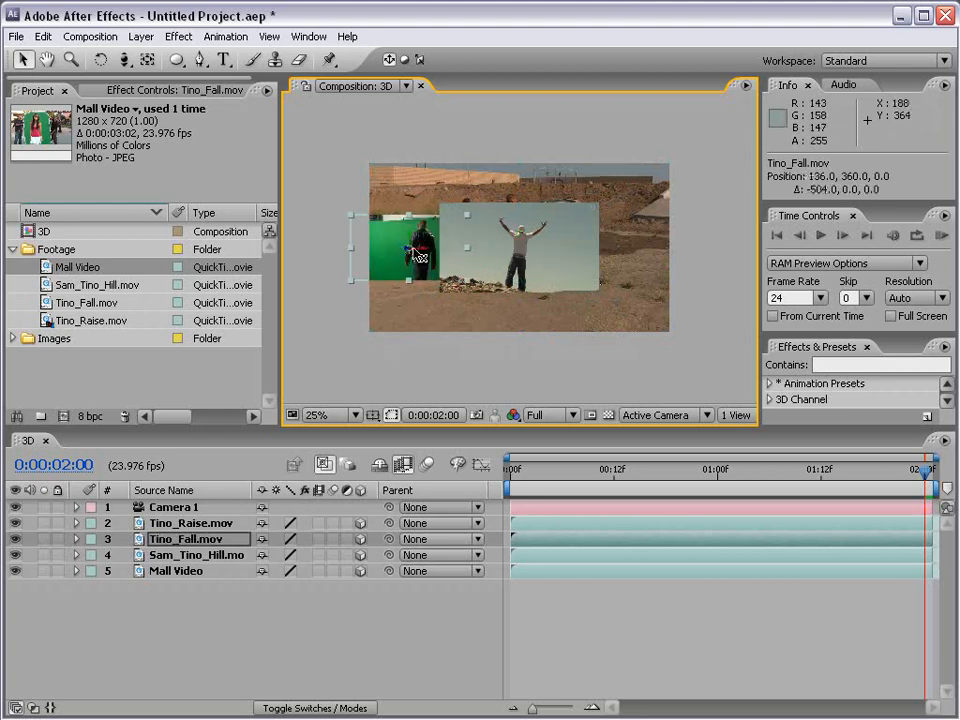
click(552, 258)
drag(552, 258, 655, 253)
Step: Scale Sam_Tino_Hill.mov down to about 39% and Mall Video to about 44%
click(521, 208)
drag(668, 333, 563, 278)
click(523, 187)
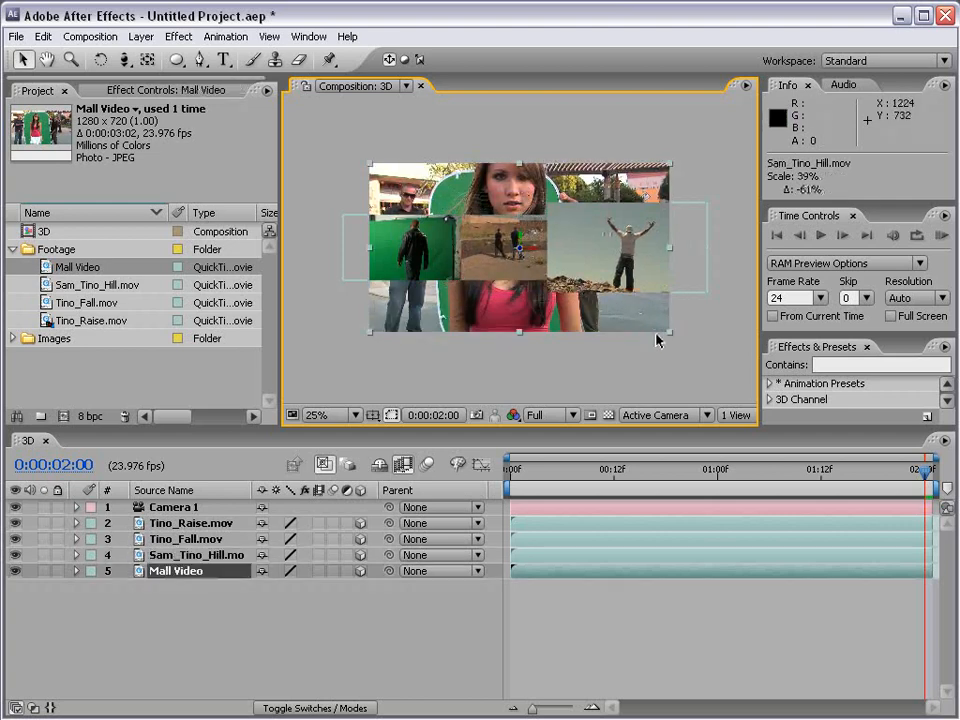
drag(668, 333, 550, 268)
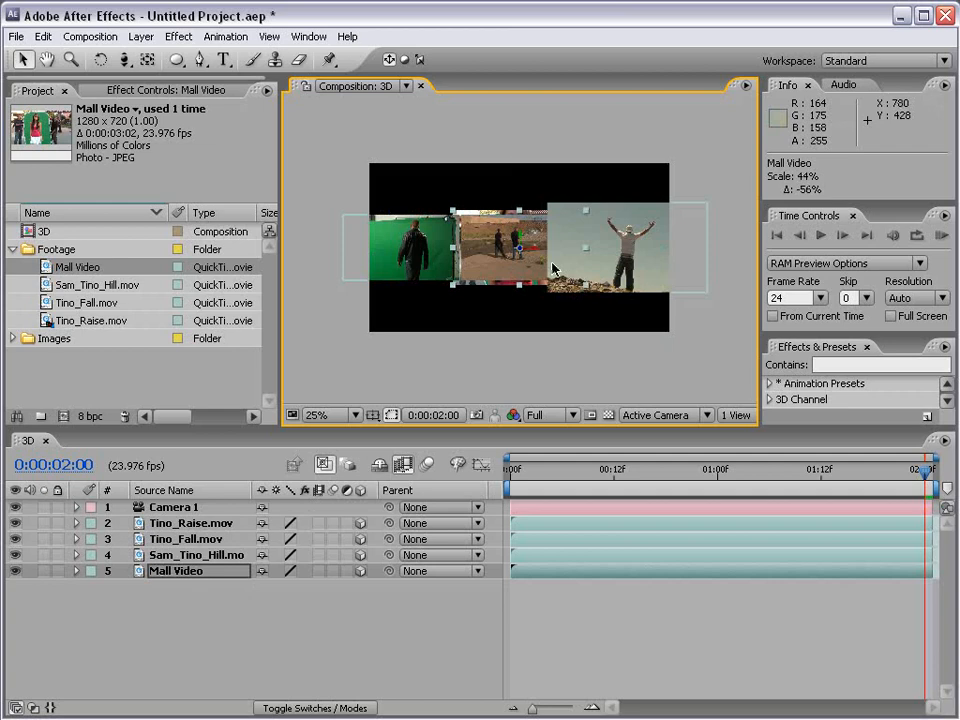
Step: Push Tino_Raise.mov back along its Z axis and pull Tino_Fall.mov forward towards the camera
click(611, 250)
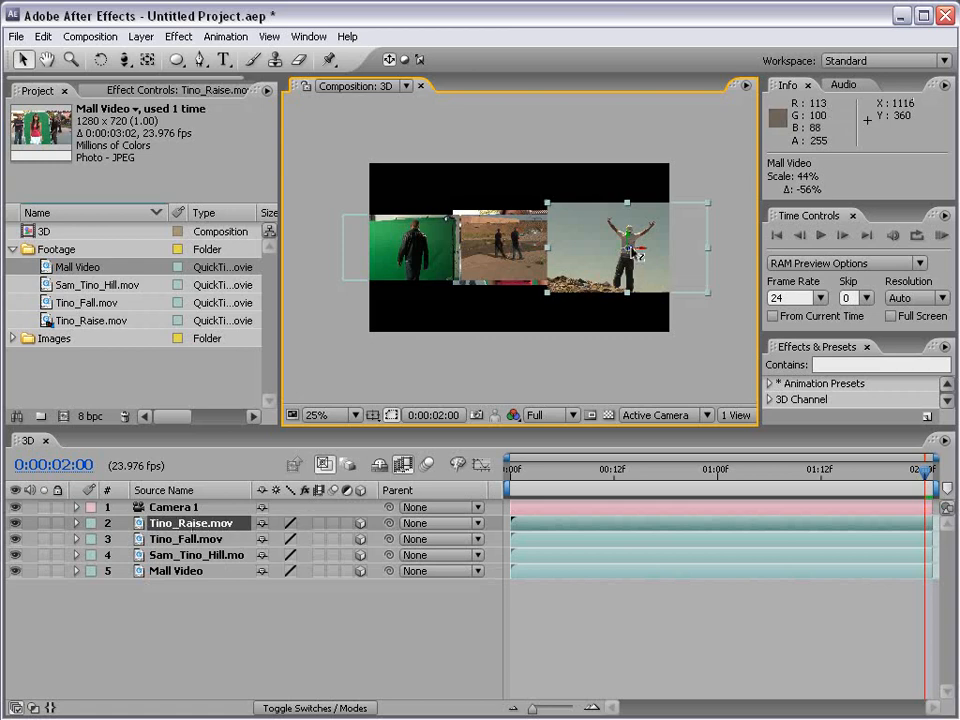
drag(638, 255, 235, 292)
click(395, 278)
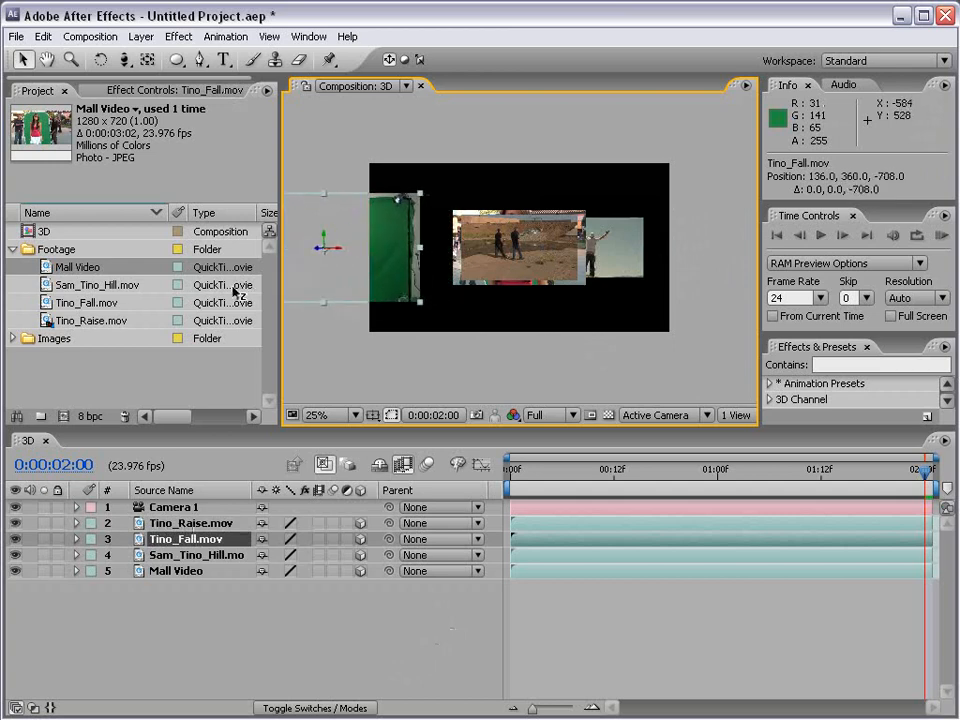
click(525, 256)
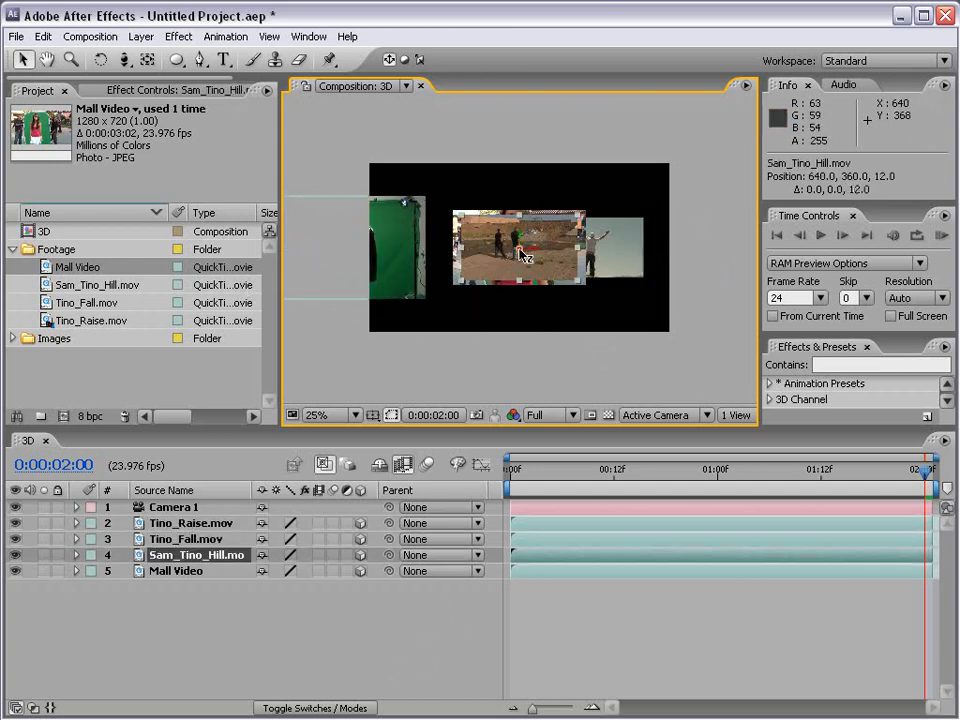
drag(520, 250, 519, 488)
click(531, 273)
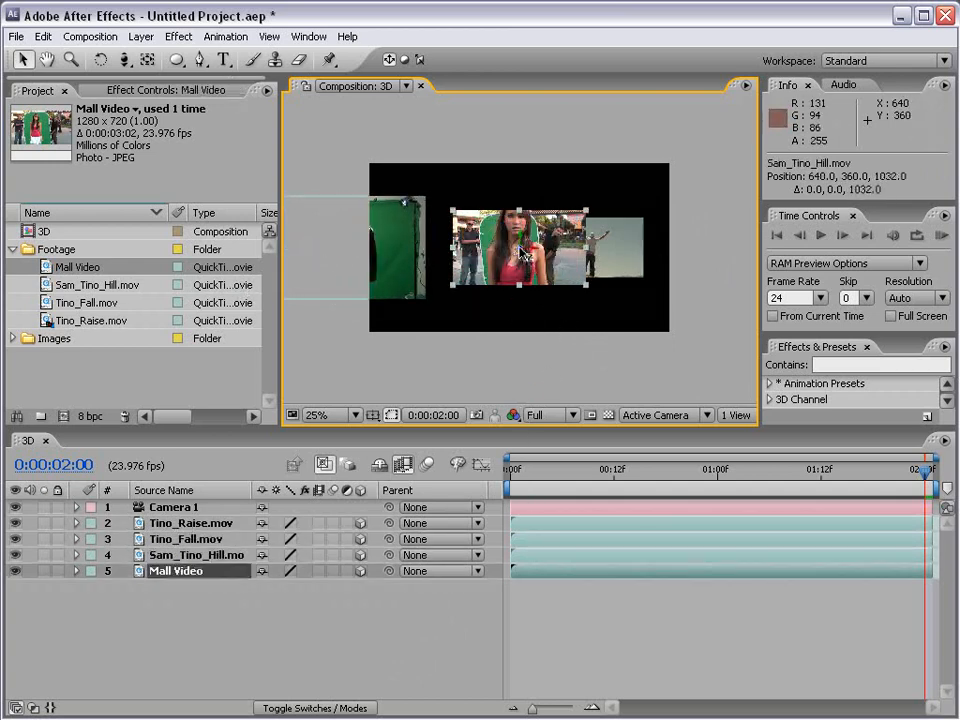
drag(521, 253, 485, 296)
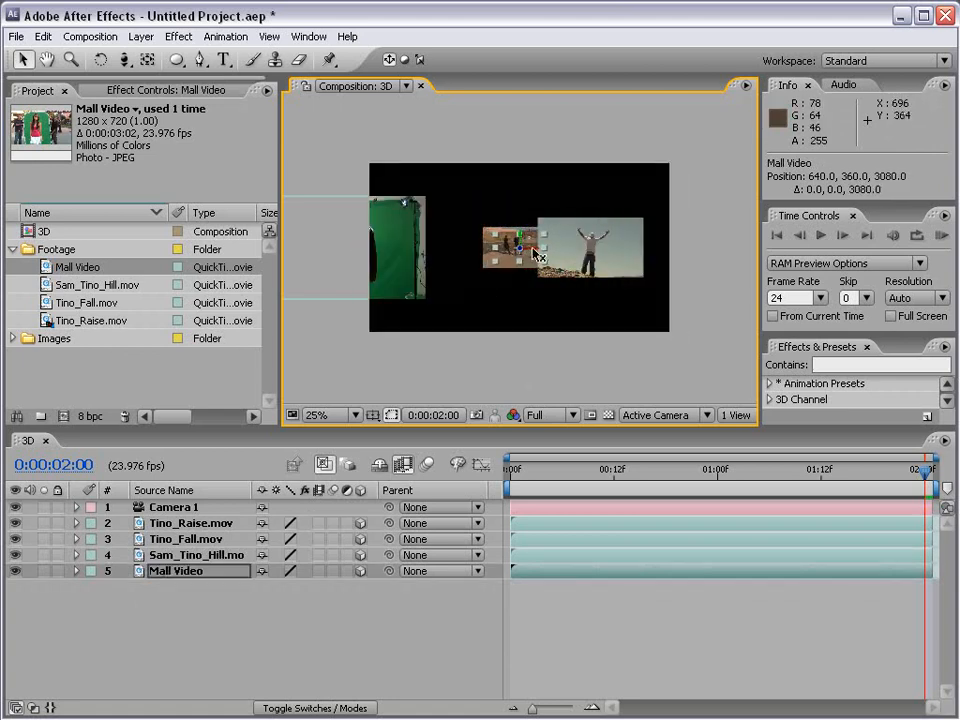
drag(530, 258, 338, 253)
click(588, 322)
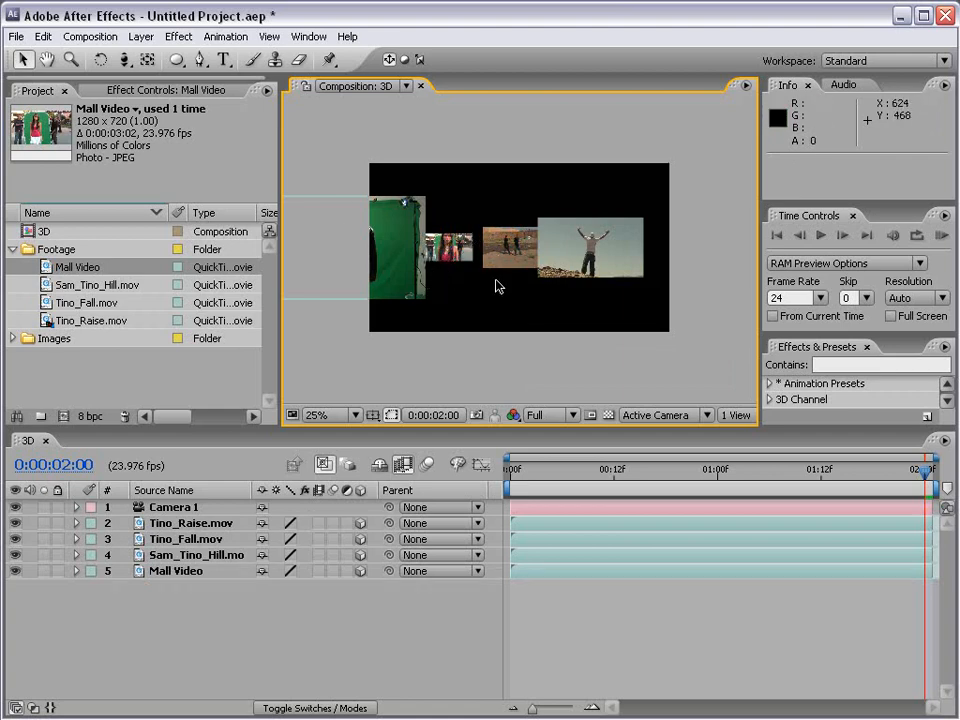
Step: Orbit Camera 1 around the layers with the Orbit Camera tool to about 640, -40, -1732
key(period)
key(grave)
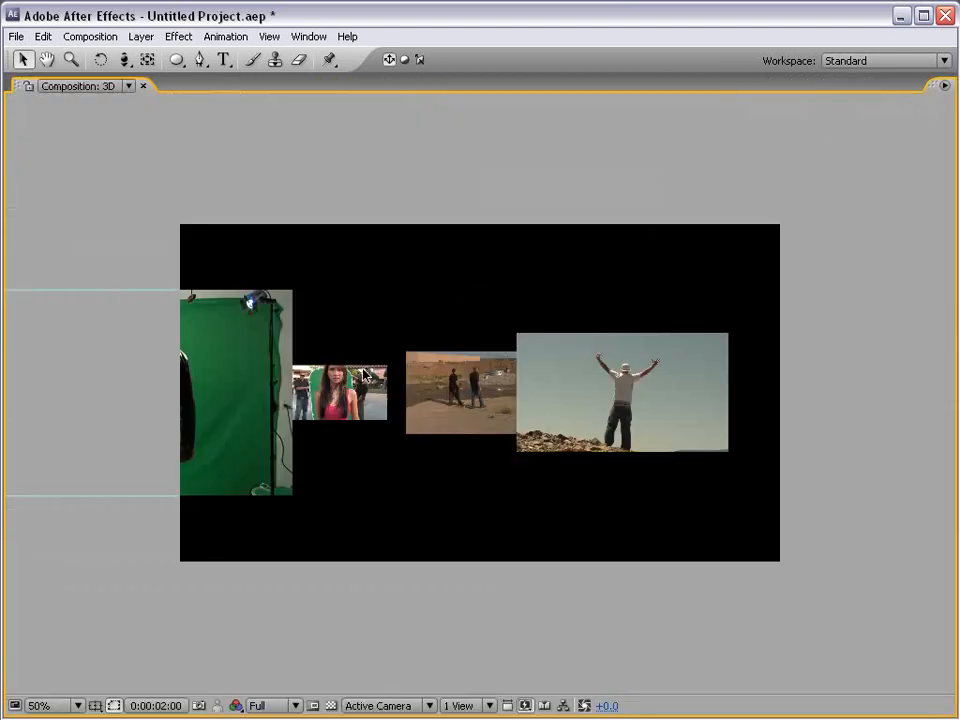
key(grave)
key(space)
drag(406, 227, 489, 235)
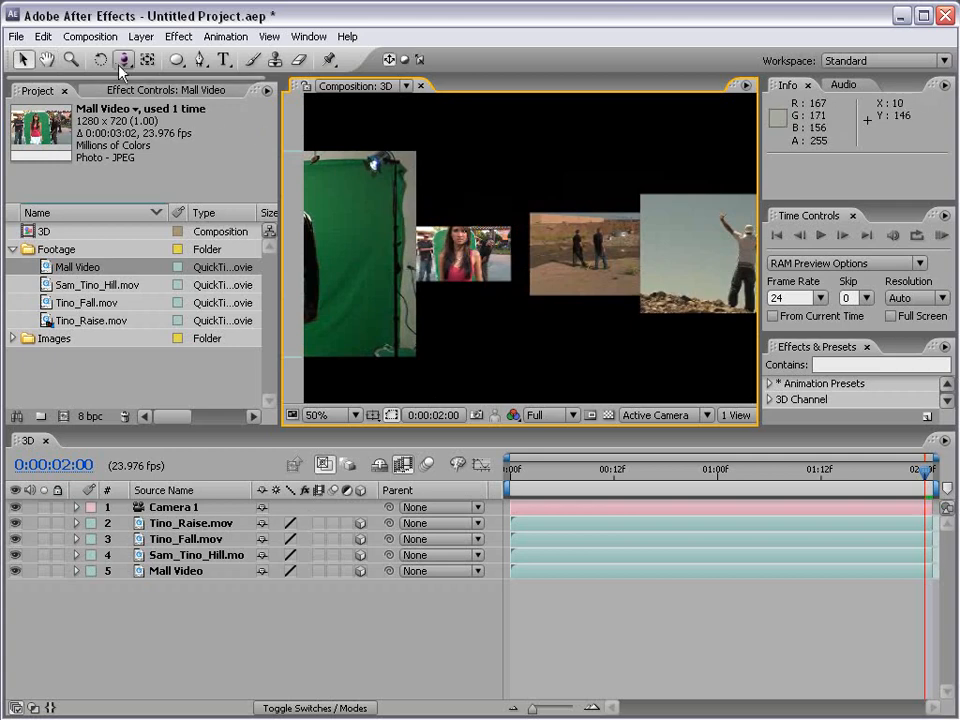
click(125, 65)
click(190, 80)
scroll(550, 270, down, 1)
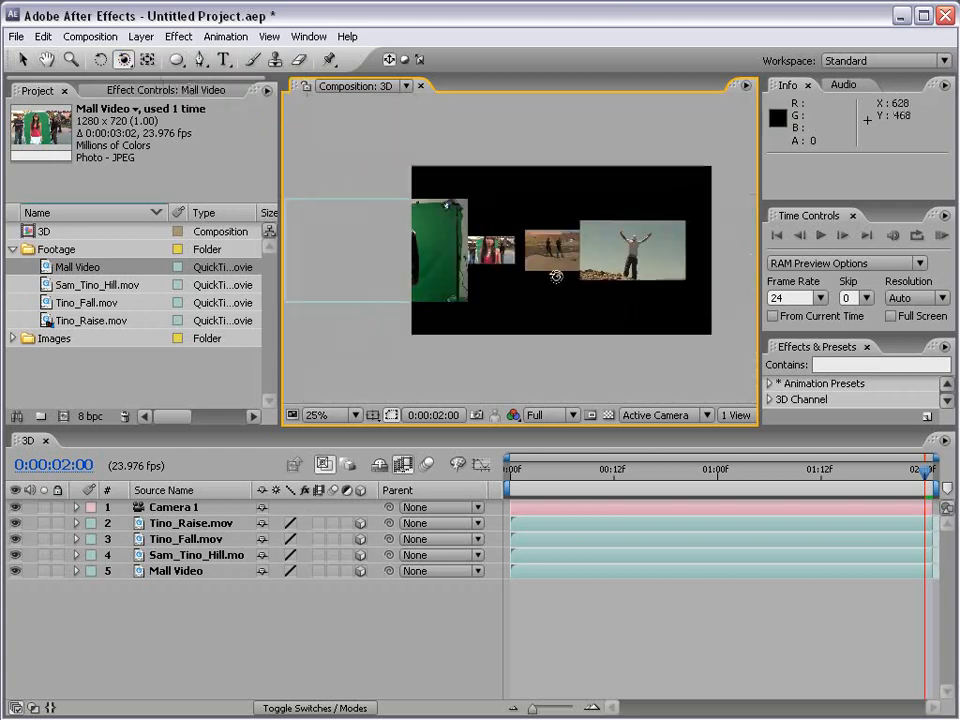
drag(598, 252, 435, 268)
Step: Select the Tino_Fall.mov layer and push it back along its Z axis
key(v)
click(393, 305)
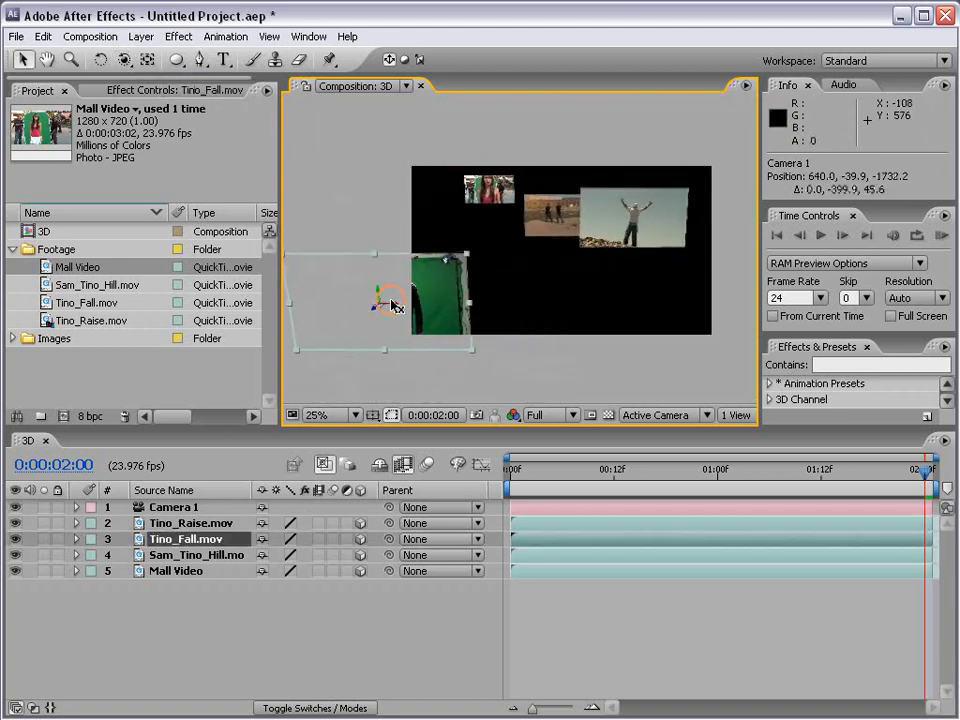
drag(375, 312, 507, 217)
Step: Orbit Camera 1 to about 702, 143, -1764, and move it closer to the layers with the Track Z Camera tool
key(c)
key(c)
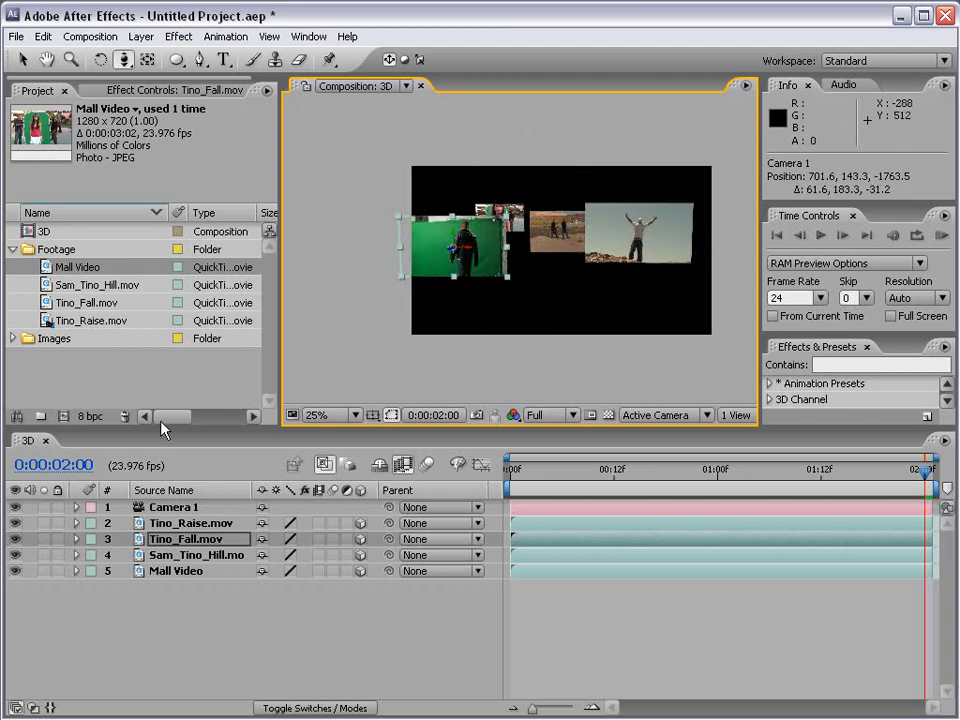
drag(129, 60, 190, 106)
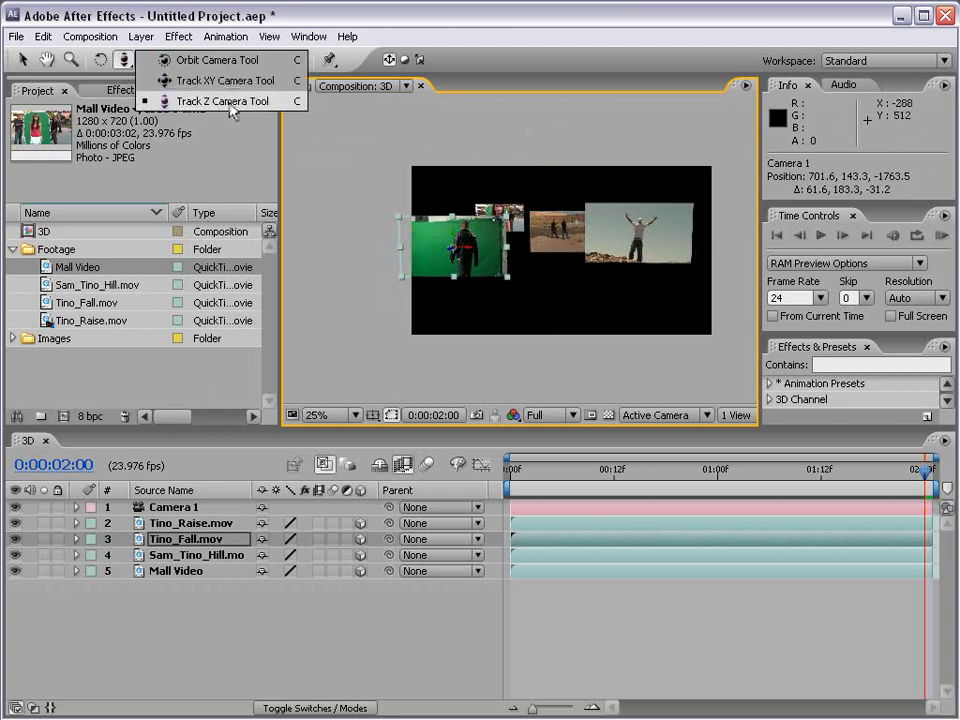
click(230, 104)
drag(507, 273, 512, 247)
Step: Cycle through the orbit and track camera tools to reframe the layers, bringing Camera 1 to about 604, 329, -568
key(c)
key(c)
key(c)
key(c)
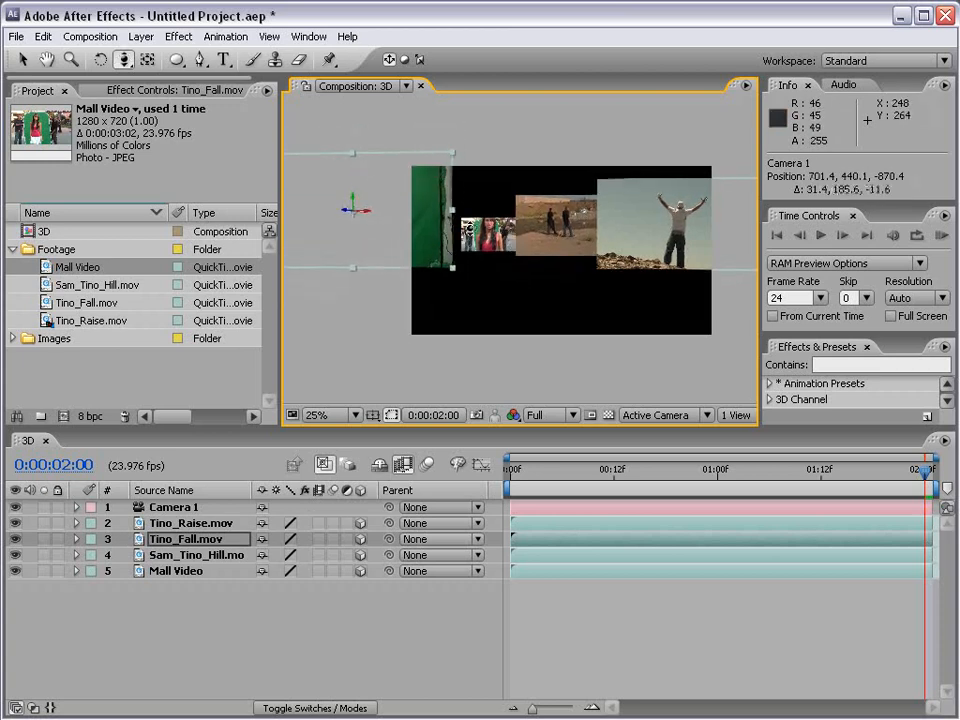
key(c)
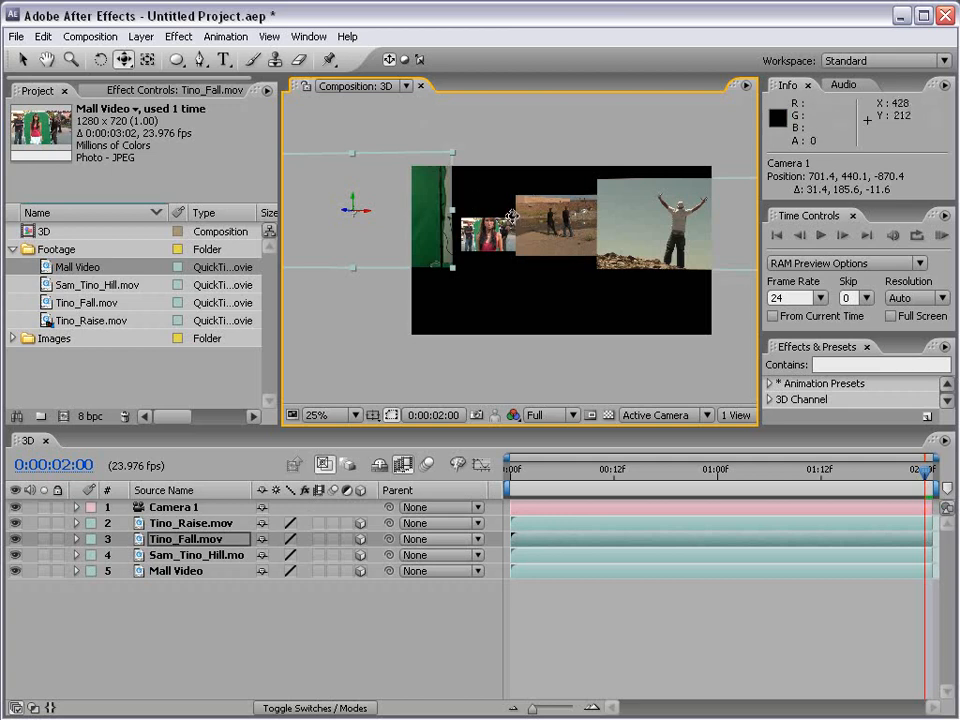
drag(512, 205, 540, 241)
key(c)
key(c)
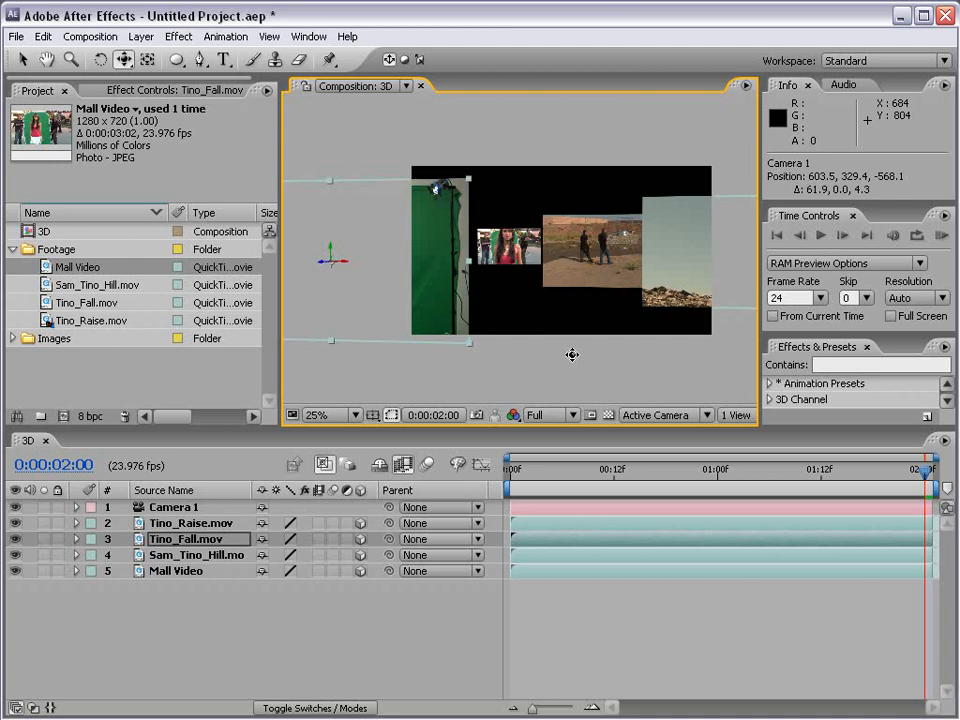
Step: In the Top view, move Sam_Tino_Hill.mov back to about Z 1576 and Mall Video forward to about Z 2360
click(643, 421)
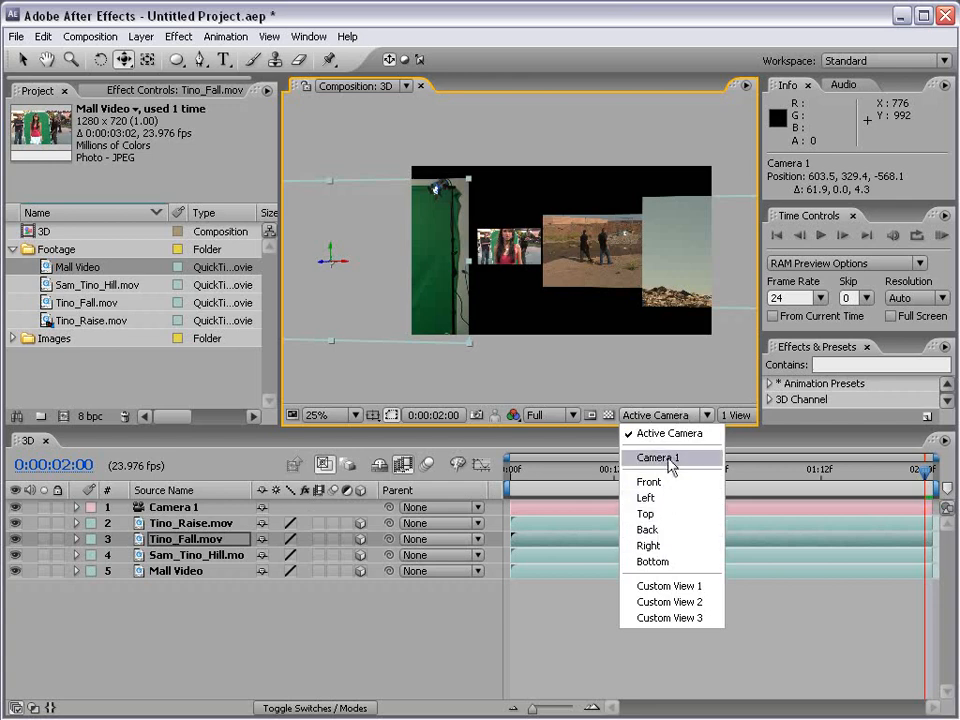
click(648, 514)
scroll(540, 340, down, 4)
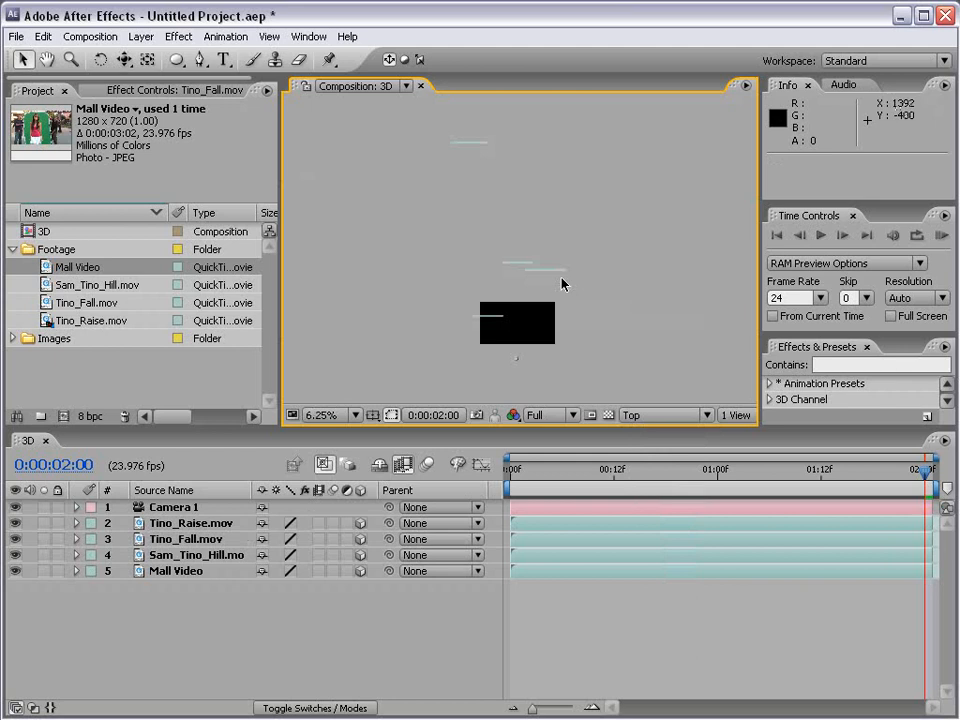
click(527, 267)
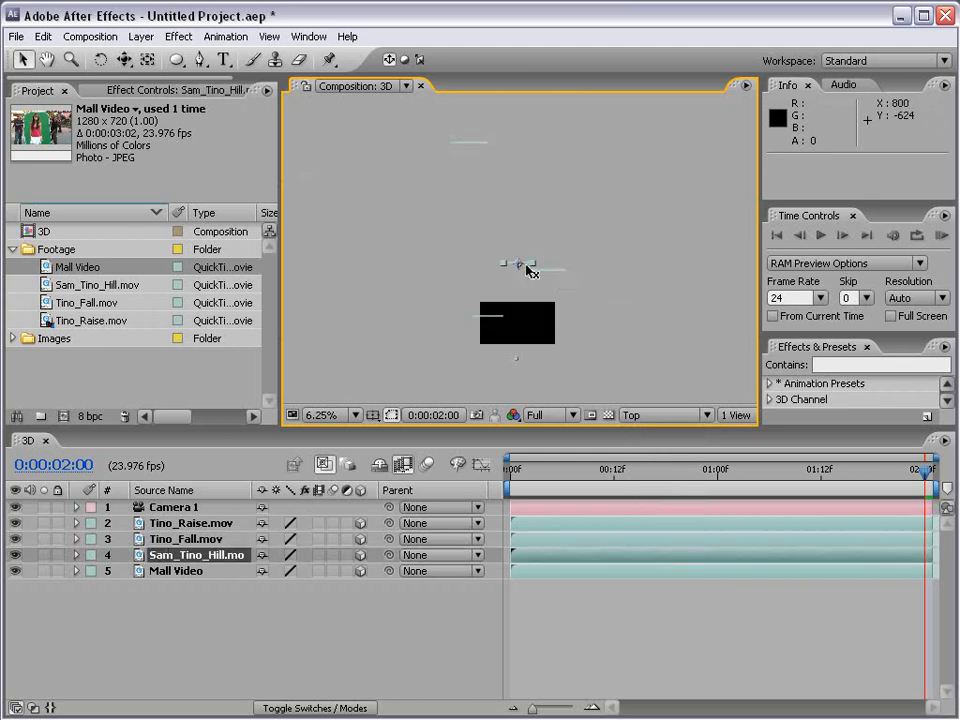
drag(520, 268, 508, 229)
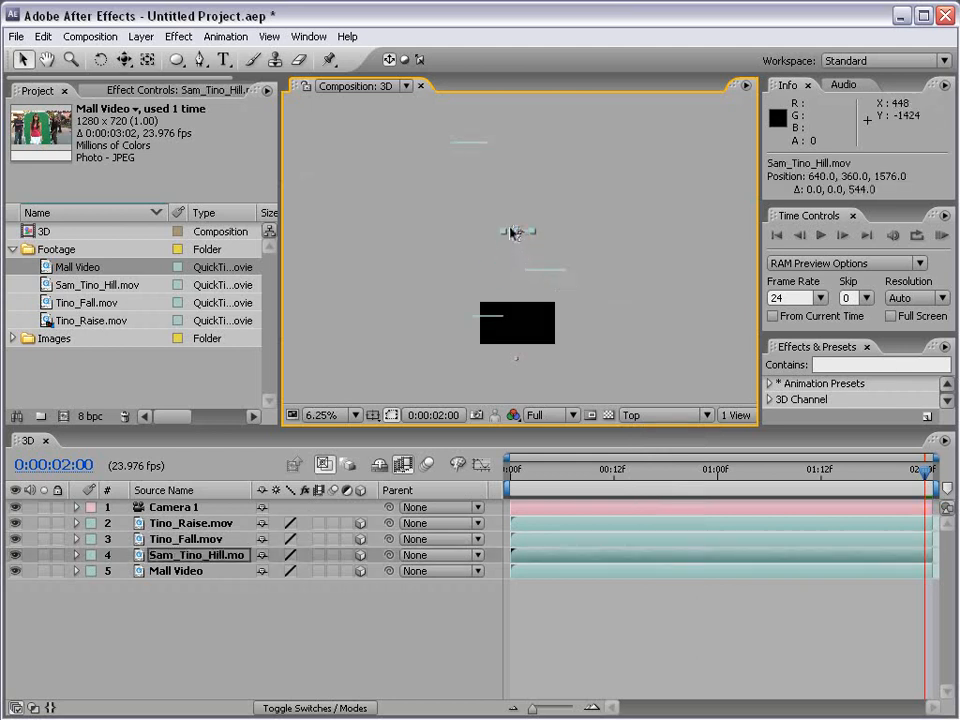
click(472, 146)
drag(472, 148, 476, 195)
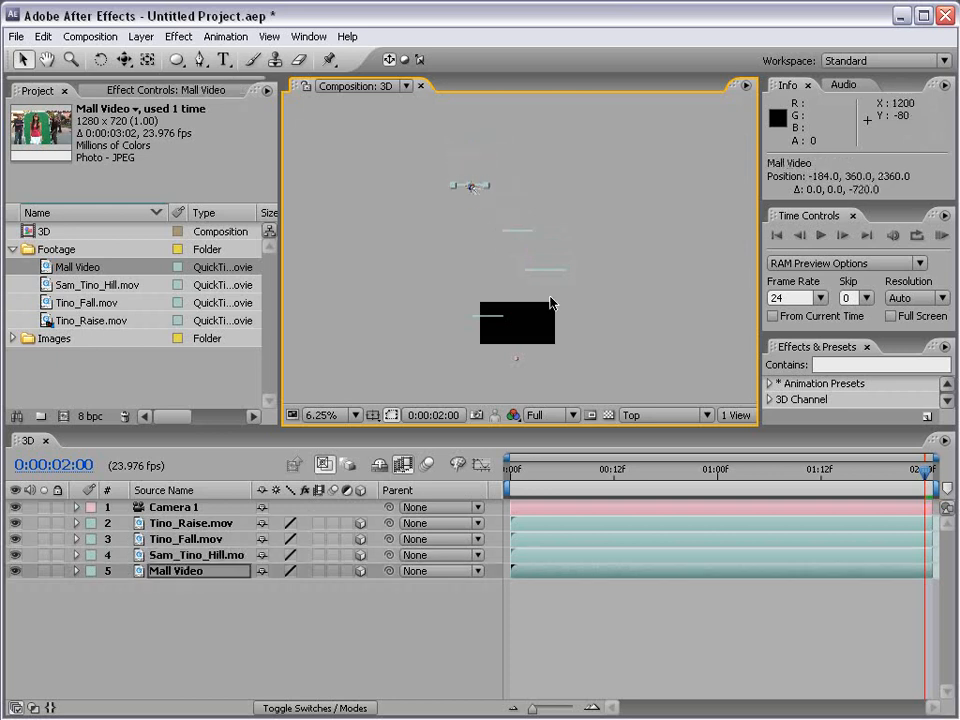
Step: Return to the Active Camera view and track Camera 1 back in depth to about 632, 324, -895
click(538, 245)
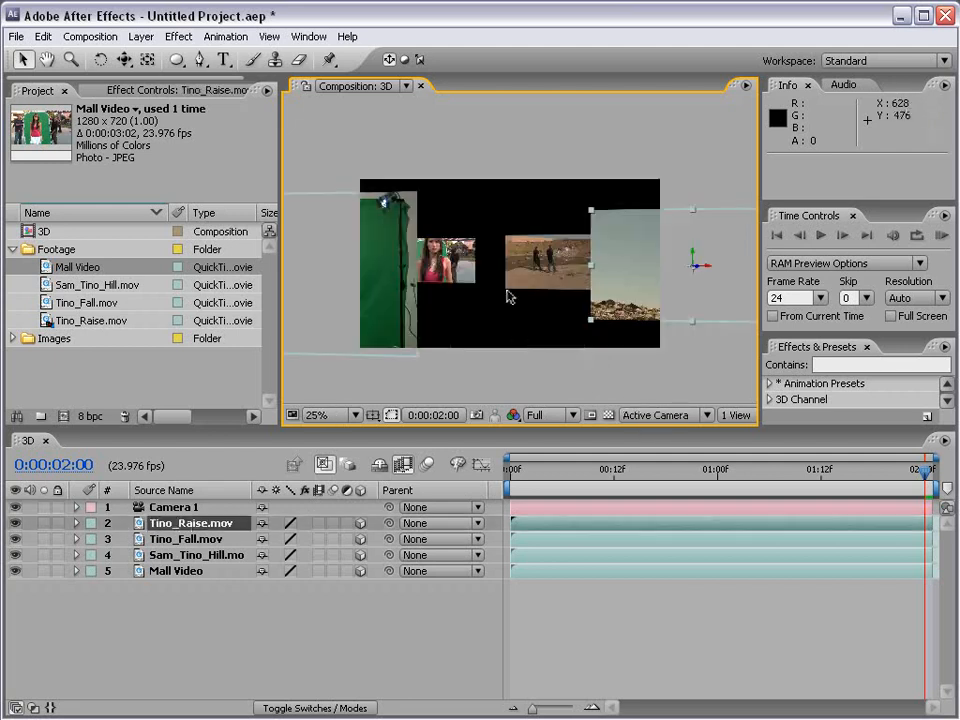
key(c)
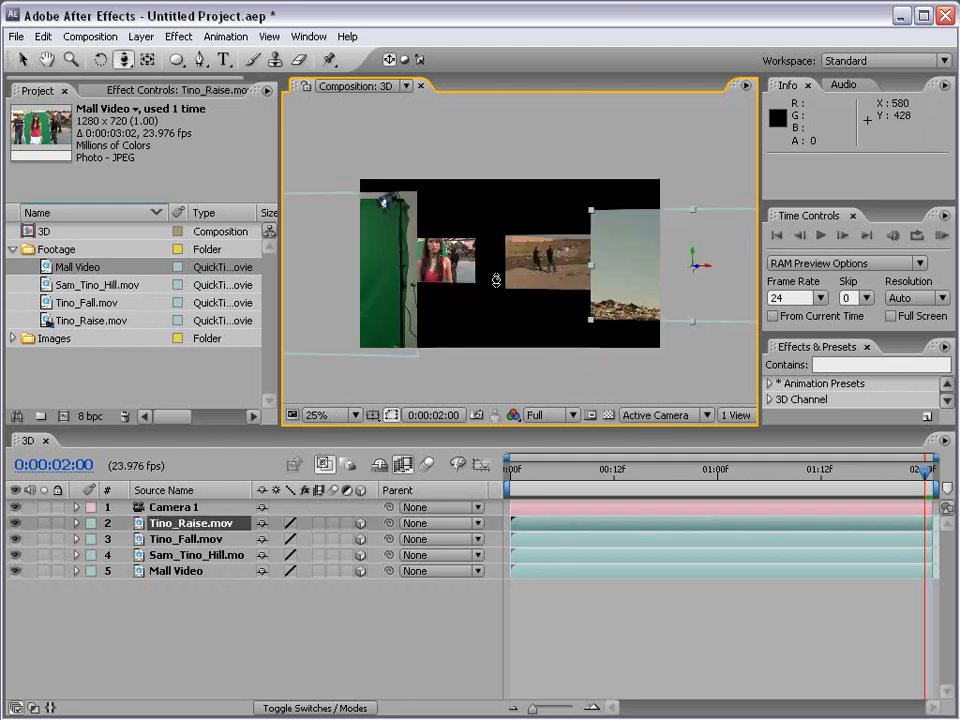
drag(496, 280, 491, 313)
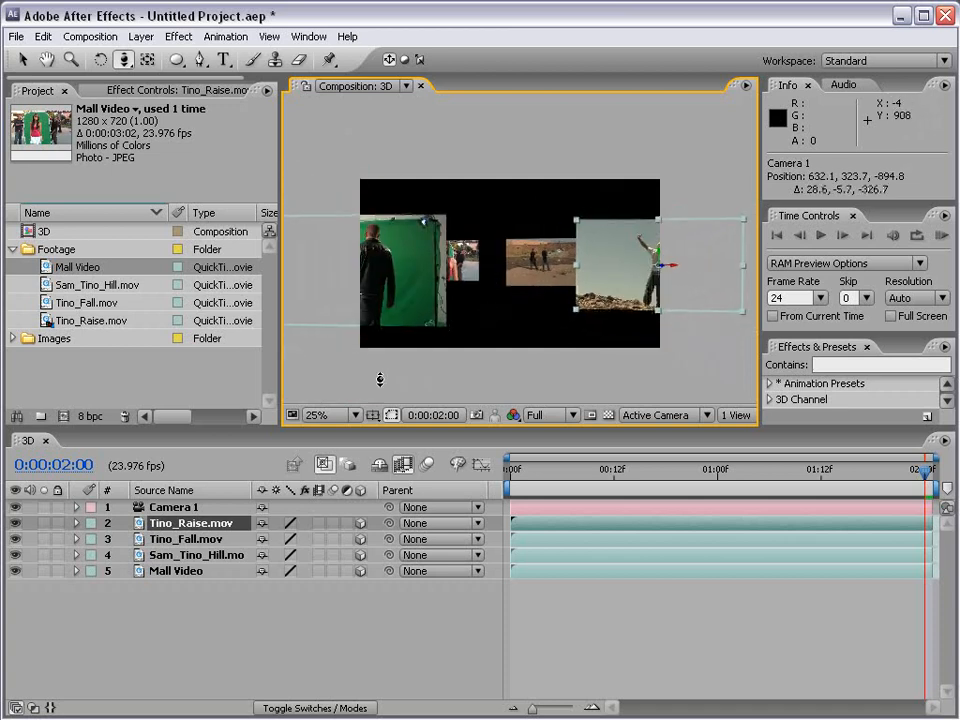
Step: Reveal Camera 1's Transform properties and set the current time to 0:00:00:00
click(176, 508)
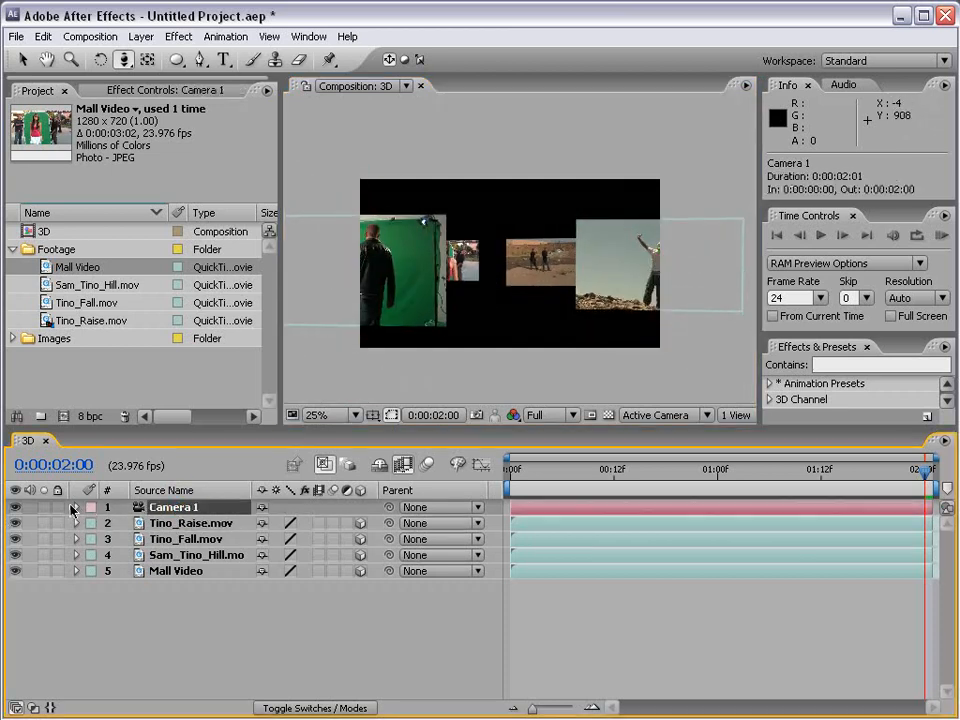
click(74, 508)
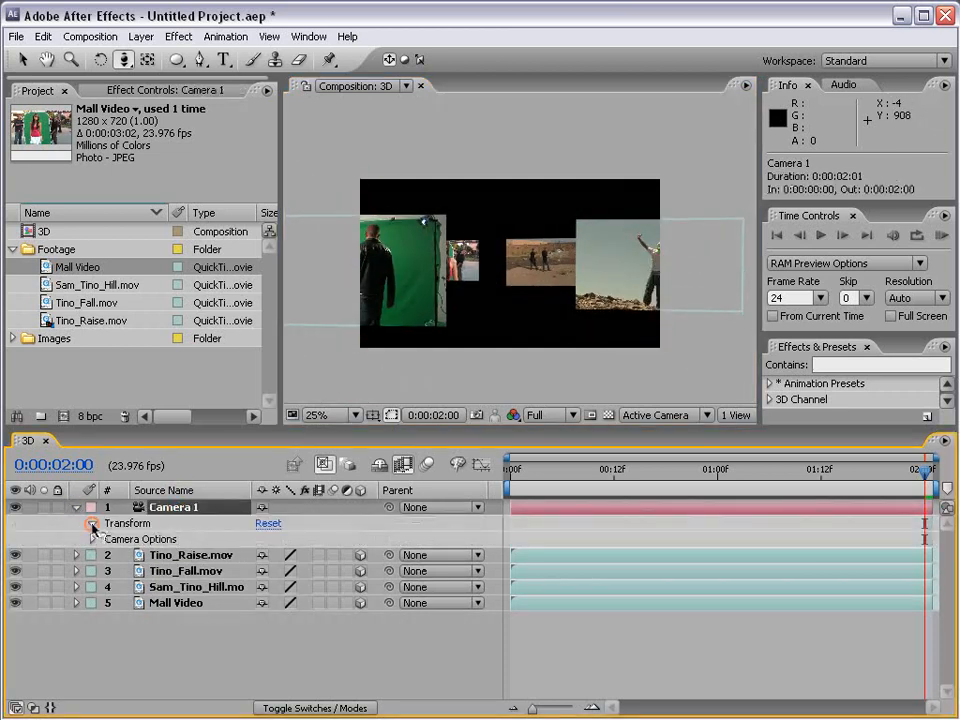
click(91, 523)
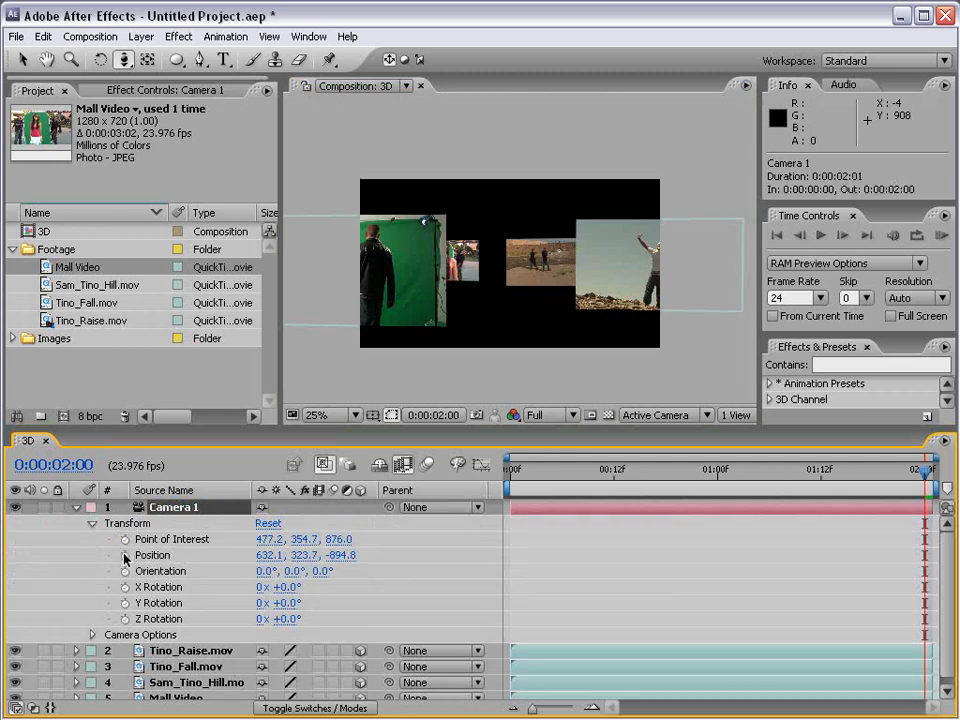
click(508, 487)
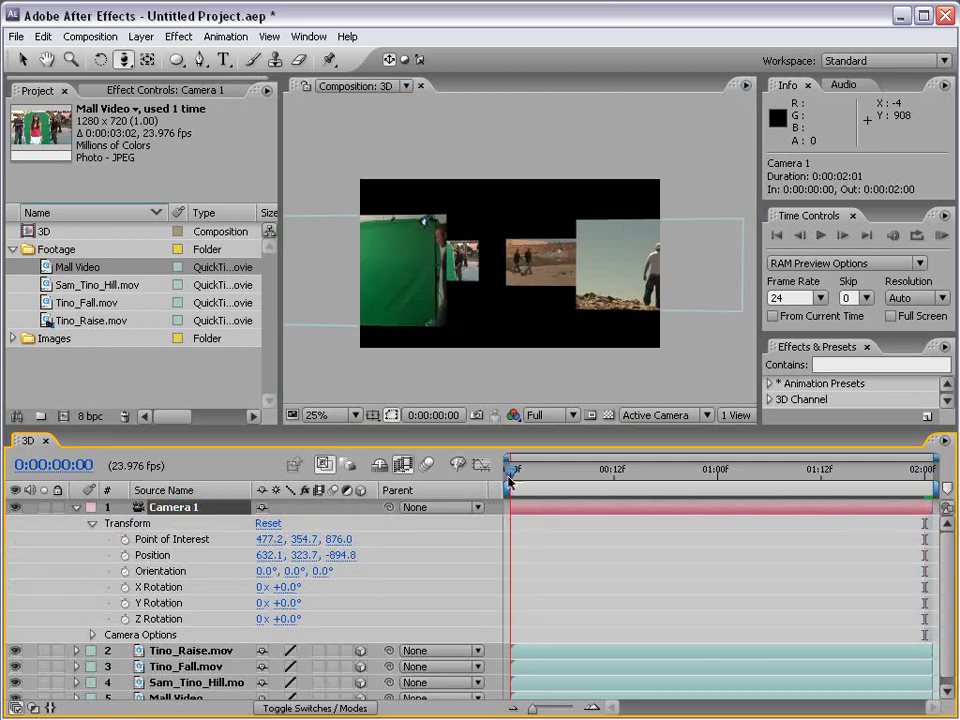
Step: Keyframe Camera 1's Position at 0:00:00:00, and add a second keyframe at 0:00:01:01 with Z at about -220
click(125, 556)
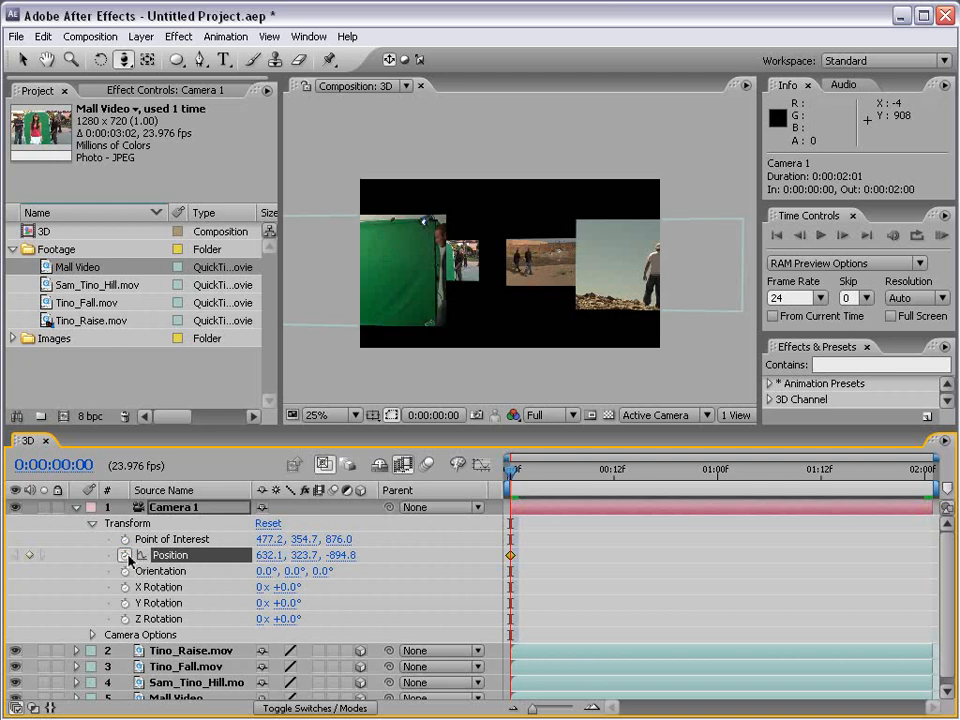
drag(530, 476, 725, 476)
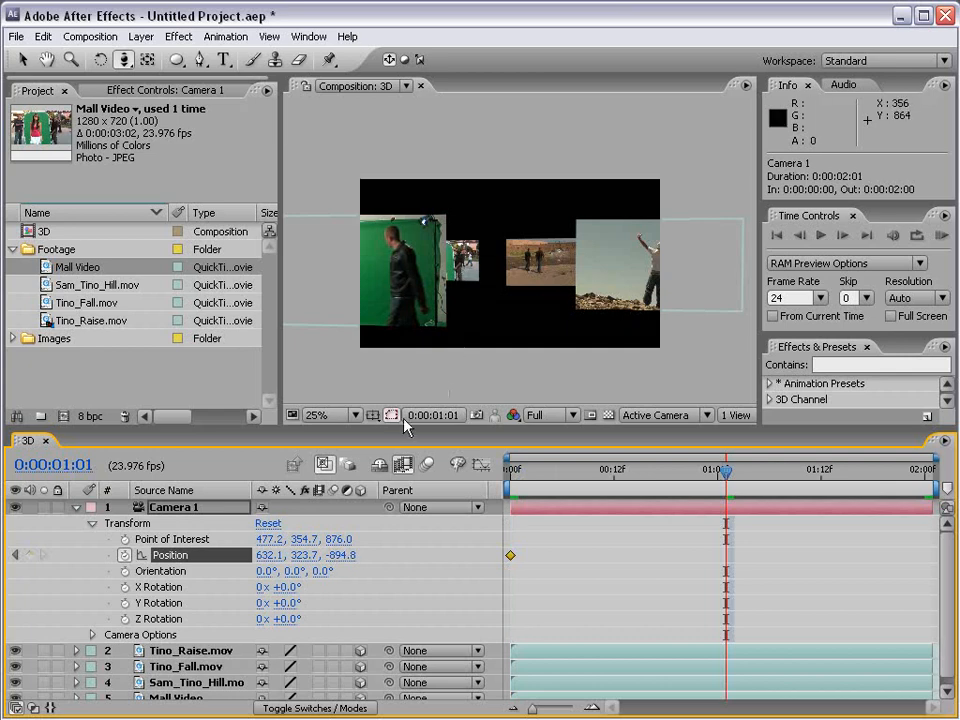
drag(343, 556, 689, 366)
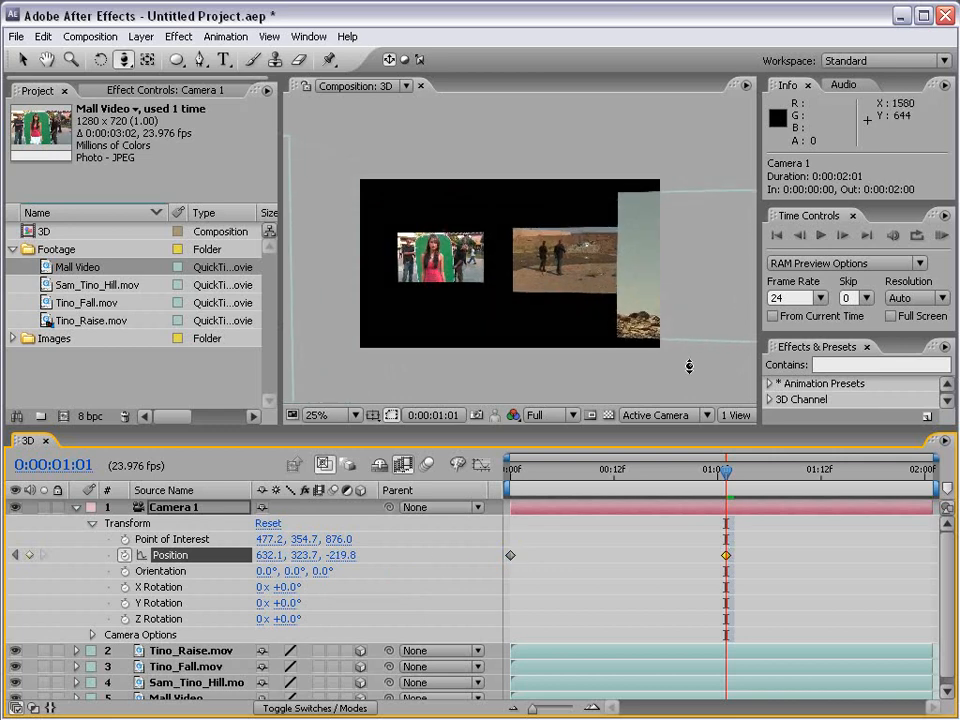
Step: Run a RAM preview of the camera push-in through the footage layers
click(942, 237)
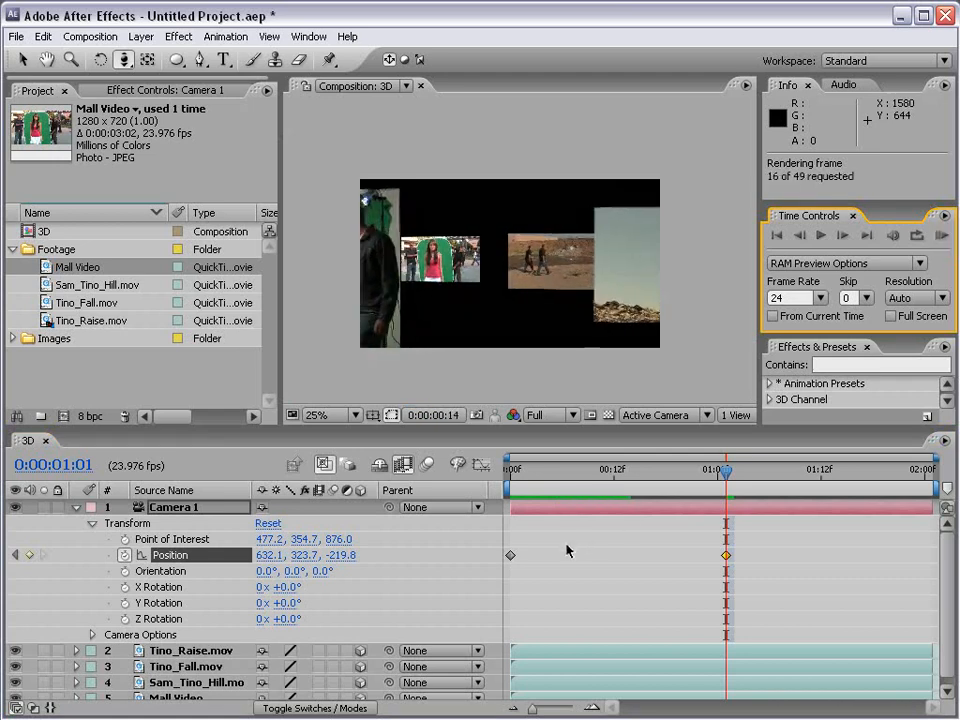
click(573, 574)
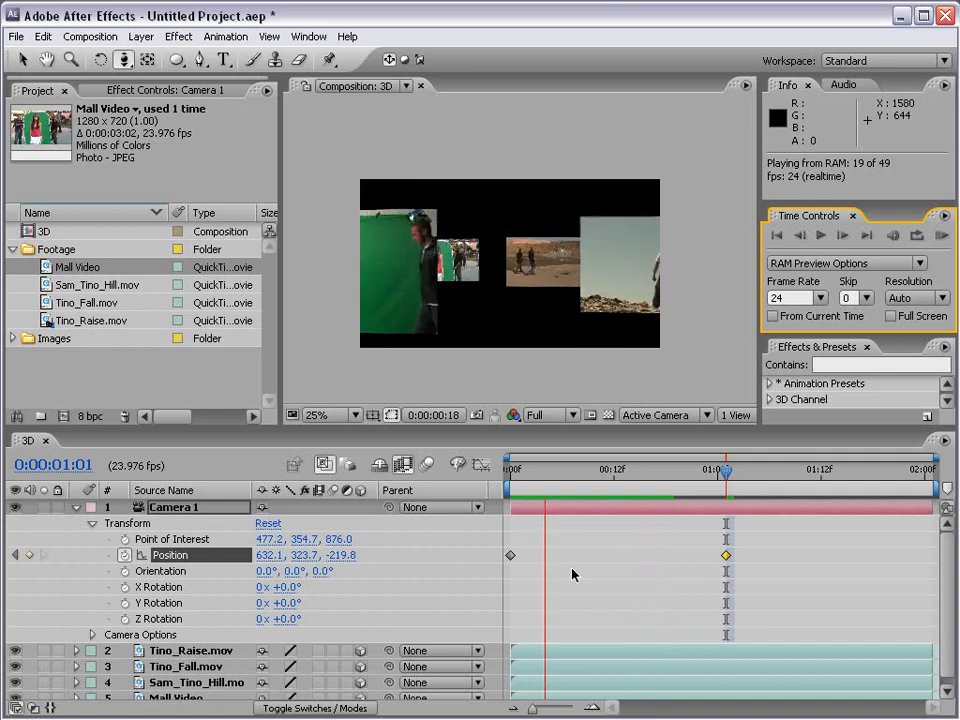
click(752, 550)
Step: Apply Easy Ease to both of Camera 1's Position keyframes and deselect them
drag(752, 550, 509, 566)
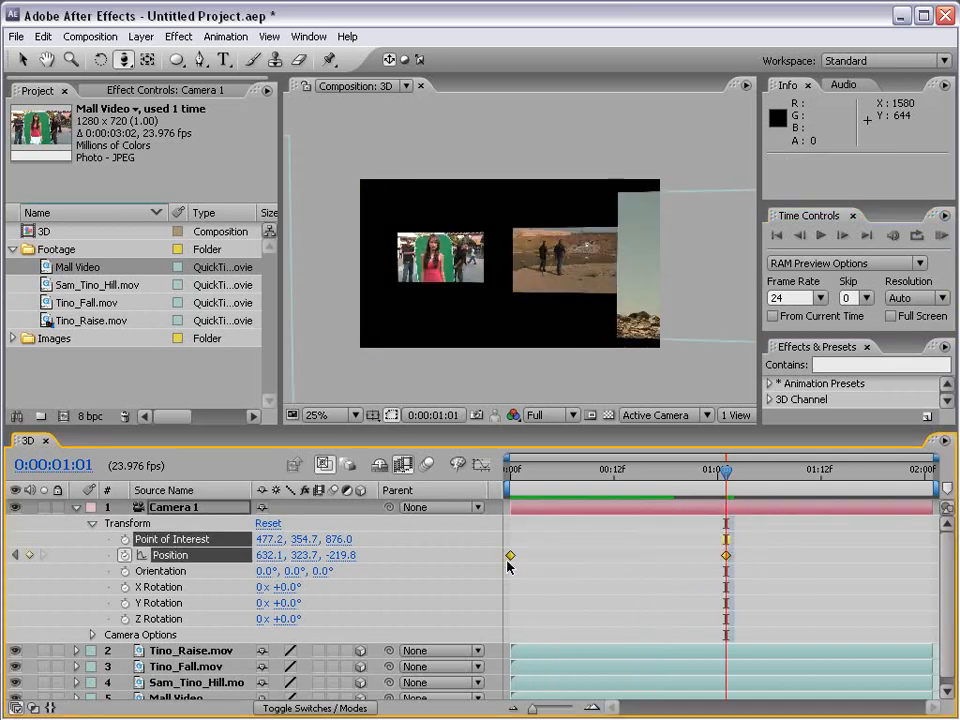
key(F9)
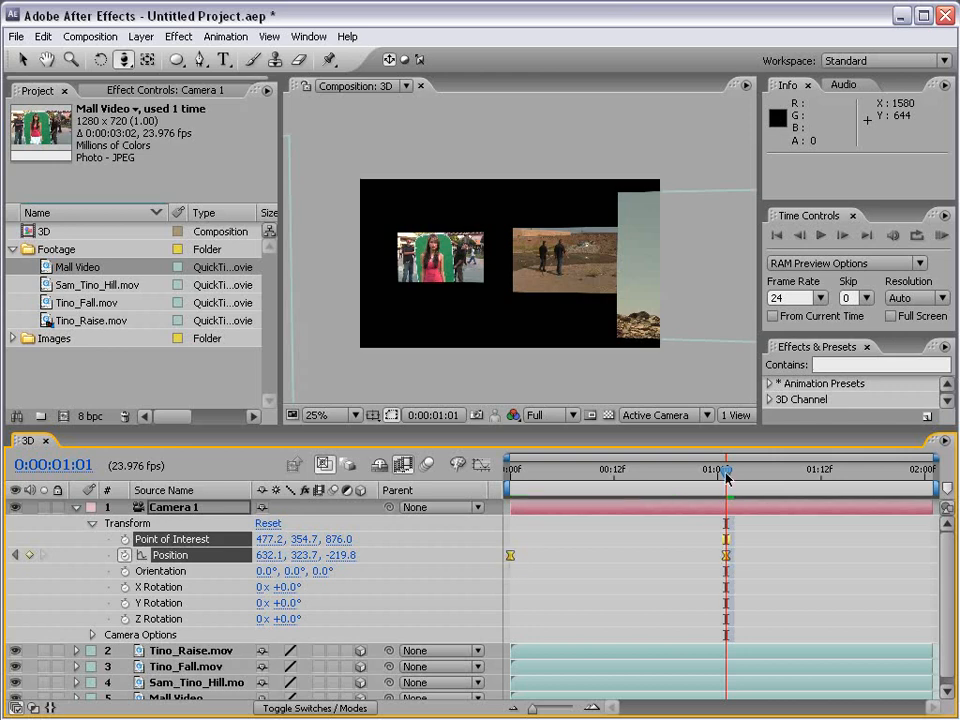
click(687, 590)
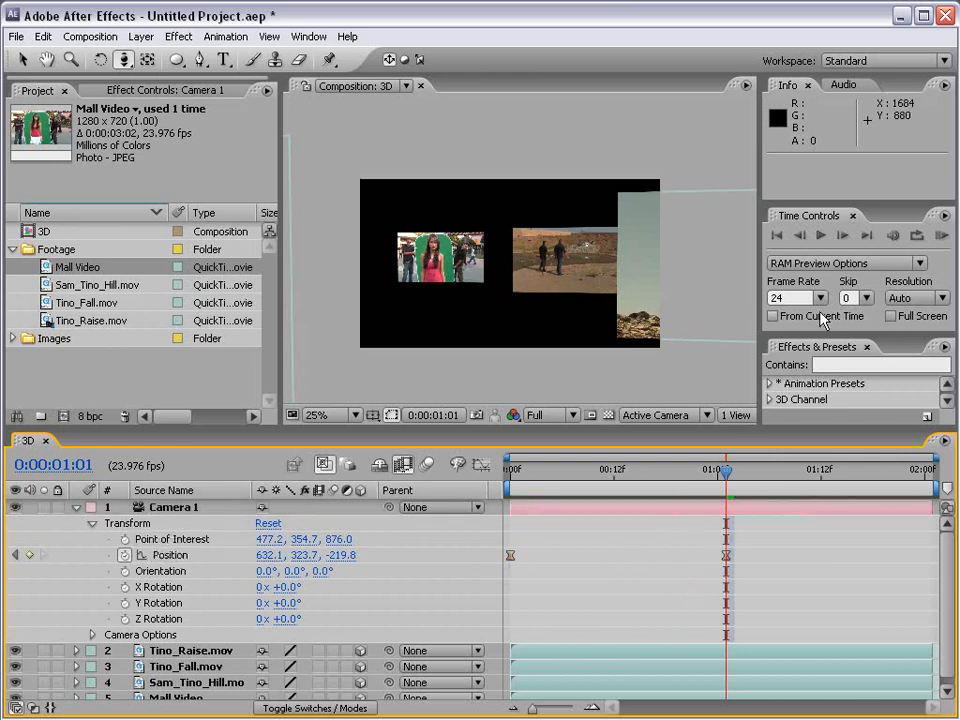
Step: Set the RAM preview resolution to Quarter and preview the eased camera move
click(889, 302)
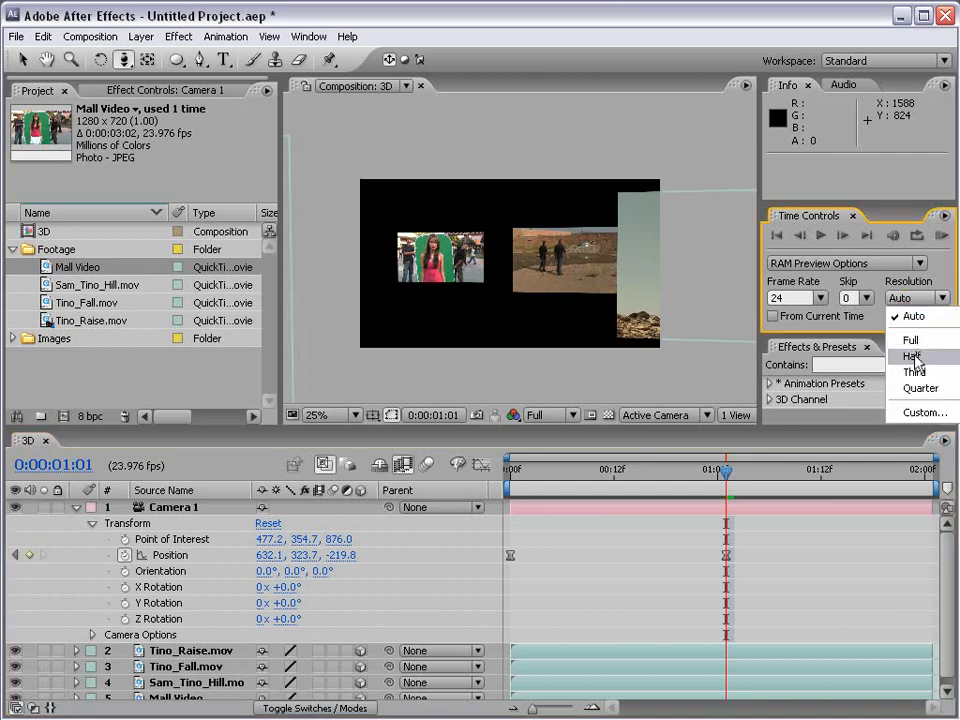
click(918, 388)
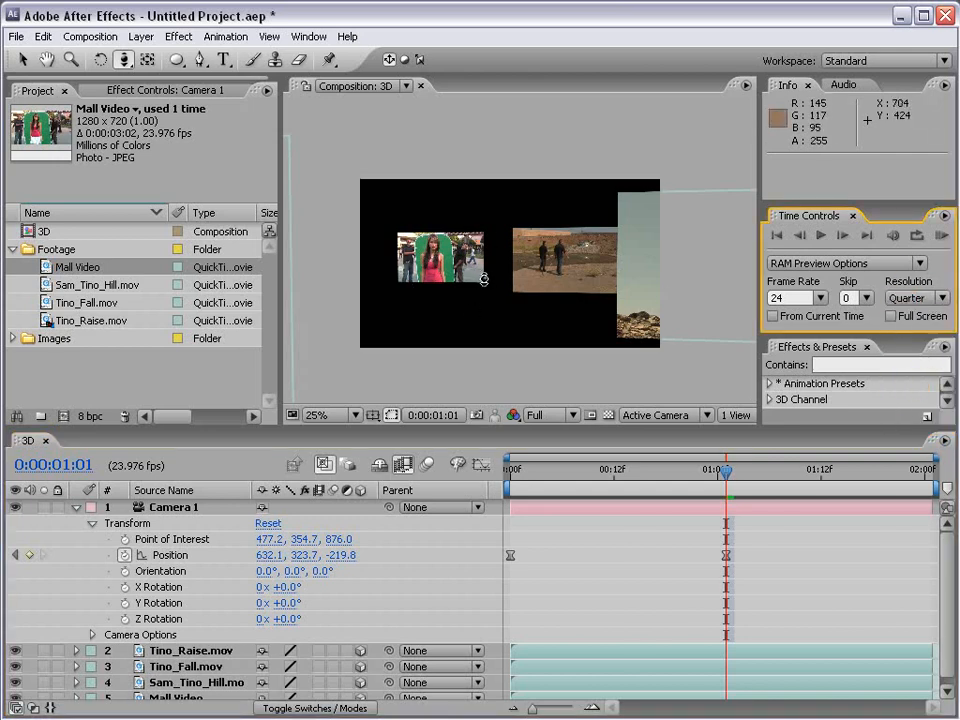
click(943, 236)
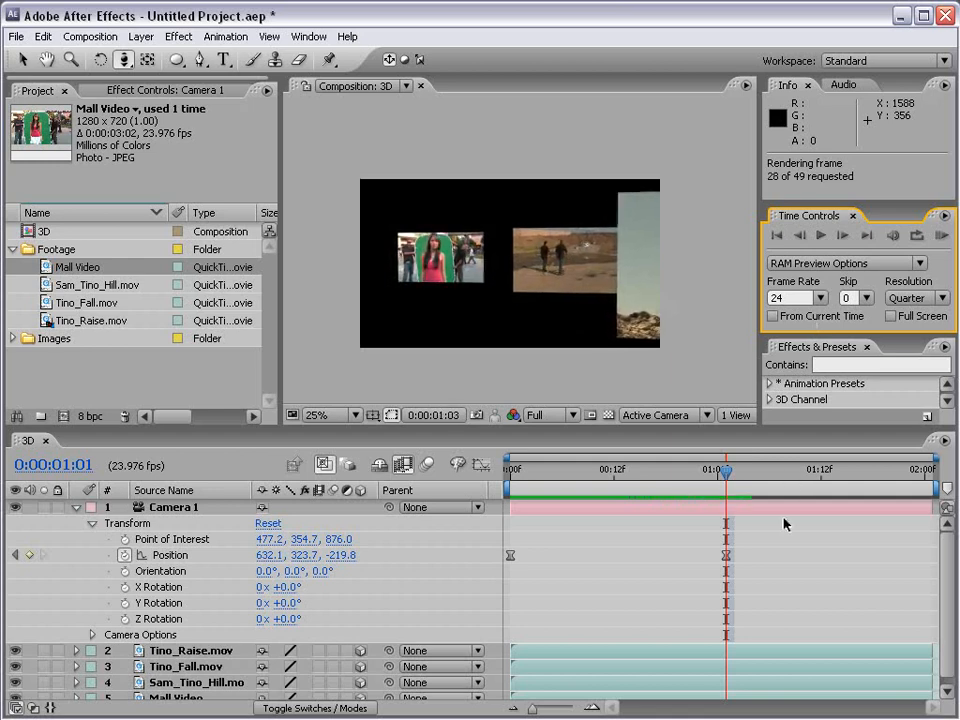
key(space)
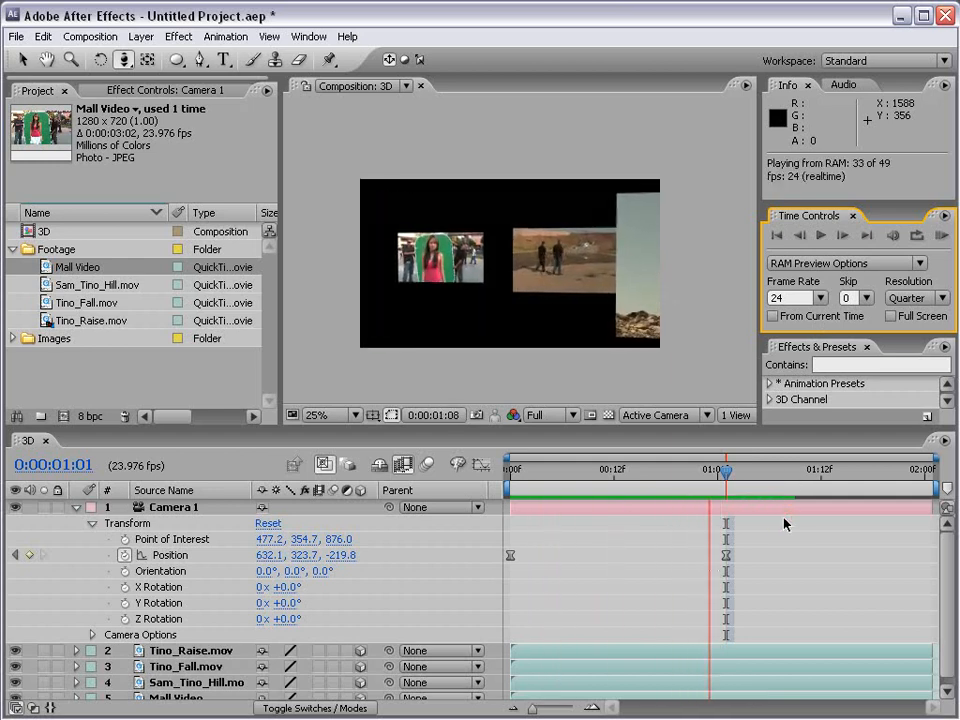
click(785, 521)
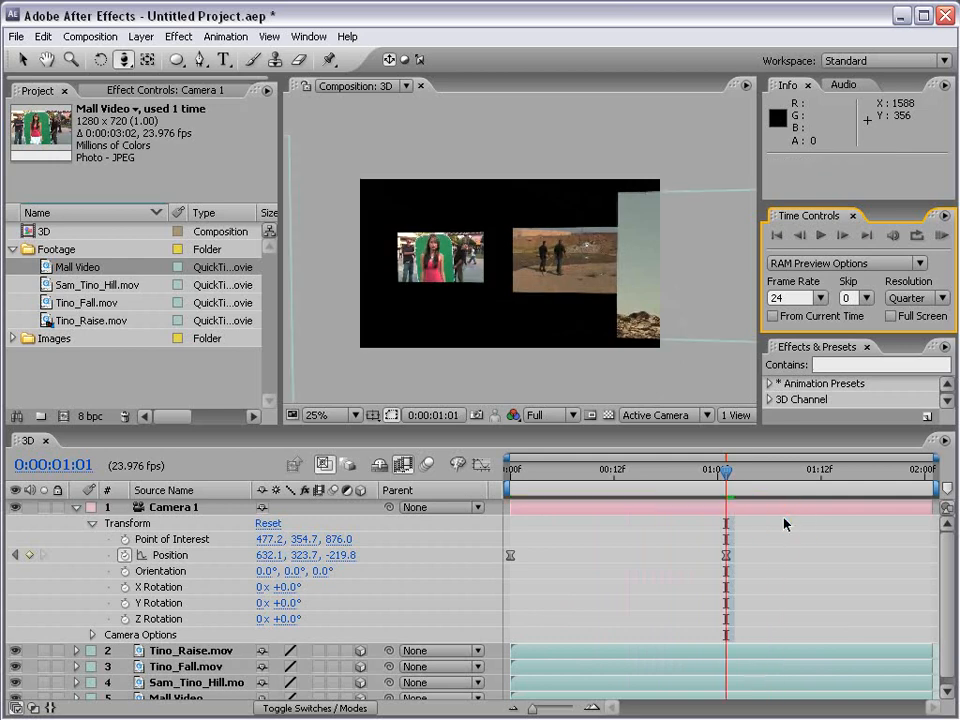
Step: Return to 0:00:00:00 and start a new light named Light 1 with the type set to Point
drag(724, 475, 487, 485)
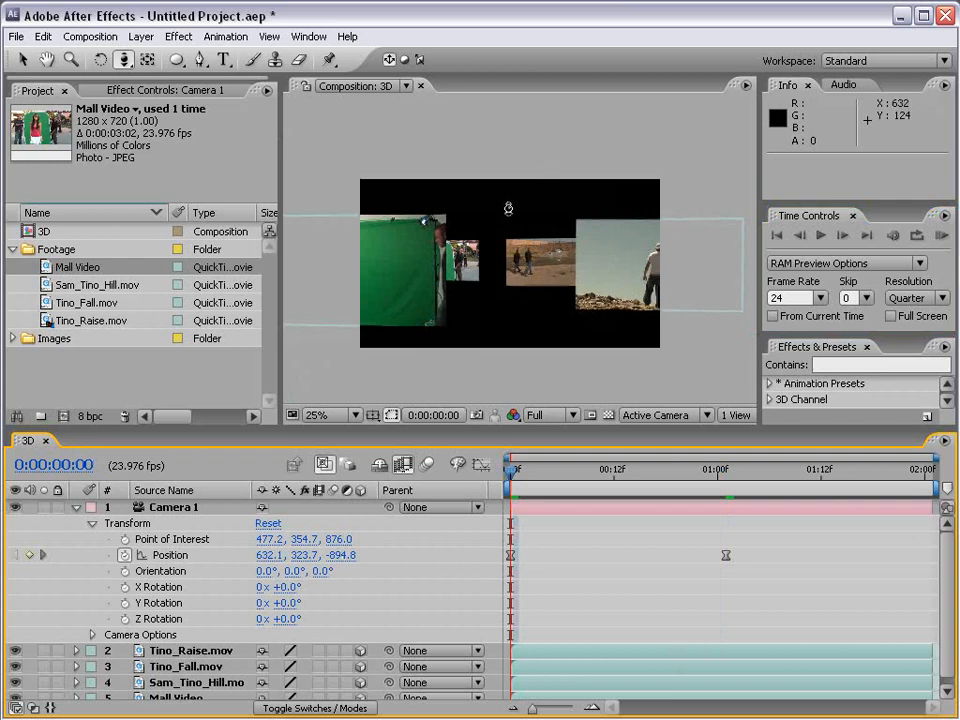
key(v)
click(141, 37)
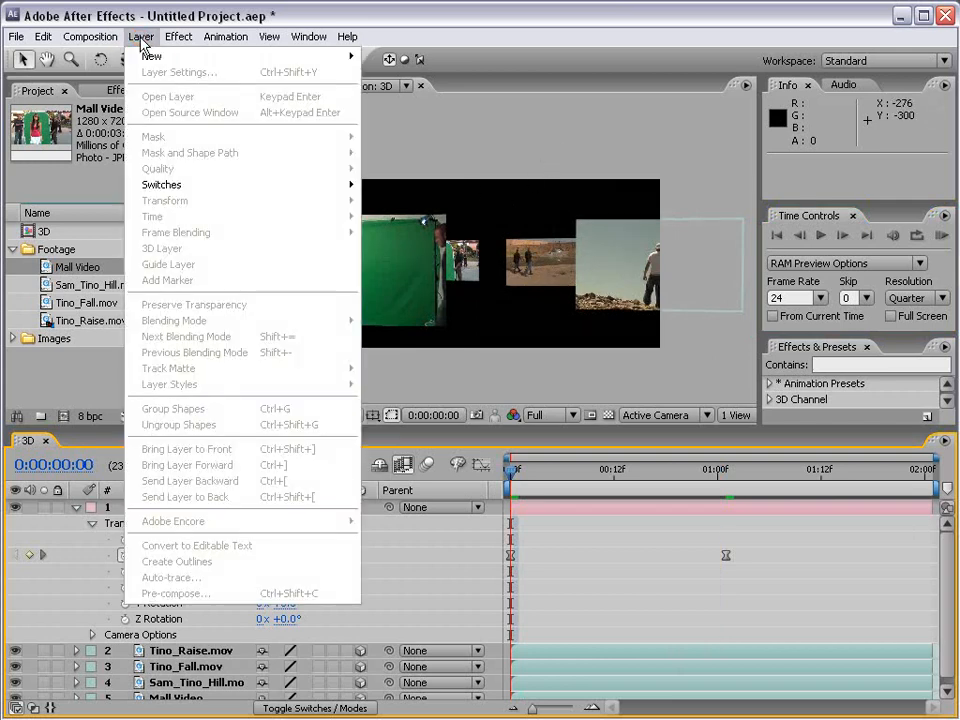
mouse_move(146, 57)
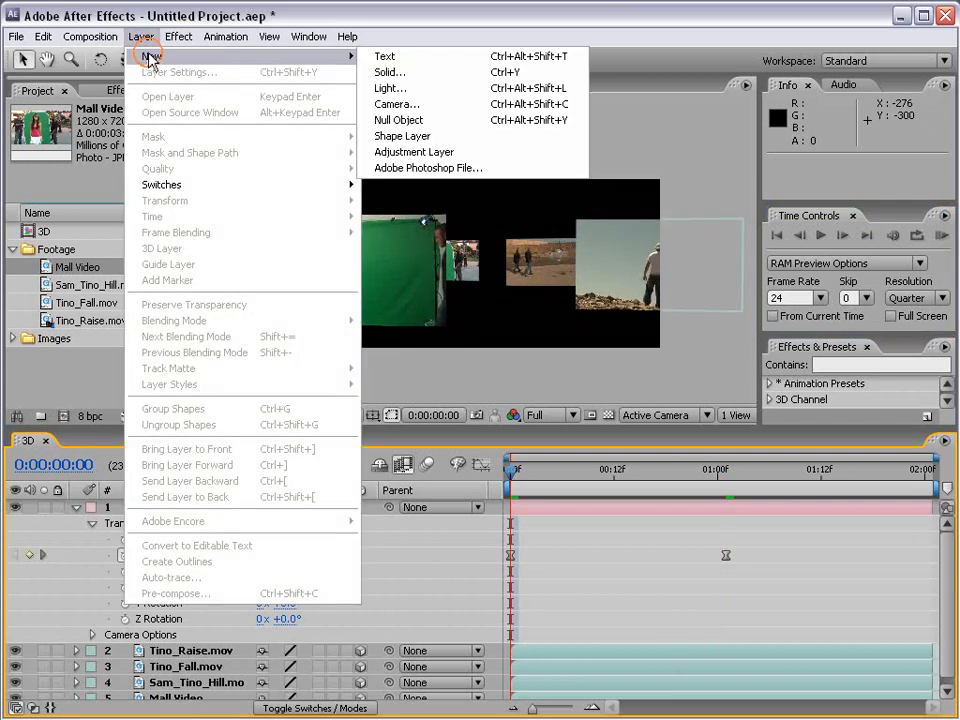
click(412, 88)
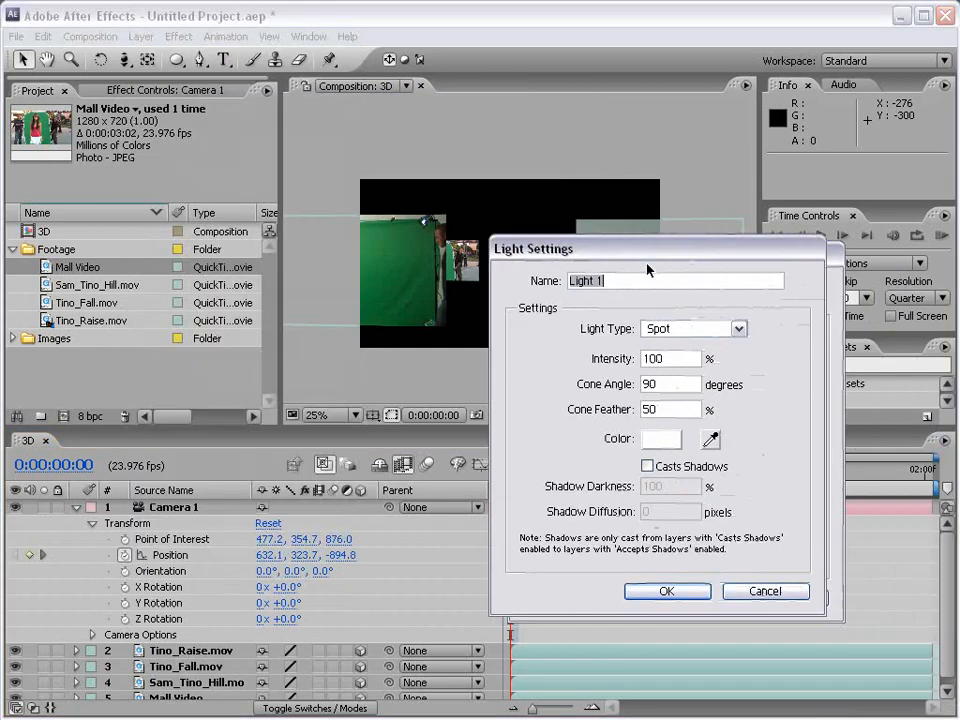
click(597, 294)
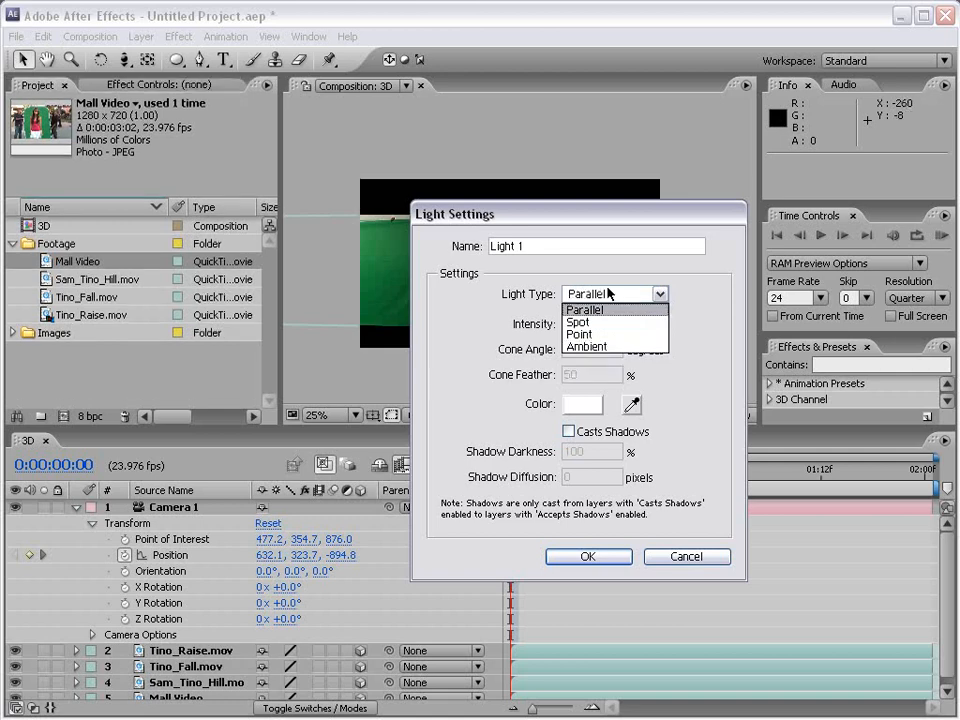
click(602, 334)
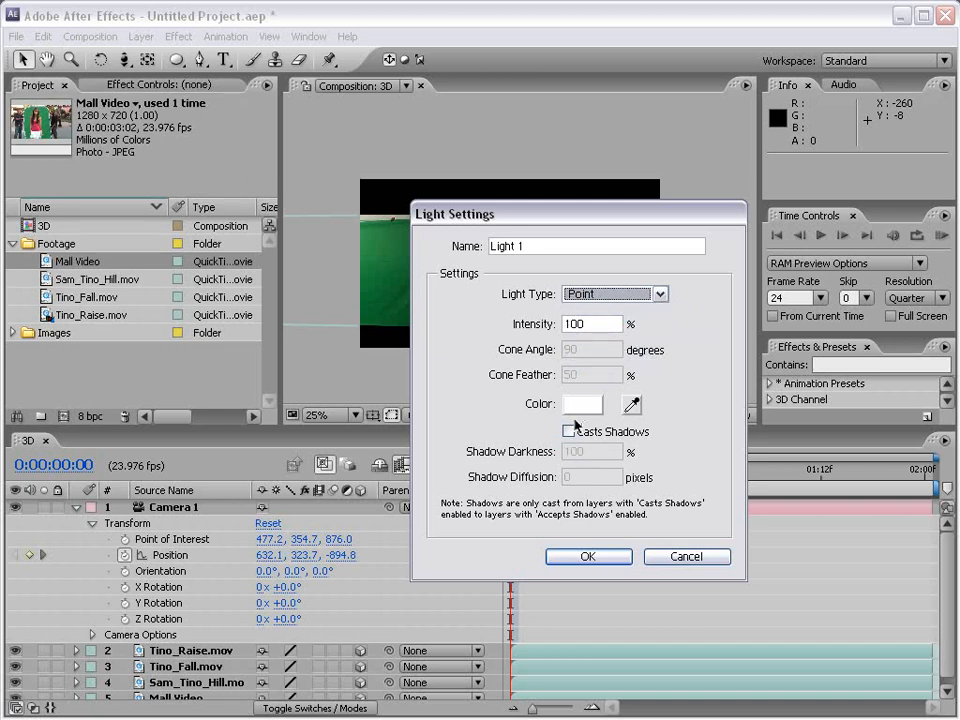
Step: Give the new point light the blue colour 0179FF, enable Casts Shadows, and create it
click(600, 405)
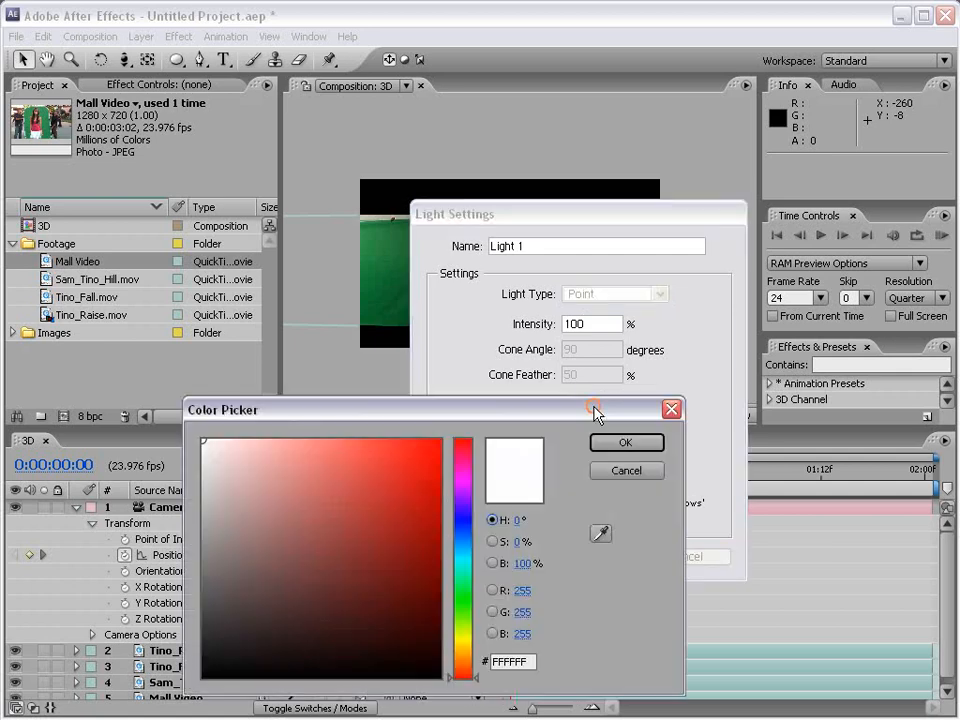
click(467, 541)
click(439, 440)
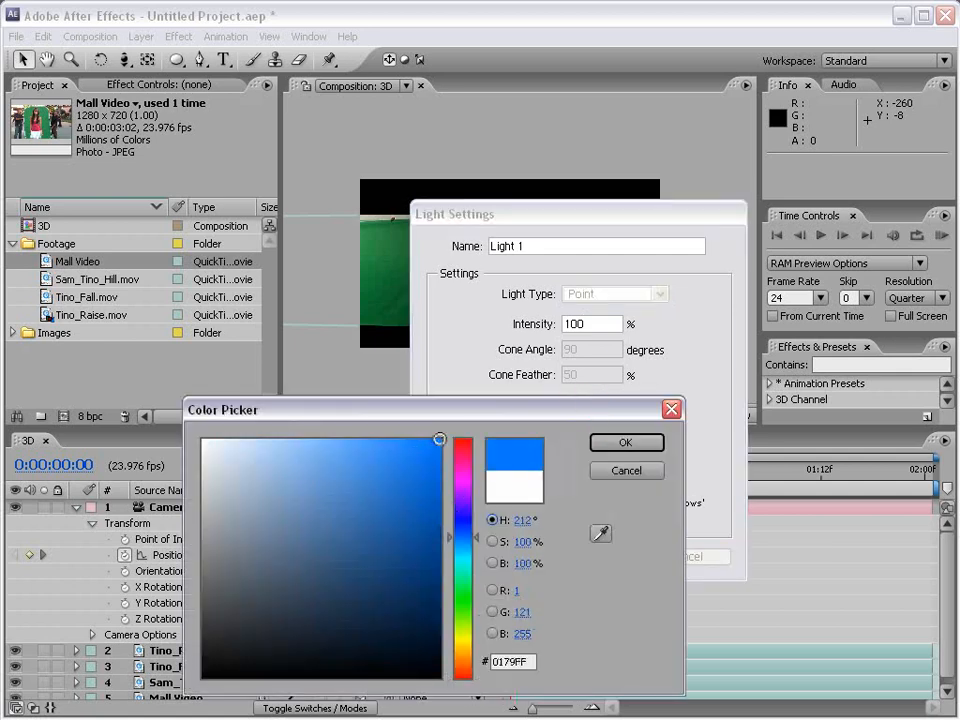
click(652, 443)
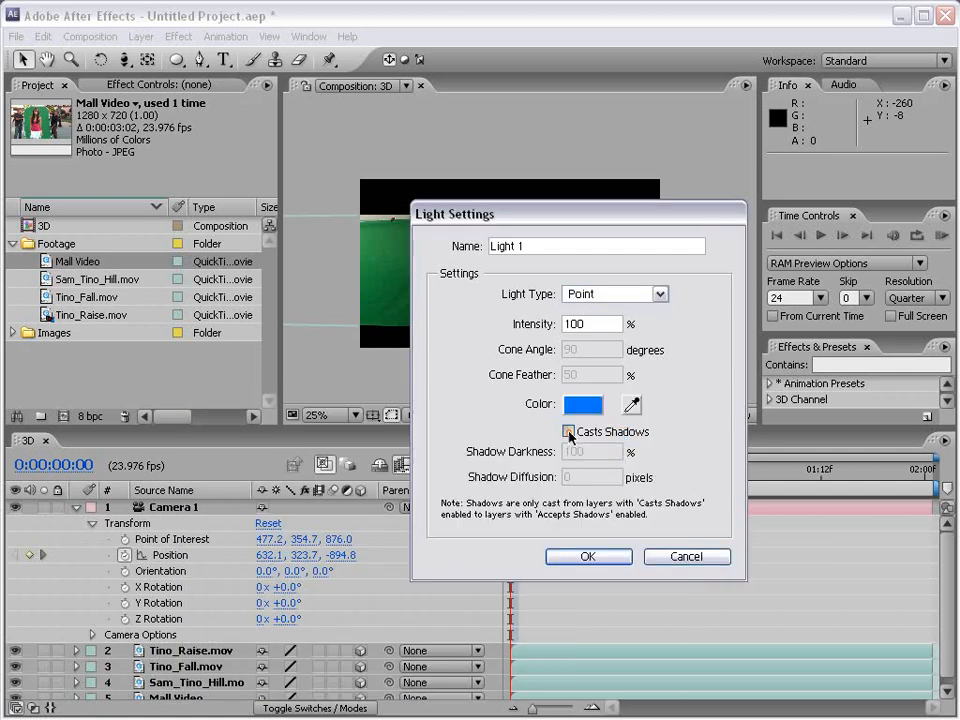
click(569, 432)
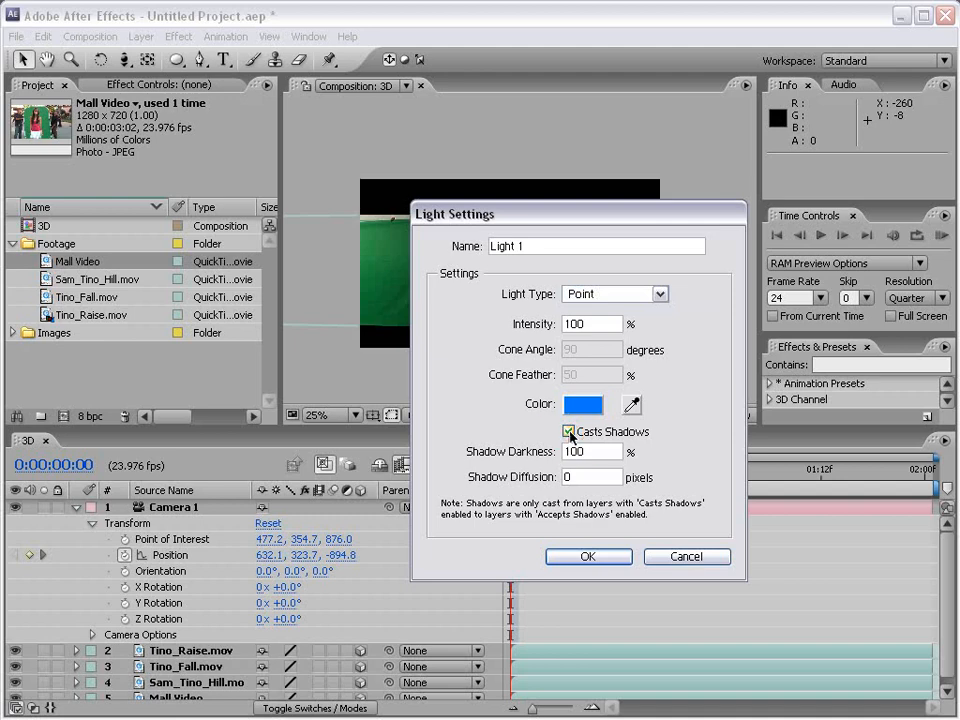
click(585, 557)
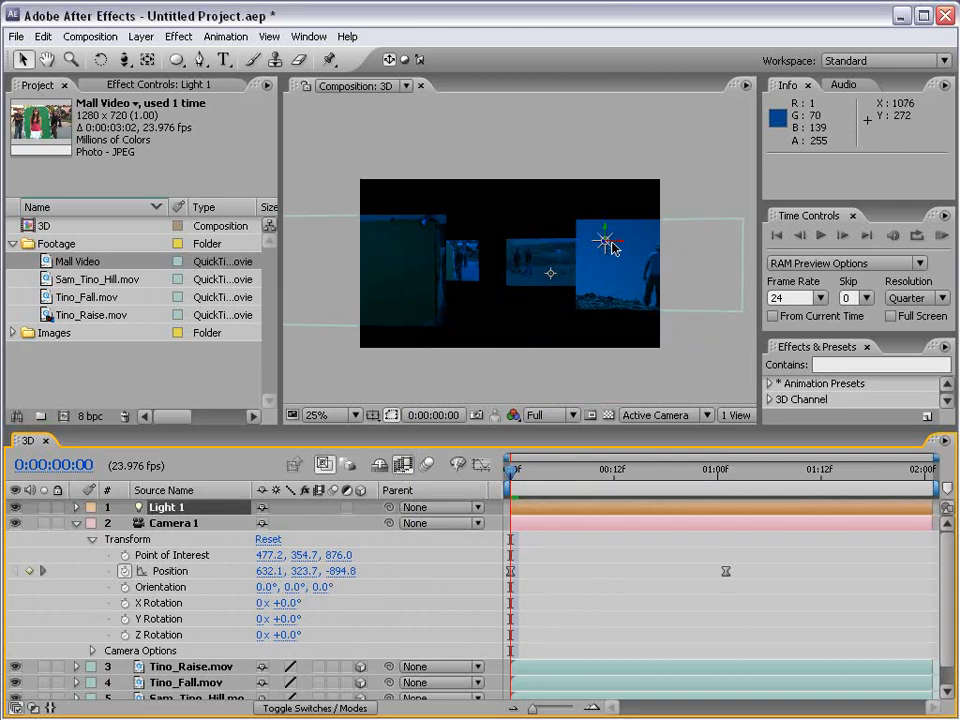
Step: Move Light 1 above and in front of the footage layers, to about 553, 155, -336
drag(607, 250, 585, 236)
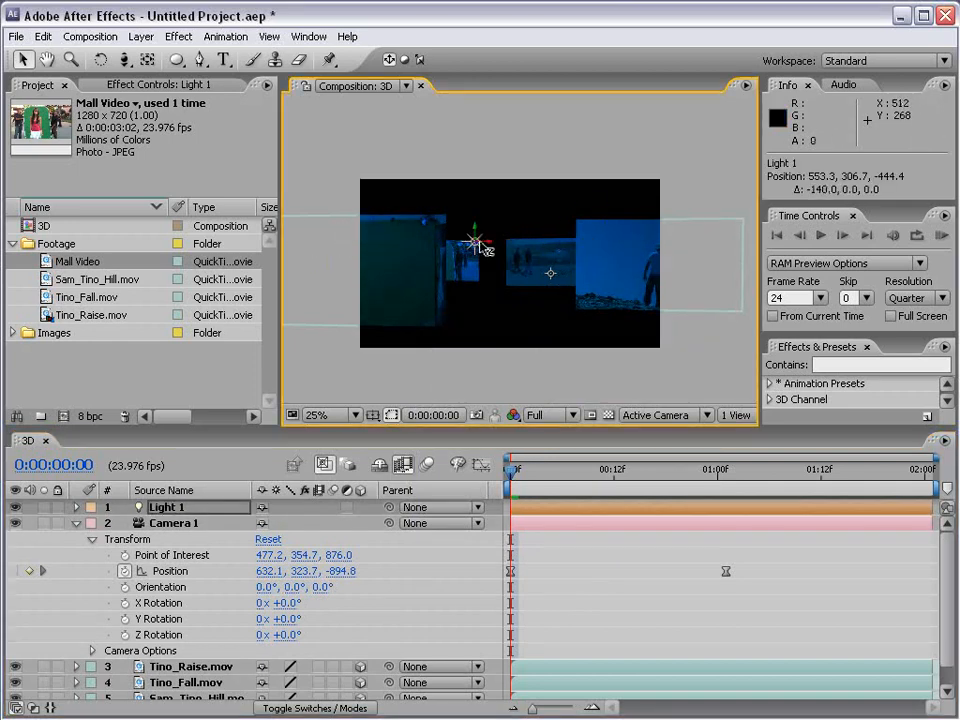
drag(478, 243, 494, 203)
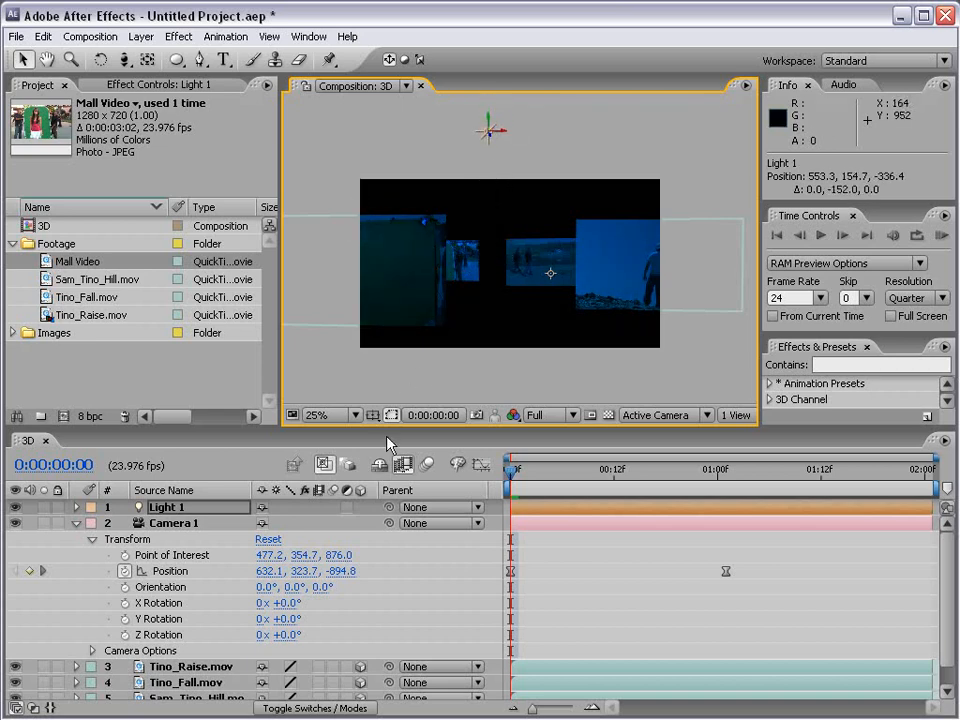
Step: Change Light 1's colour to the pale blue D1E7FF in its light settings
click(199, 507)
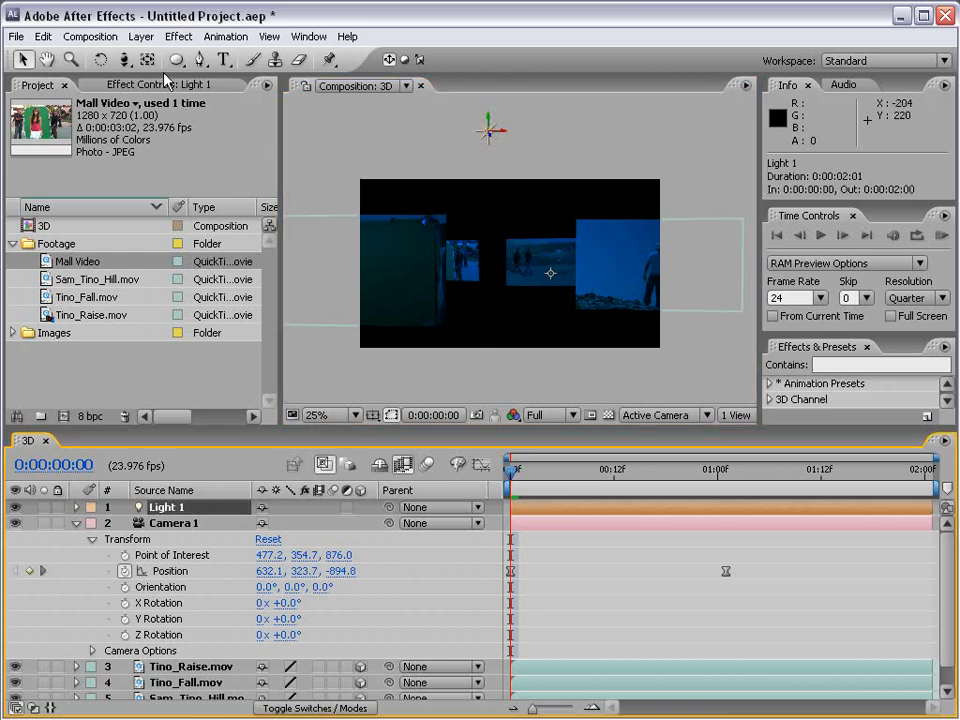
click(141, 36)
click(178, 72)
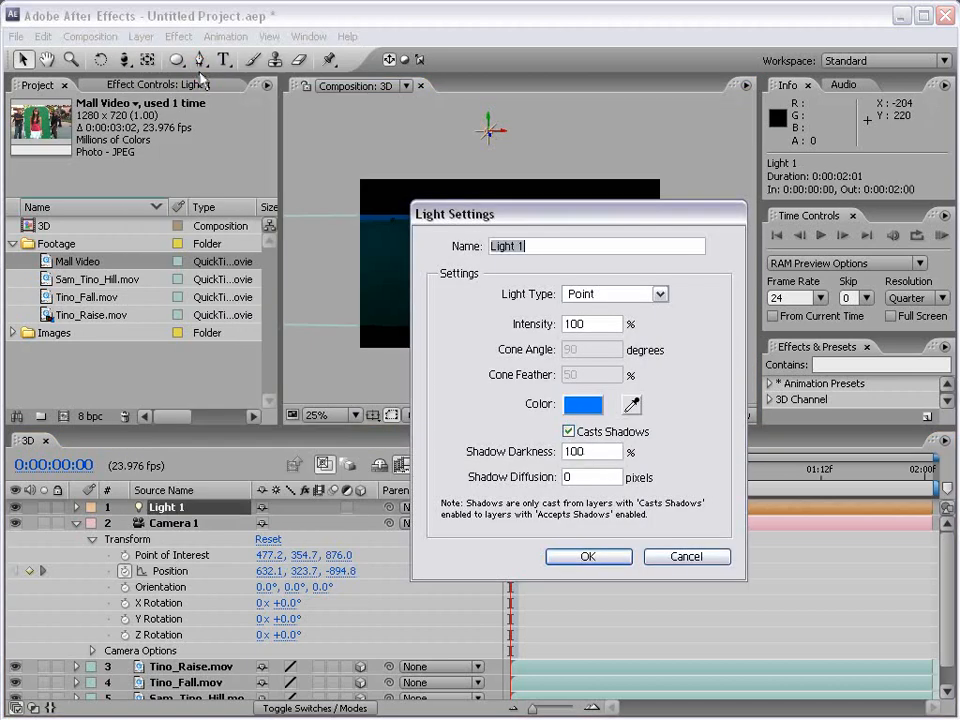
click(583, 405)
click(625, 442)
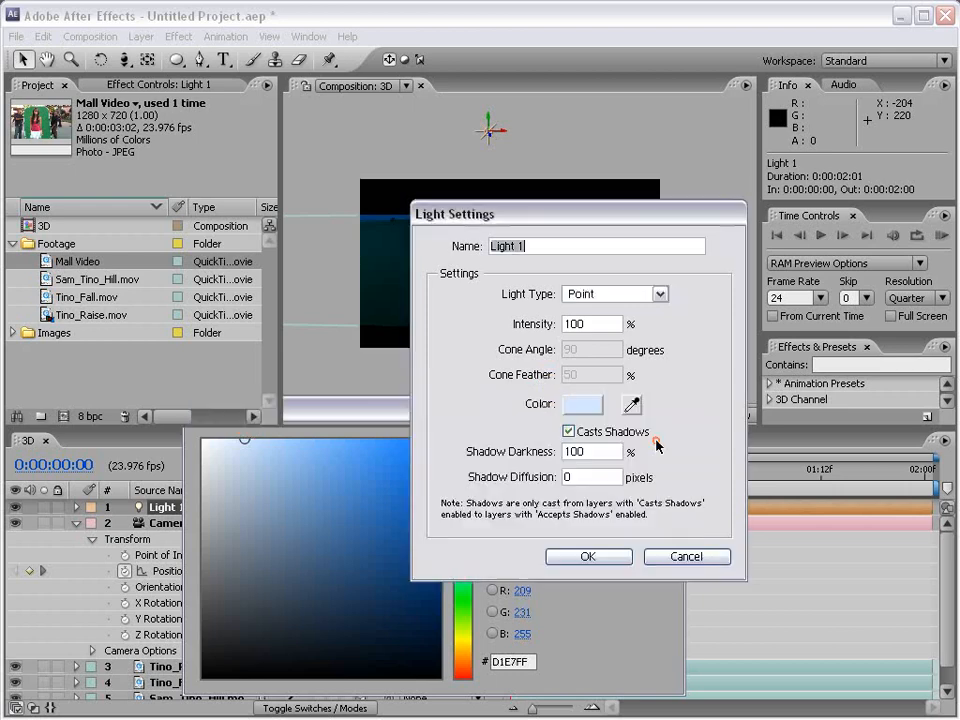
click(600, 555)
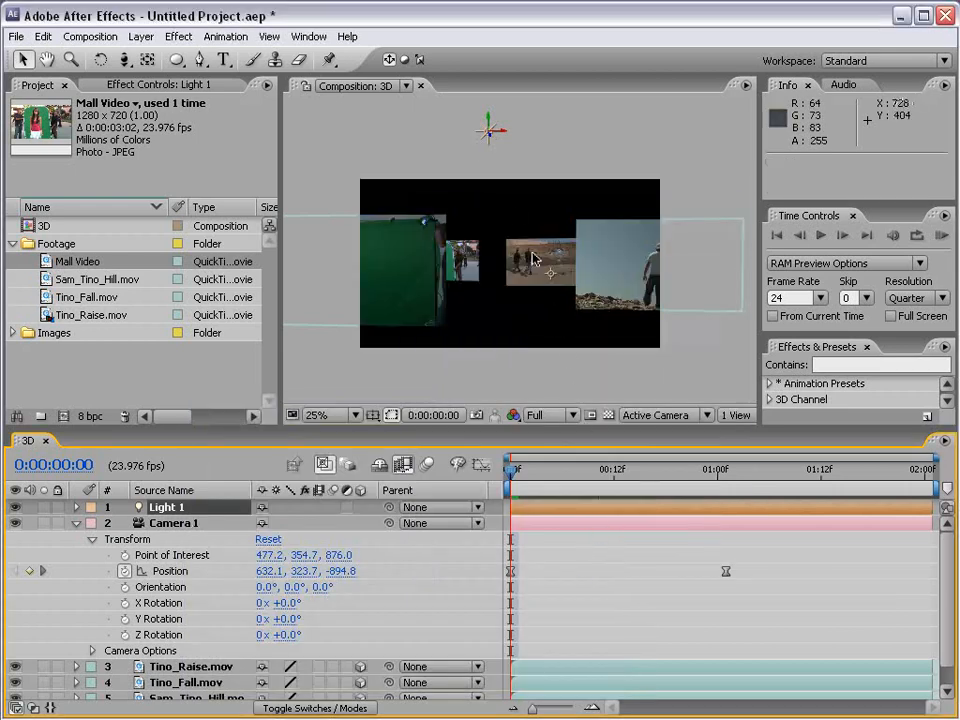
Step: Examine Light 1's Transform and Light Options properties, and collapse the Light 1 and Camera 1 layers
click(167, 511)
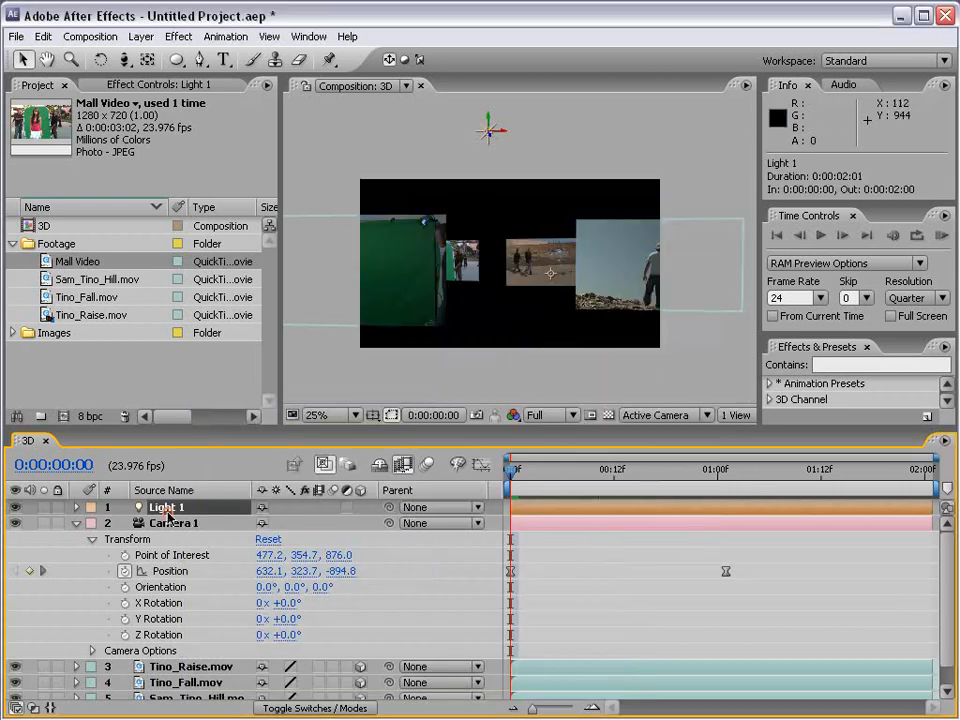
click(76, 507)
click(92, 523)
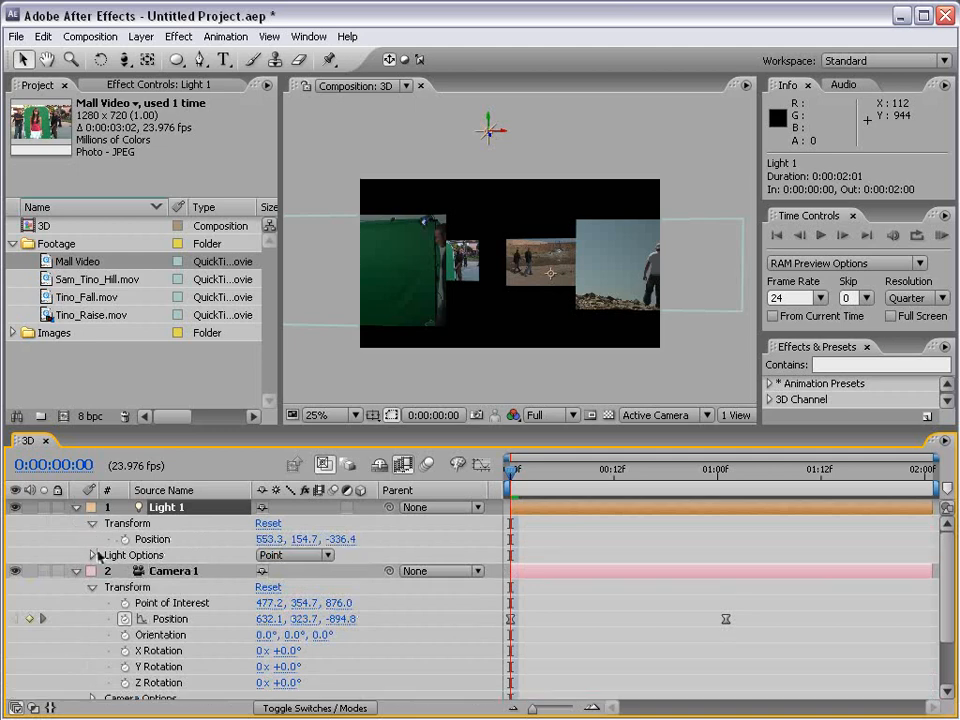
click(92, 555)
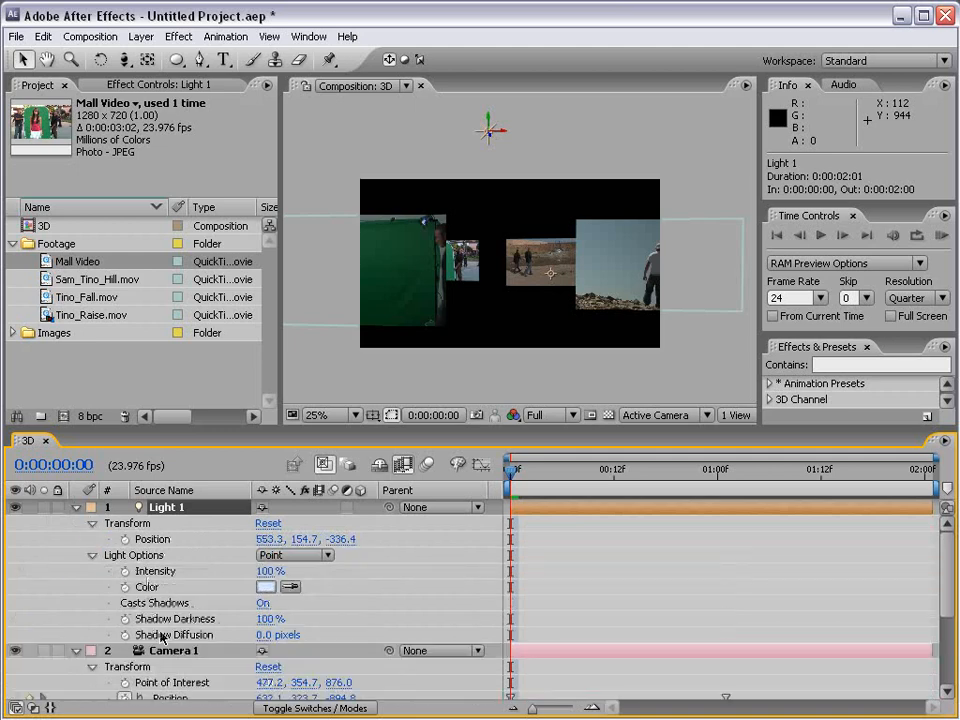
click(92, 523)
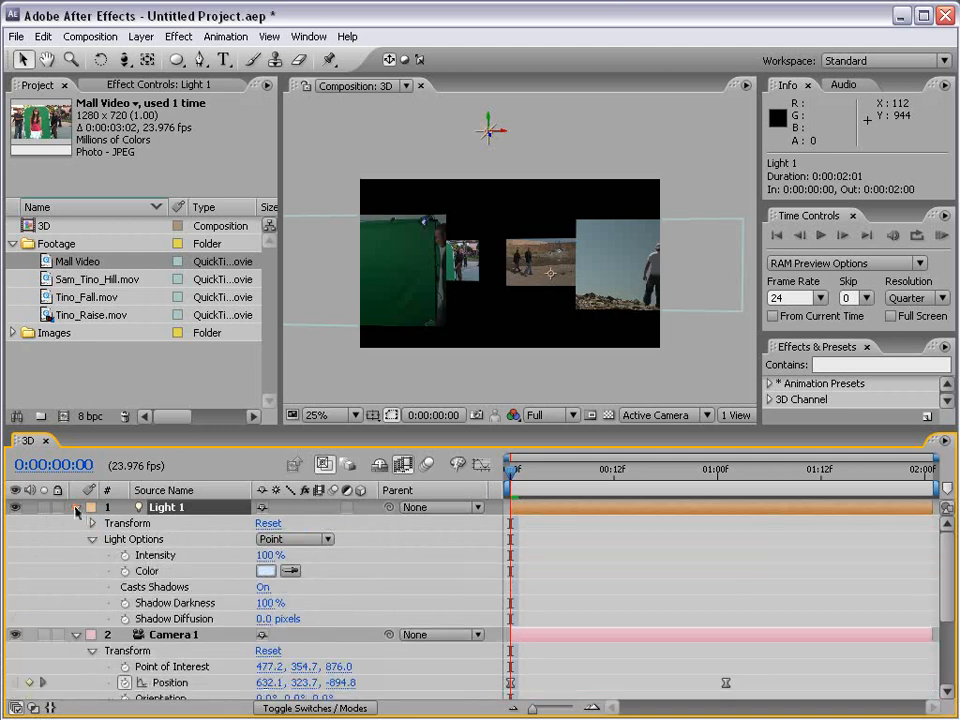
click(76, 507)
click(76, 523)
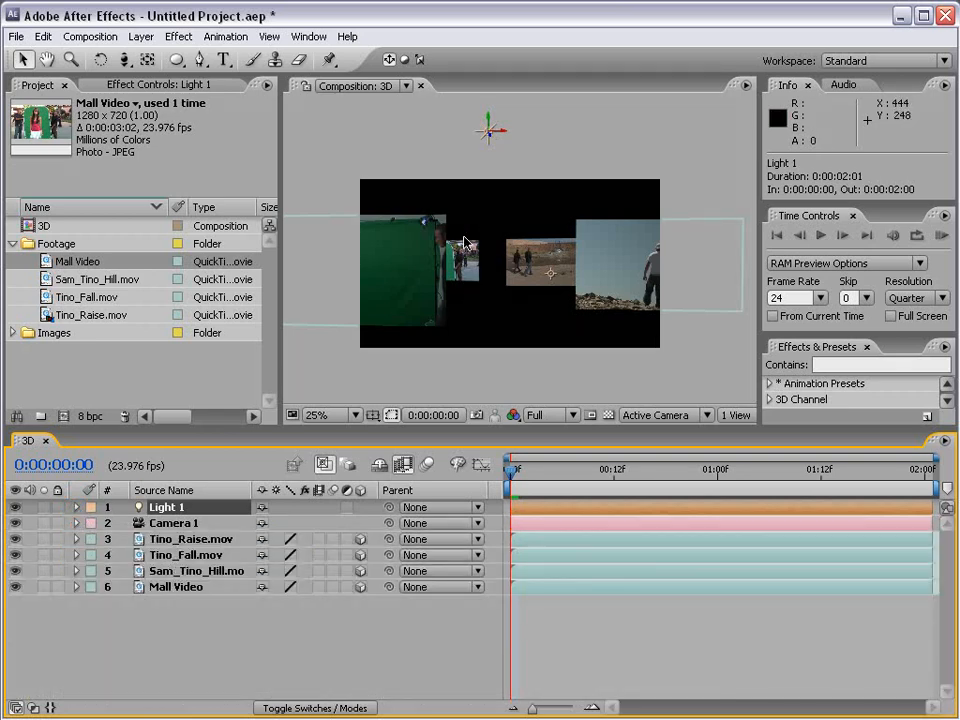
Step: Examine the Material Options of the Tino_Raise.mov layer, enlarge the timeline area to see them all, and collapse the layer
click(178, 539)
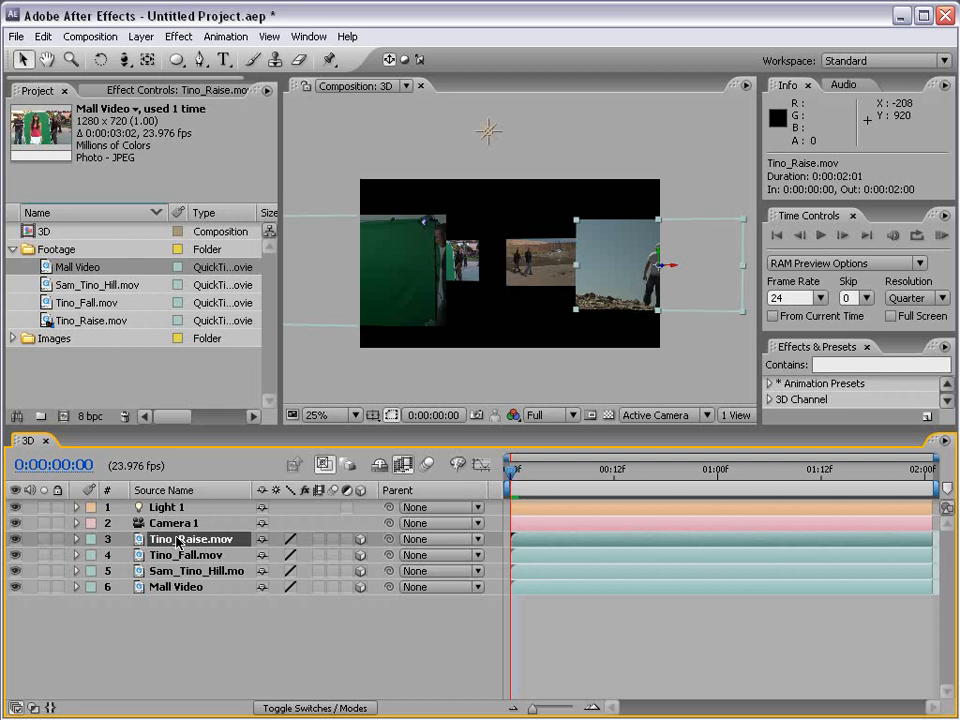
key(a)
key(a)
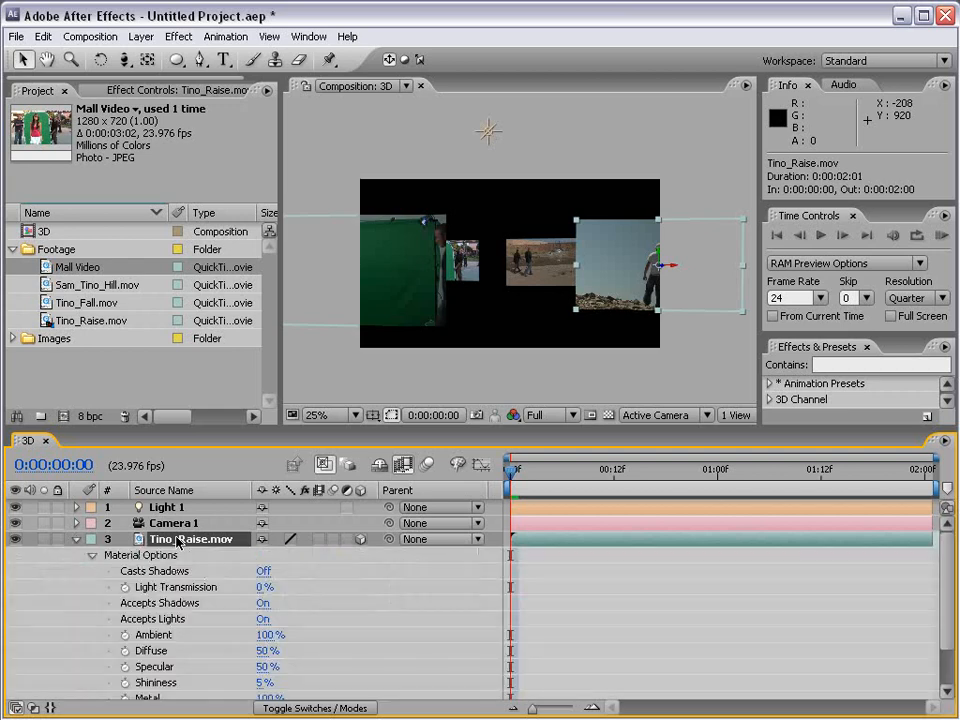
scroll(96, 536, down, 1)
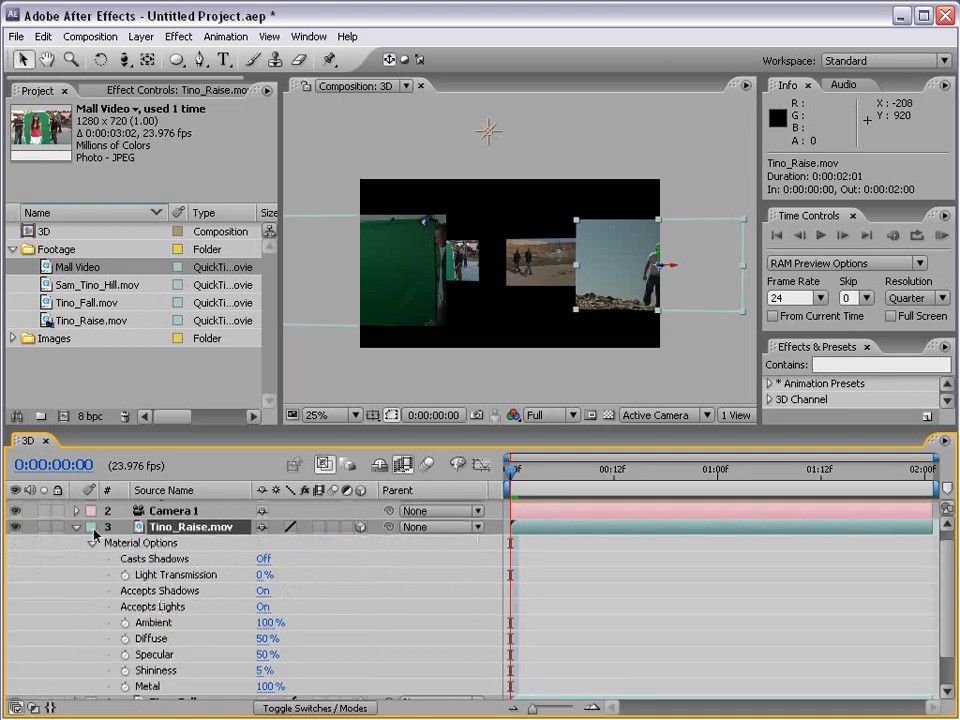
click(76, 528)
click(77, 539)
key(space)
drag(125, 597, 134, 563)
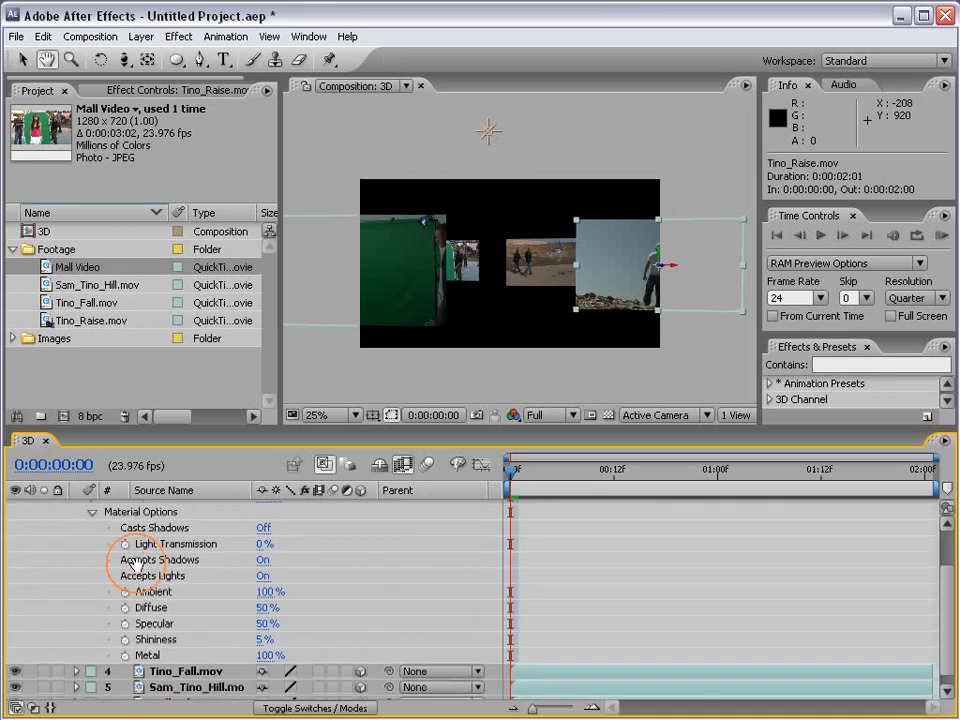
drag(124, 514, 92, 529)
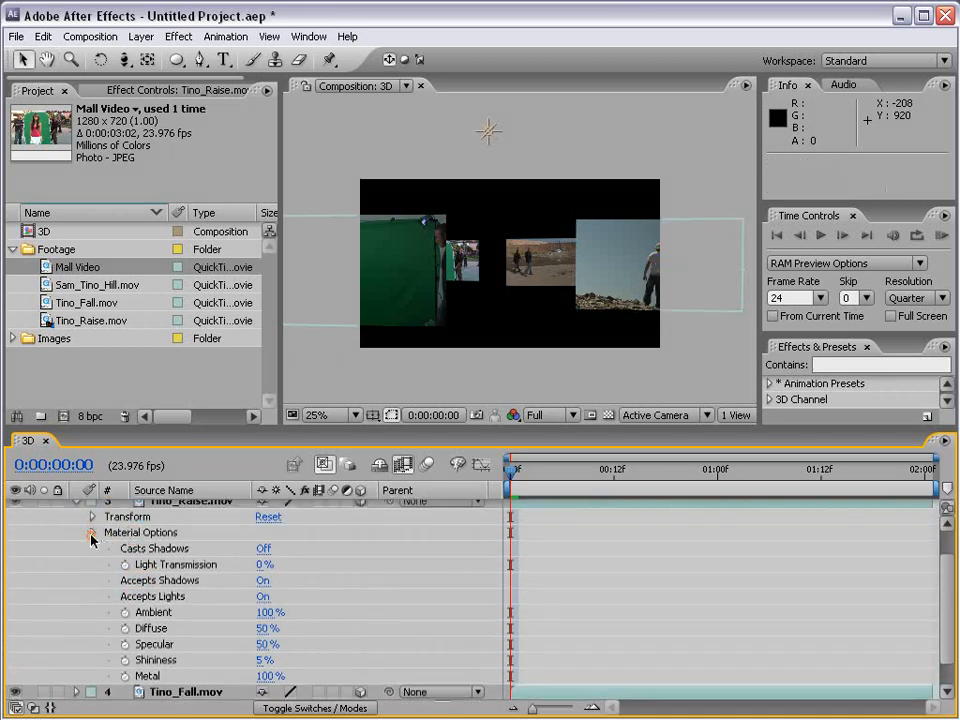
click(91, 535)
click(91, 571)
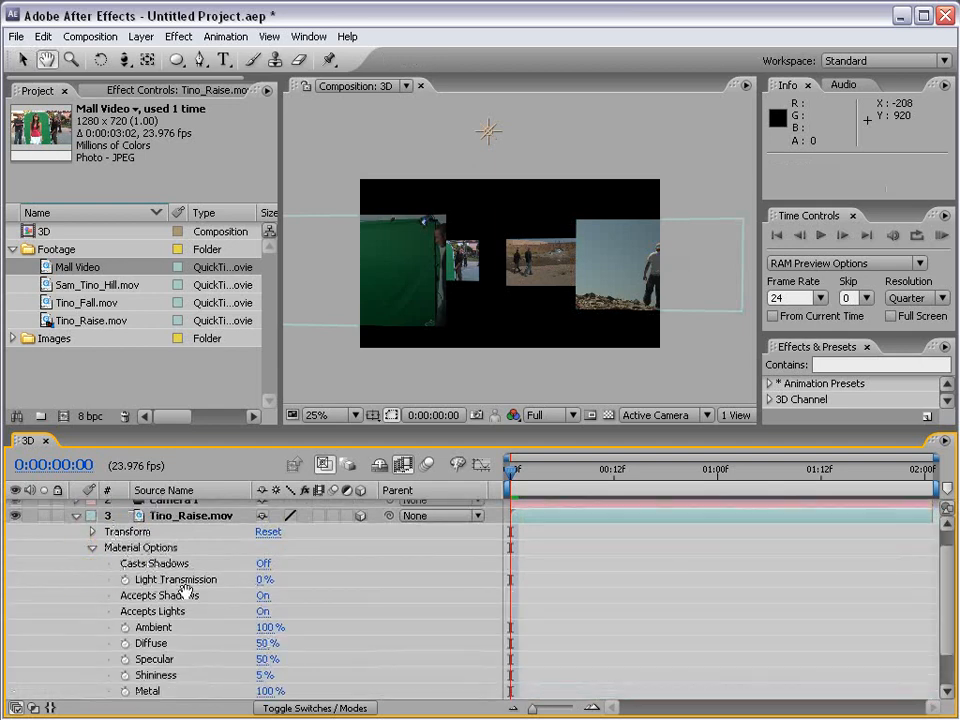
scroll(189, 574, down, 2)
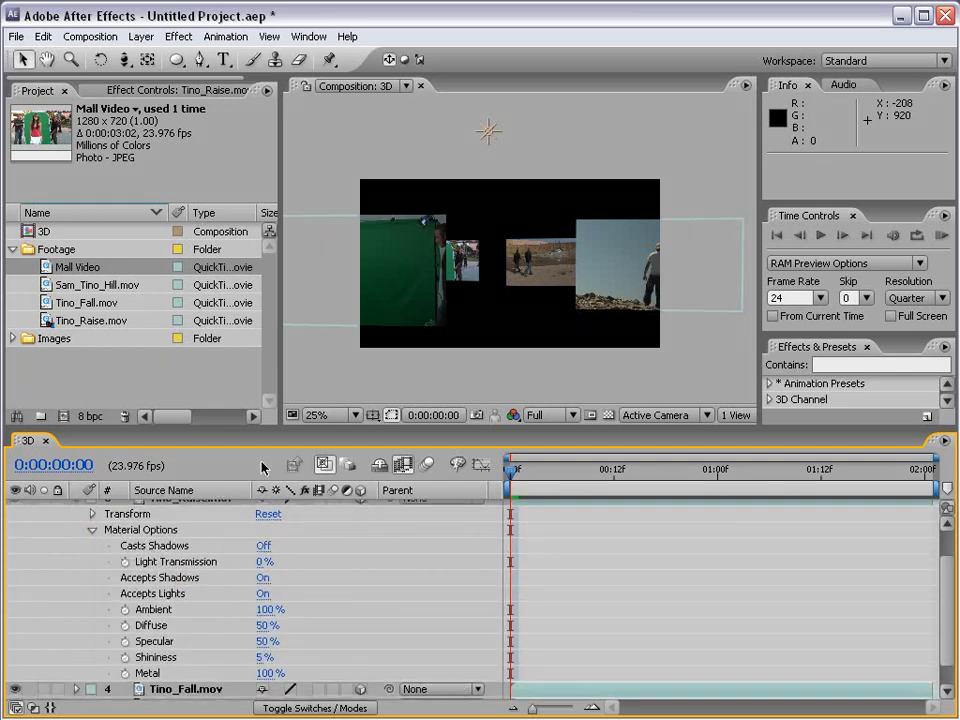
drag(252, 431, 252, 287)
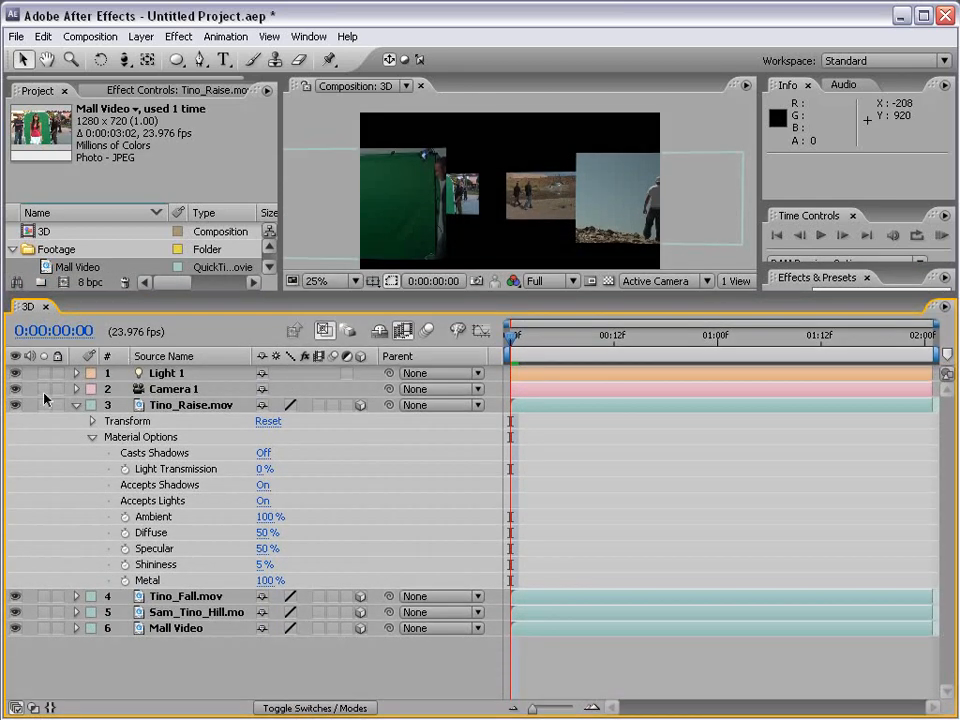
click(76, 406)
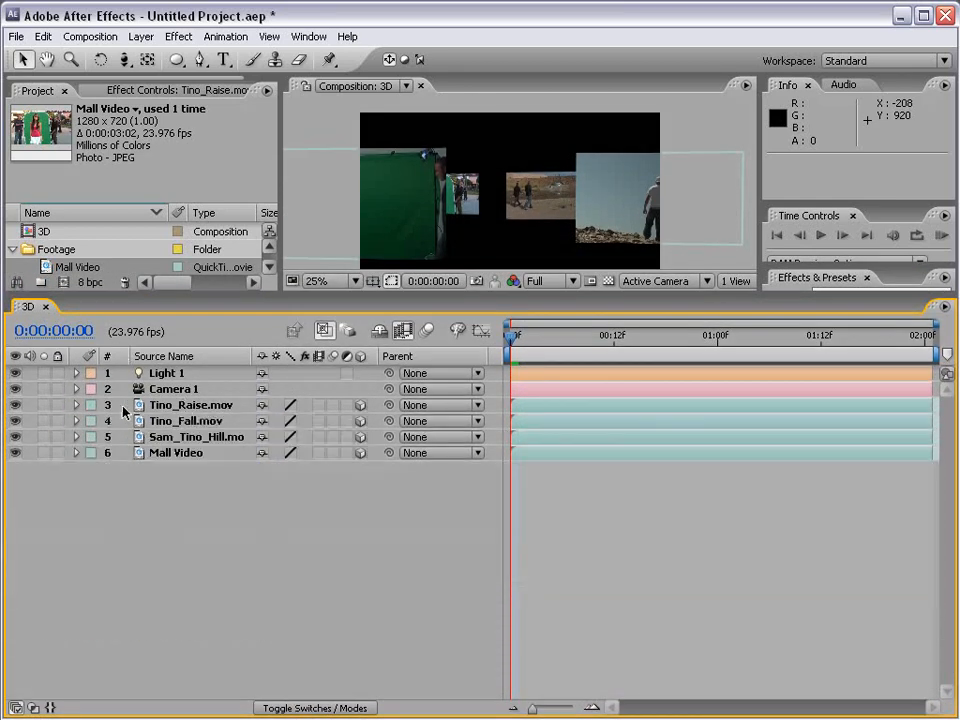
Step: Try setting Casts Shadows to Only separately on Tino_Raise.mov and Tino_Fall.mov, and collapse both layers
click(77, 409)
key(a)
key(a)
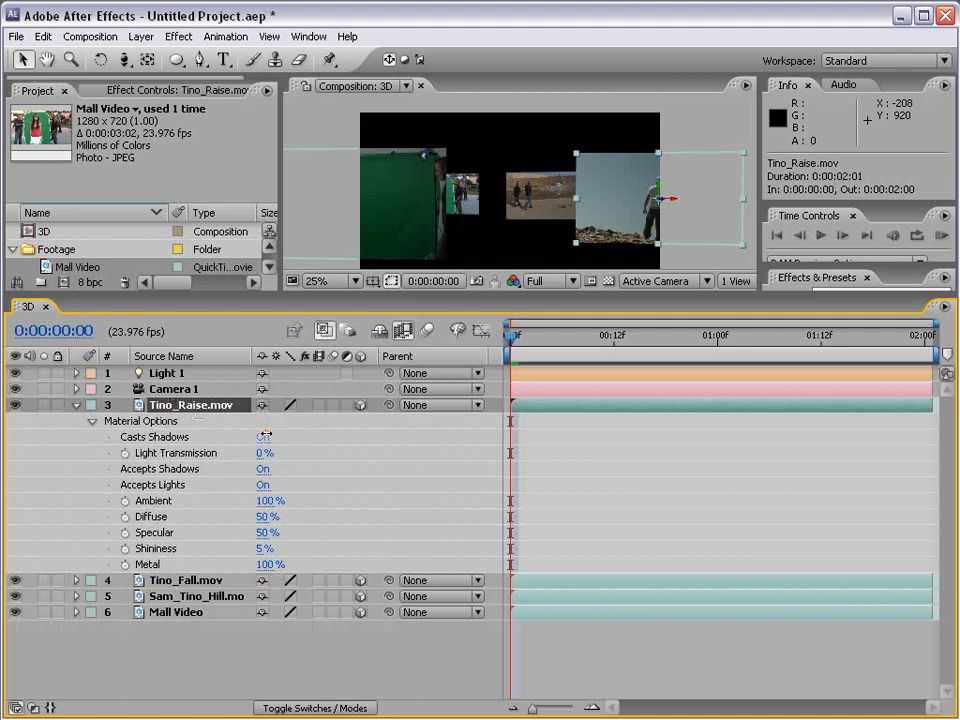
click(193, 580)
key(a)
key(a)
click(265, 614)
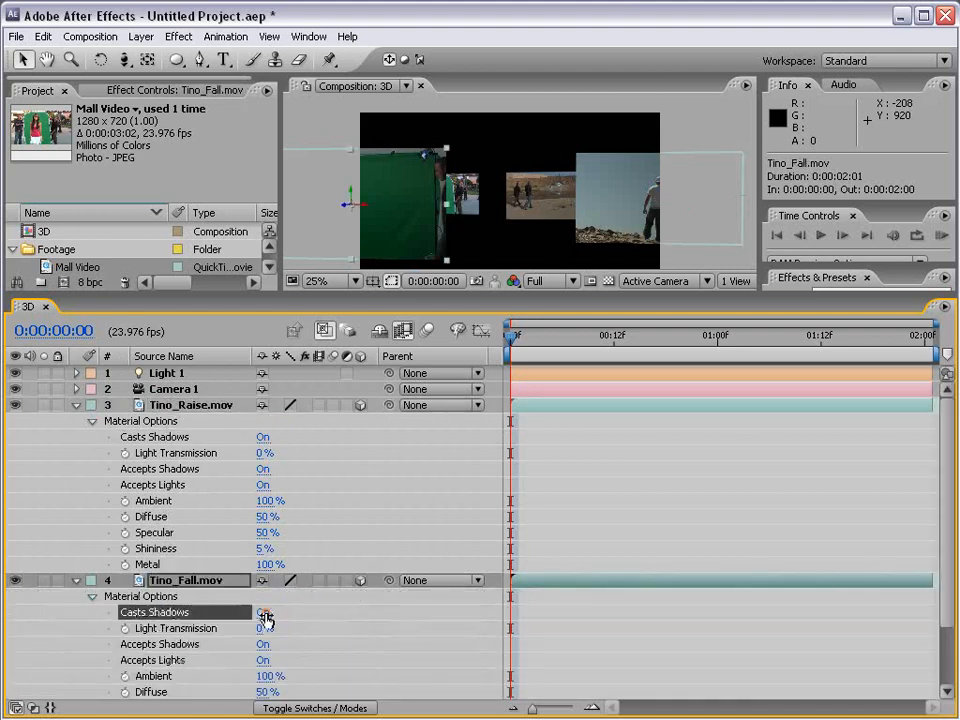
click(264, 437)
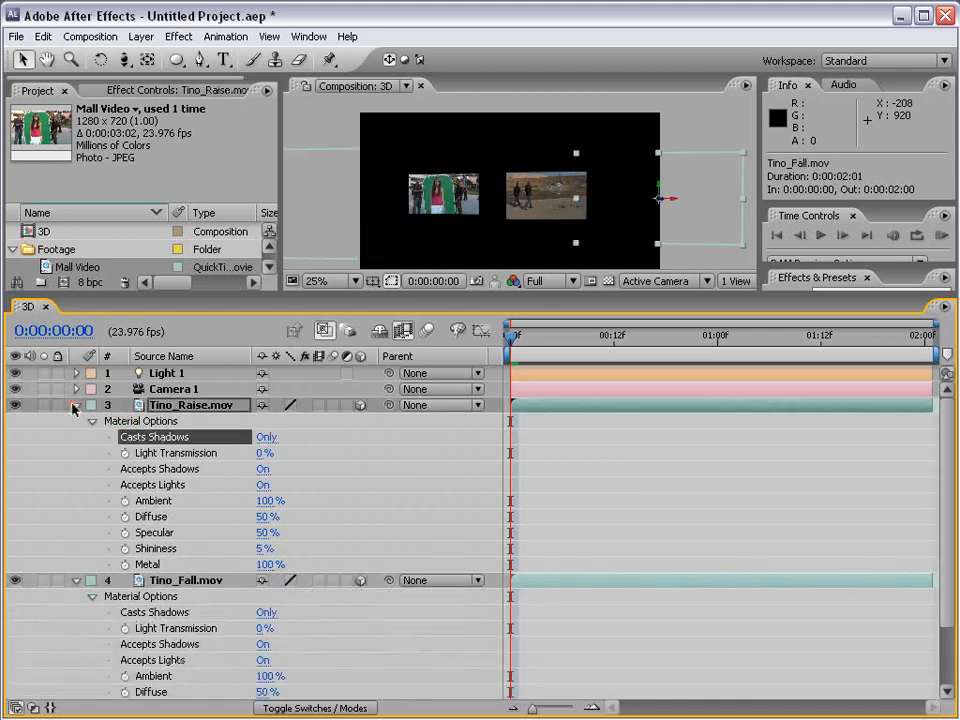
click(76, 405)
click(76, 421)
Step: Turn Casts Shadows on for all four footage layers at once in their Material Options
shift+click(162, 453)
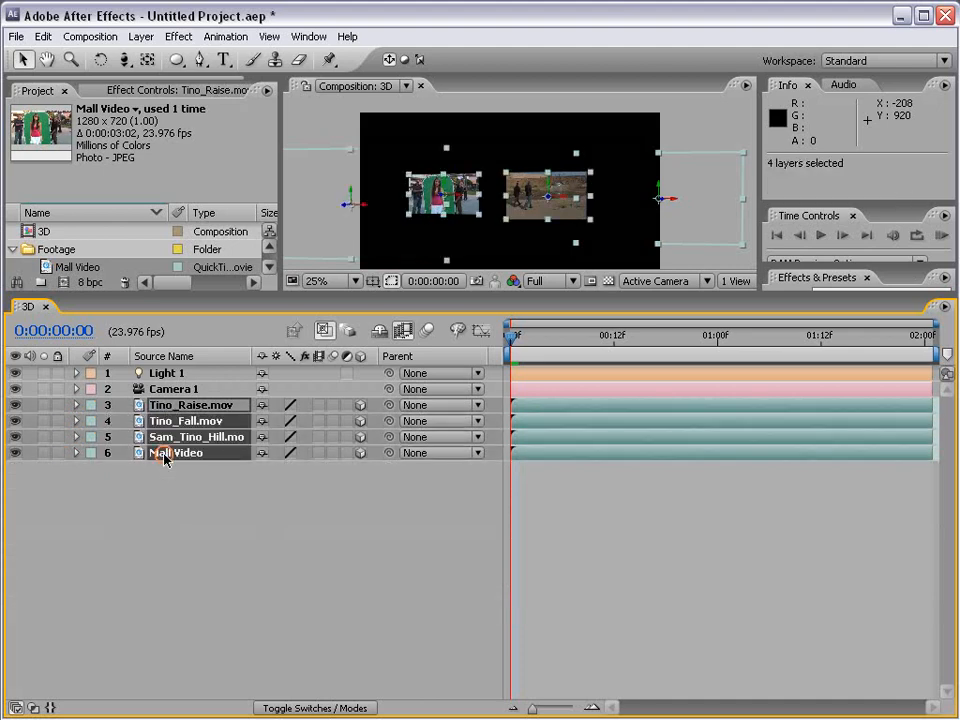
key(a)
key(a)
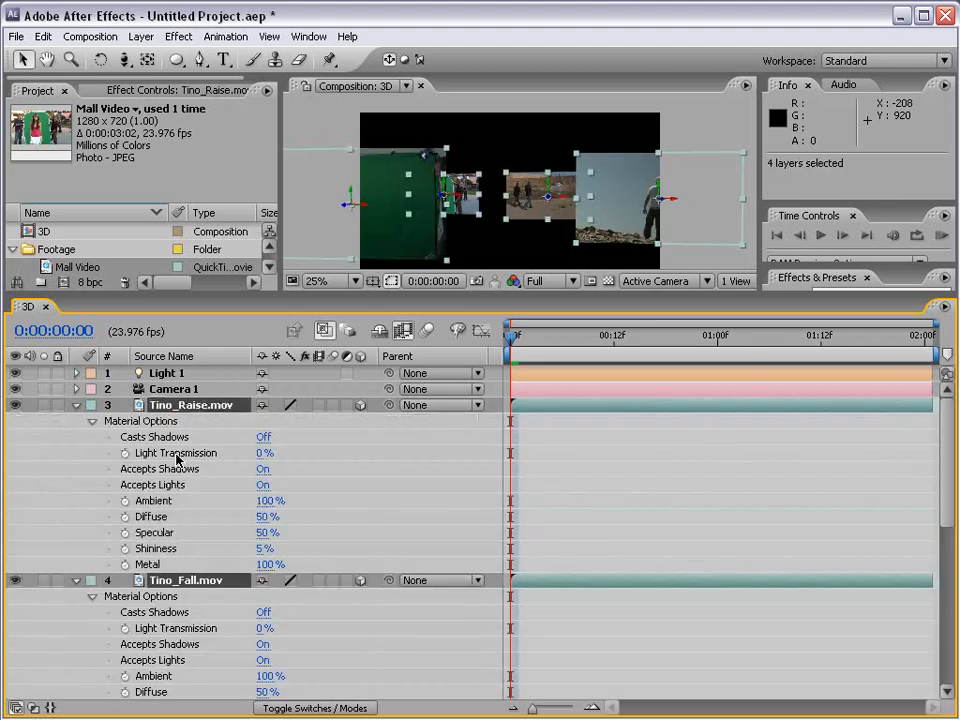
click(263, 437)
scroll(311, 388, down, 5)
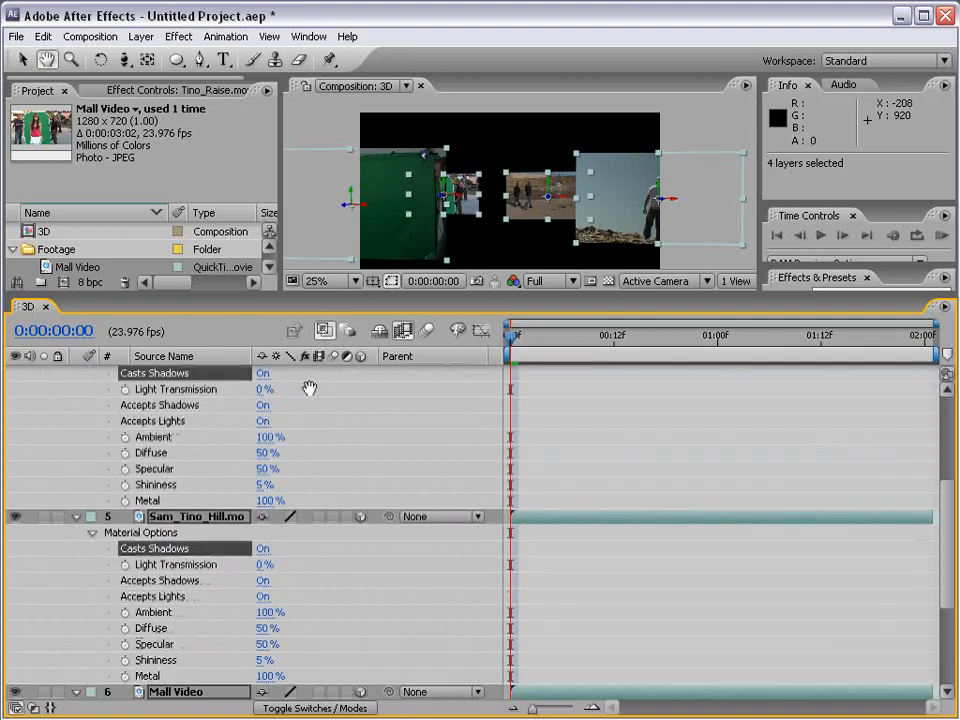
Step: Move Light 1 along its Z axis toward the viewer, to a Z position of about -862
scroll(306, 544, up, 4)
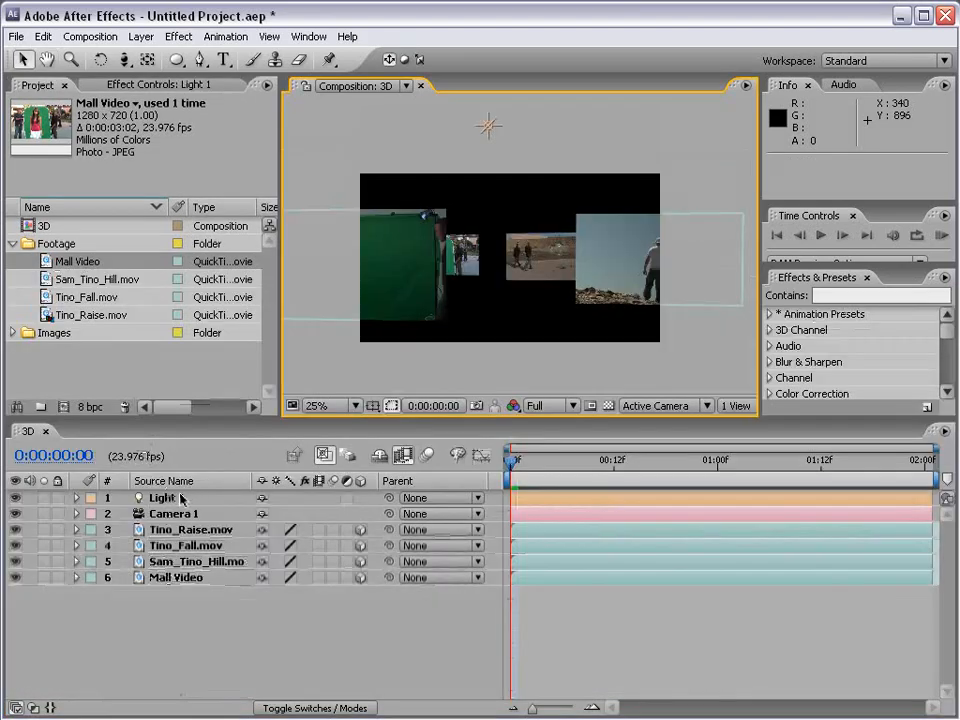
click(172, 498)
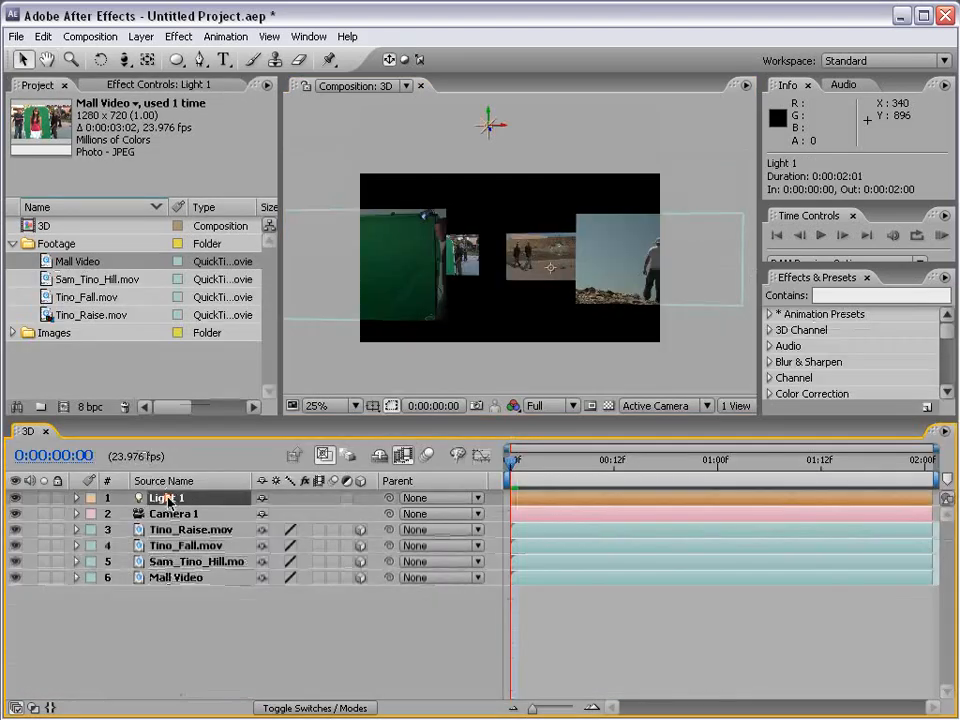
drag(491, 133, 242, 122)
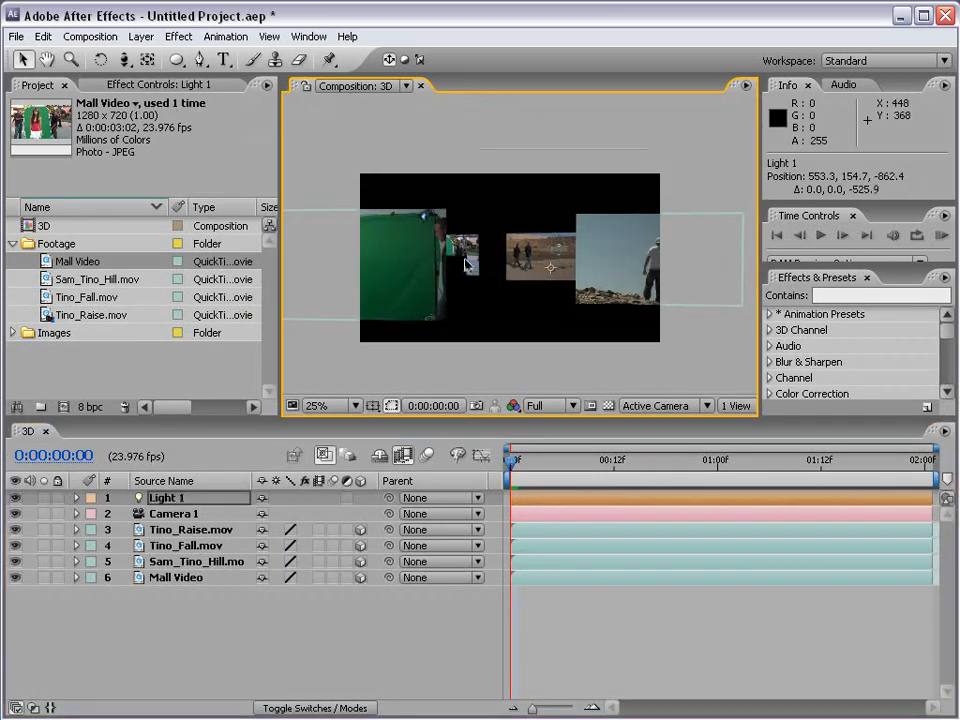
Step: Delete the Tino_Raise.mov and Sam_Tino_Hill.mov layers from the composition
click(620, 250)
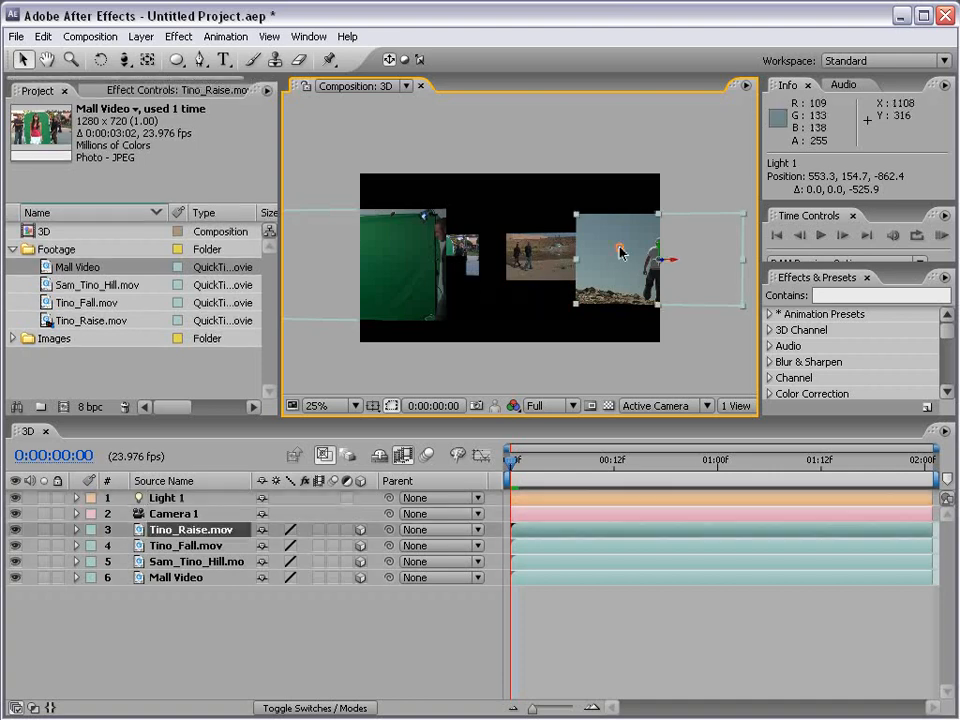
key(Delete)
click(546, 245)
key(Delete)
Step: Move the Tino_Fall.mov layer back in depth along its Z axis, to a Z position of about 1047
click(395, 247)
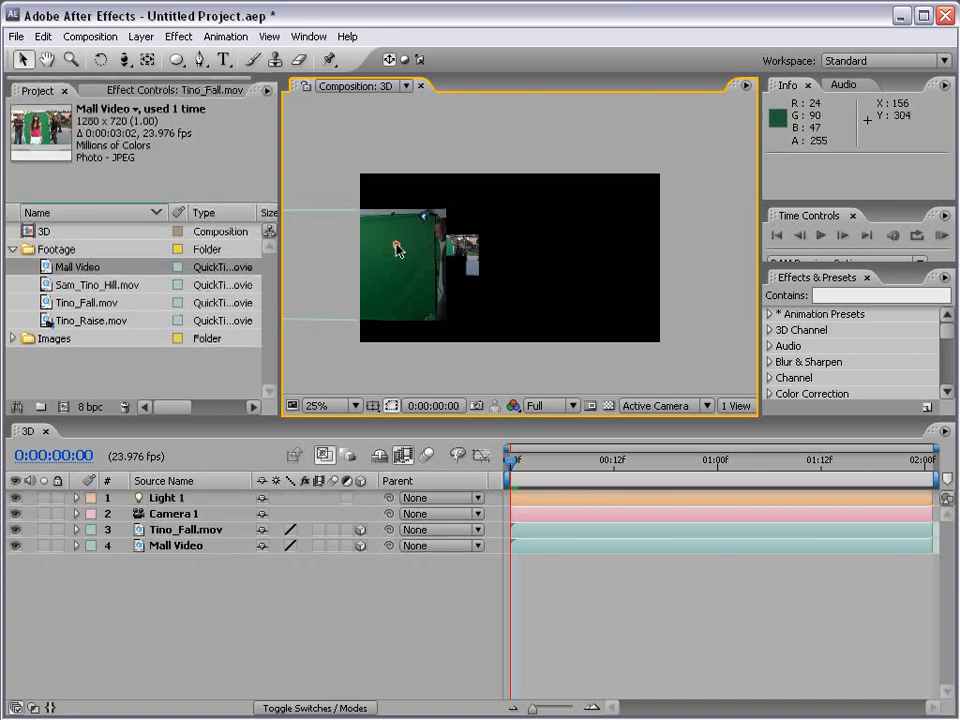
drag(399, 272, 520, 263)
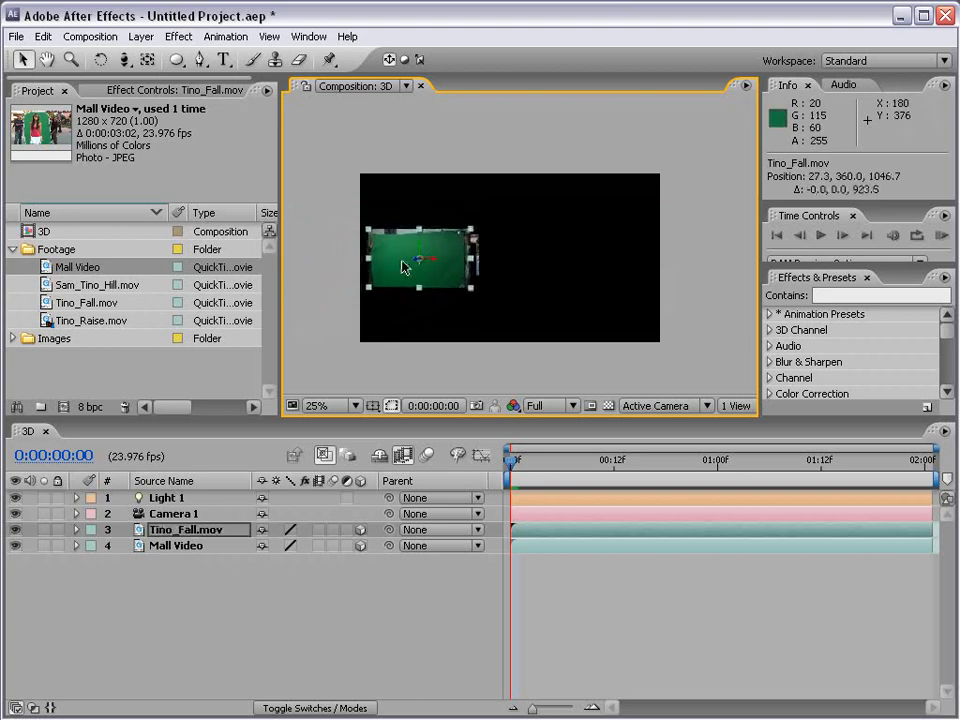
Step: Orbit and track Camera 1 to about -1001, -609, 348 to view both footage layers at an angle from above
key(c)
key(c)
drag(396, 313, 420, 232)
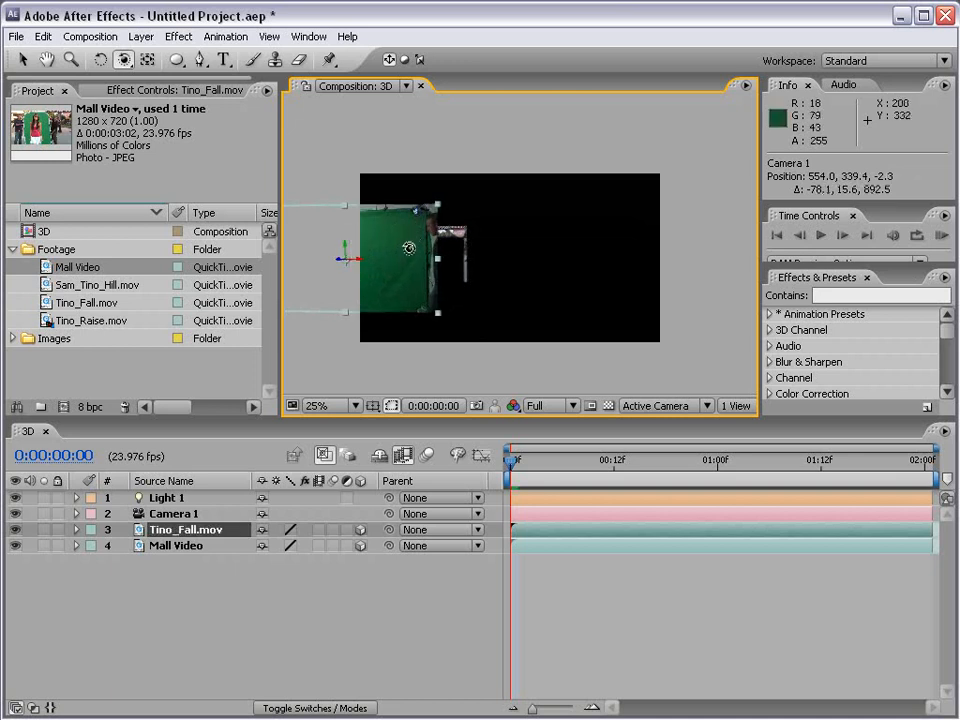
drag(356, 274, 500, 306)
key(v)
drag(678, 335, 519, 259)
key(c)
key(space)
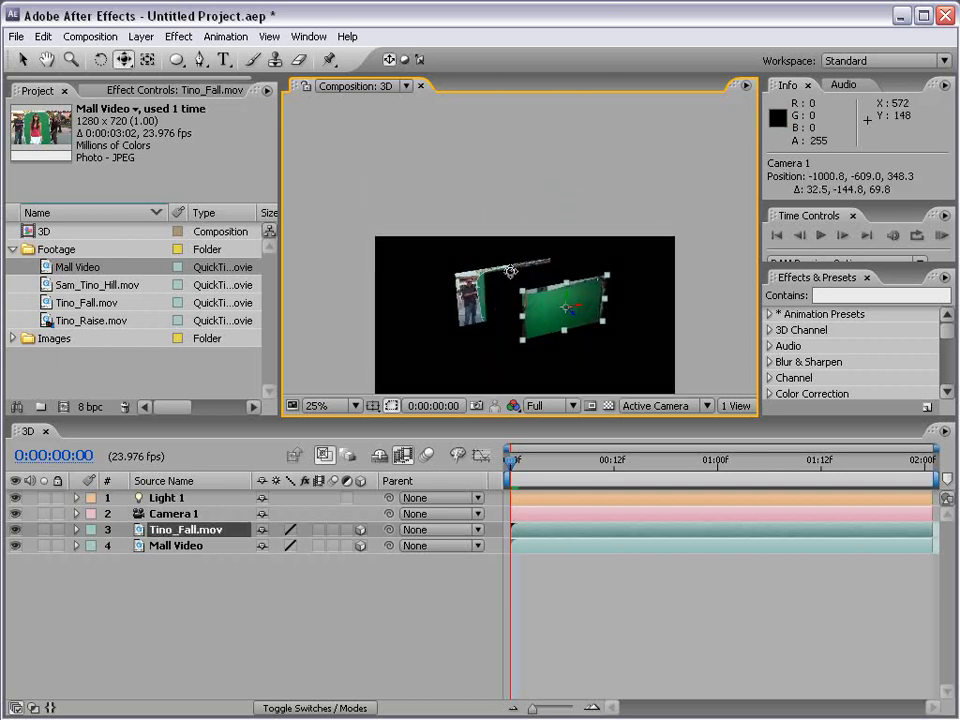
key(v)
Step: Set Light 1's Shadow Diffusion to 304 pixels and its Shadow Darkness to 66% in the Light Options
click(161, 500)
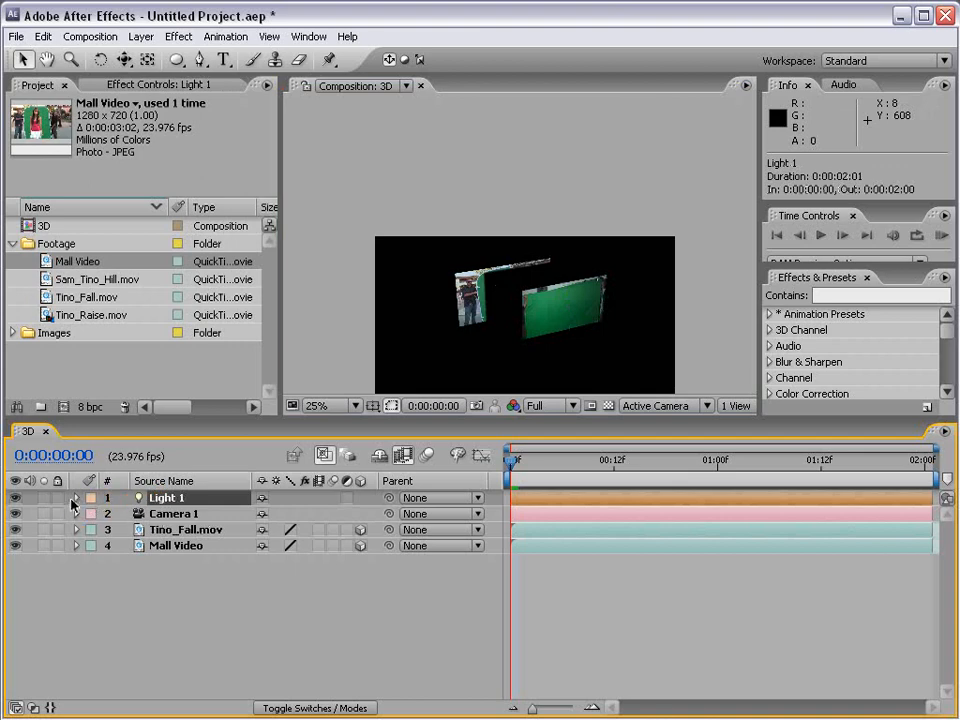
click(77, 497)
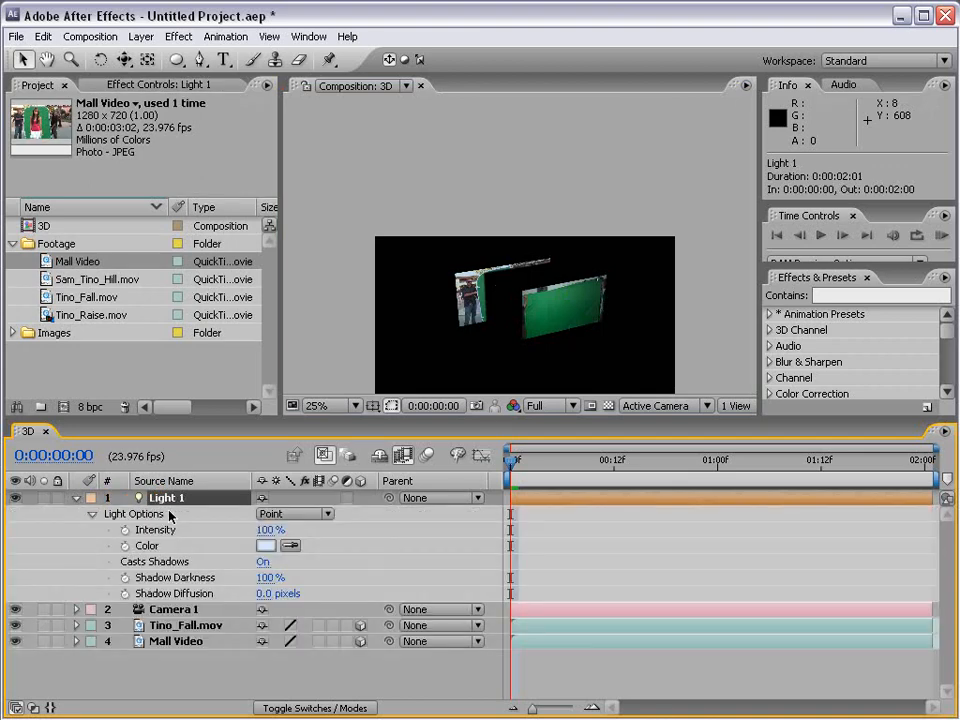
click(190, 594)
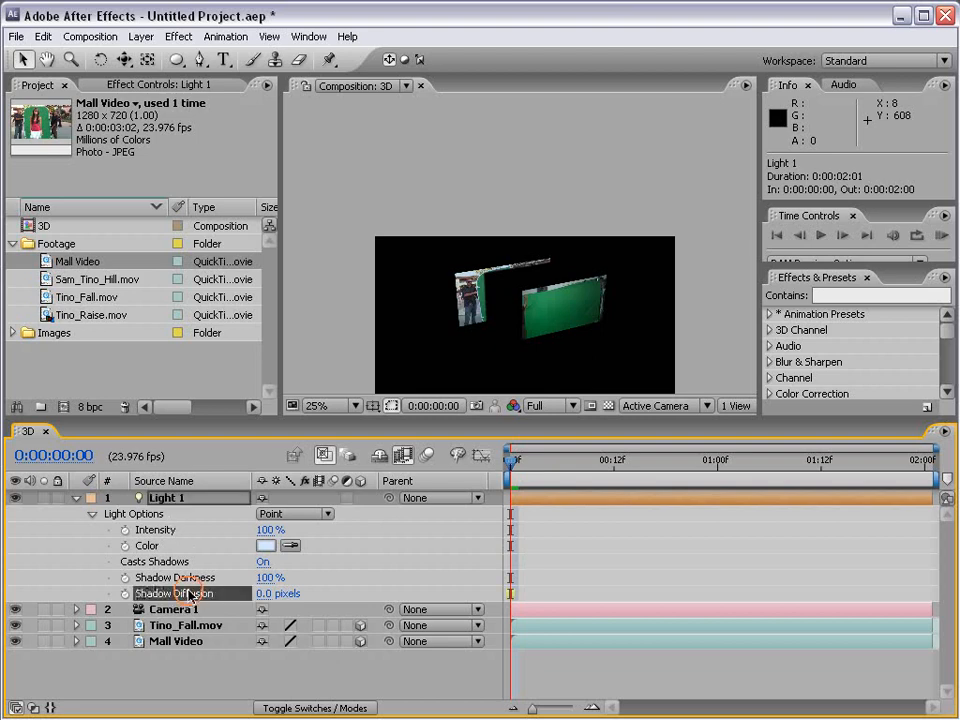
drag(265, 594, 300, 582)
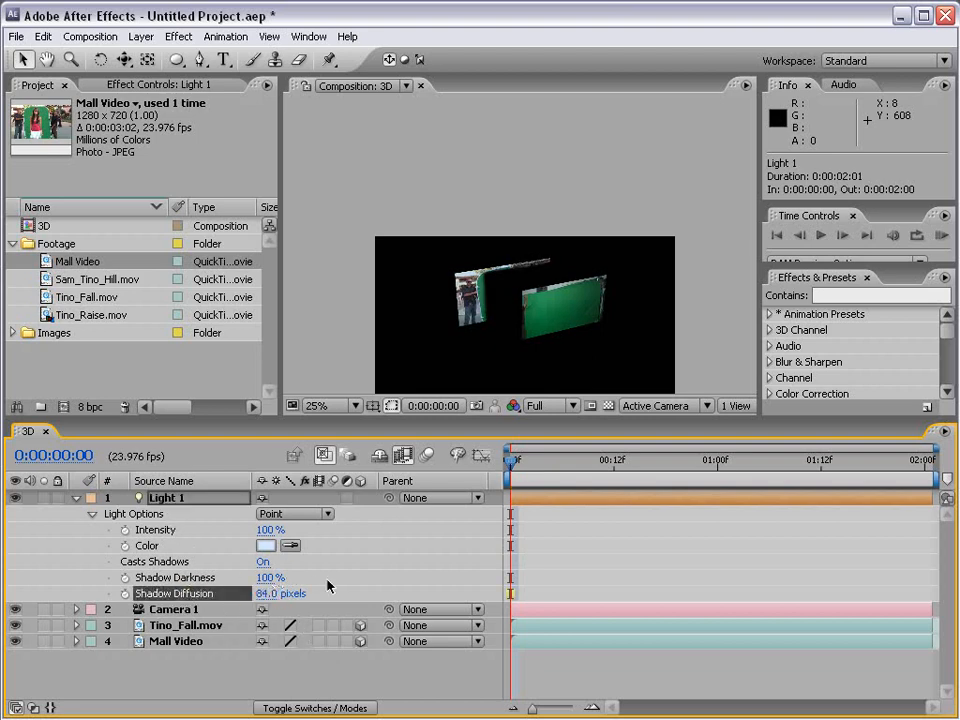
click(430, 558)
scroll(461, 340, up, 2)
key(space)
drag(461, 340, 507, 245)
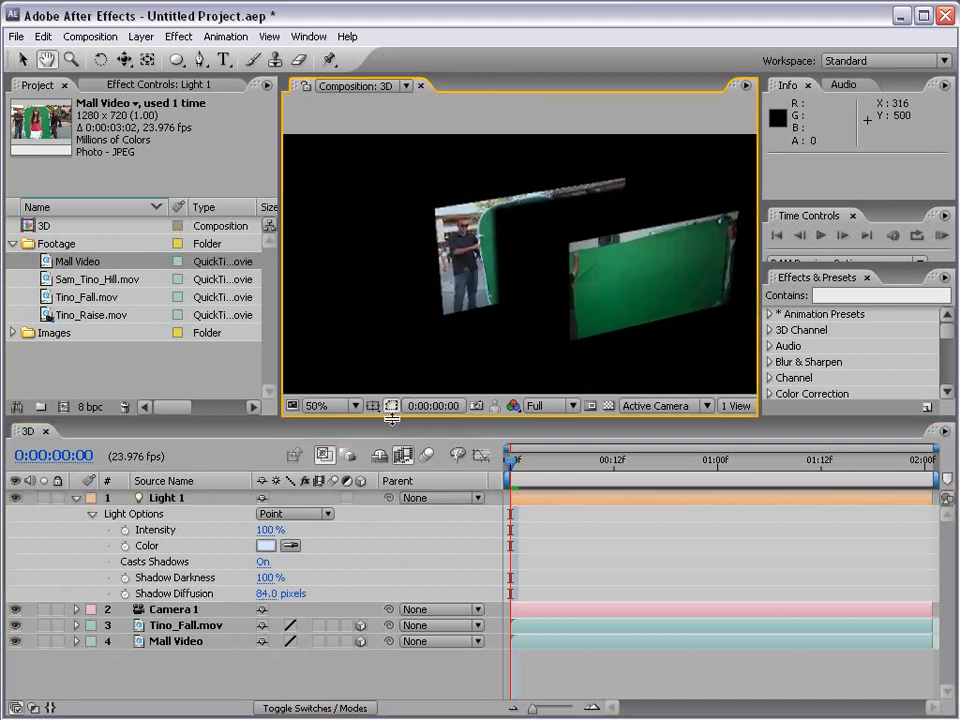
drag(272, 594, 468, 592)
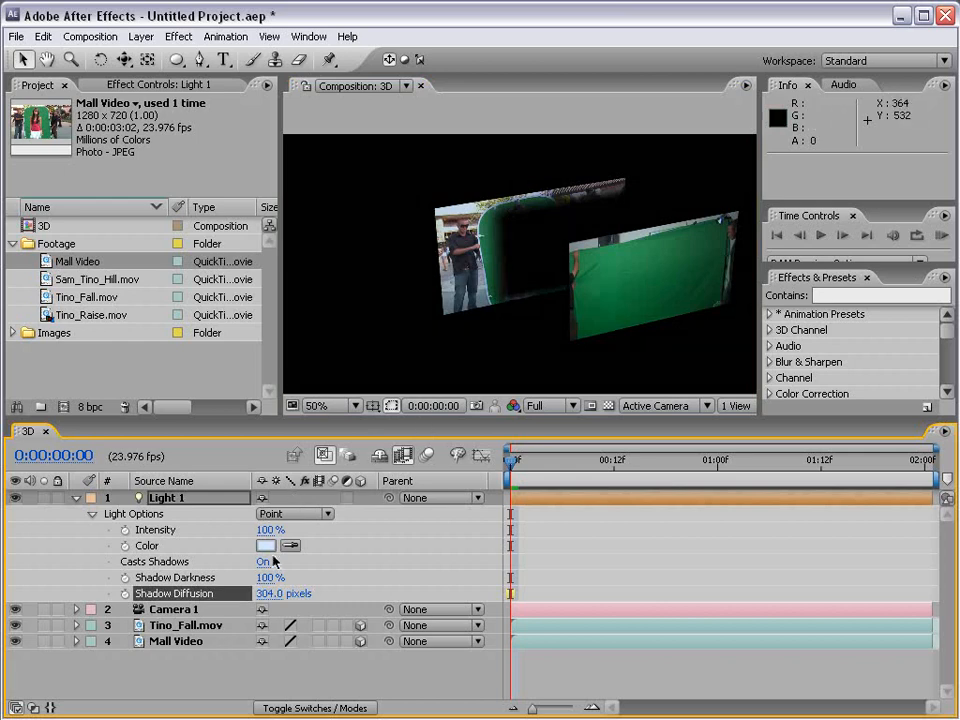
drag(214, 577, 228, 574)
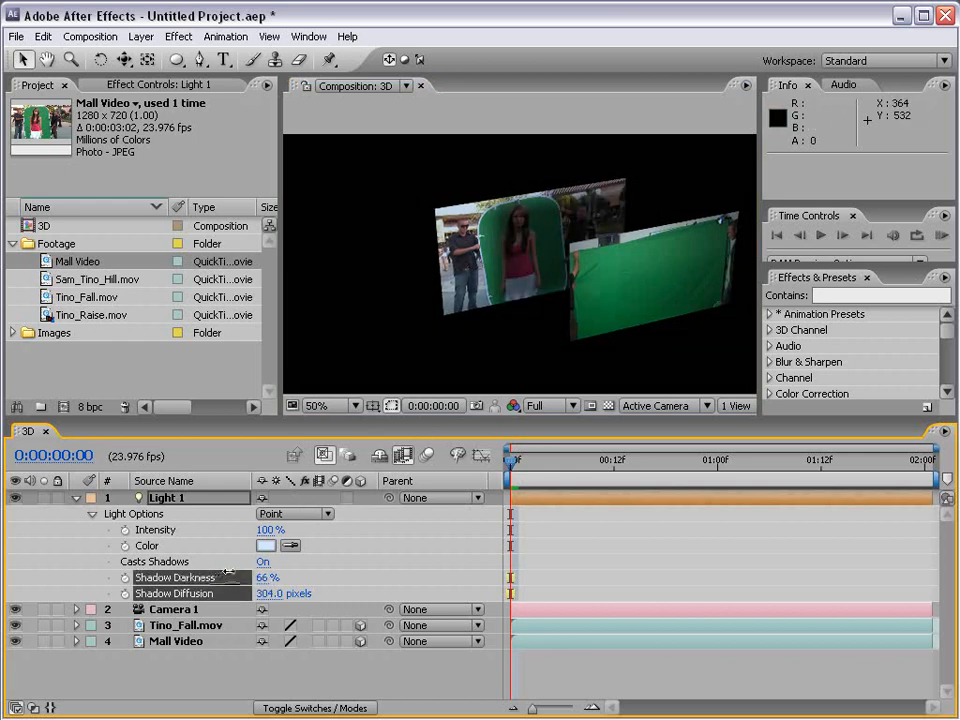
Step: Collapse the Light 1 layer and delete it from the composition
click(577, 560)
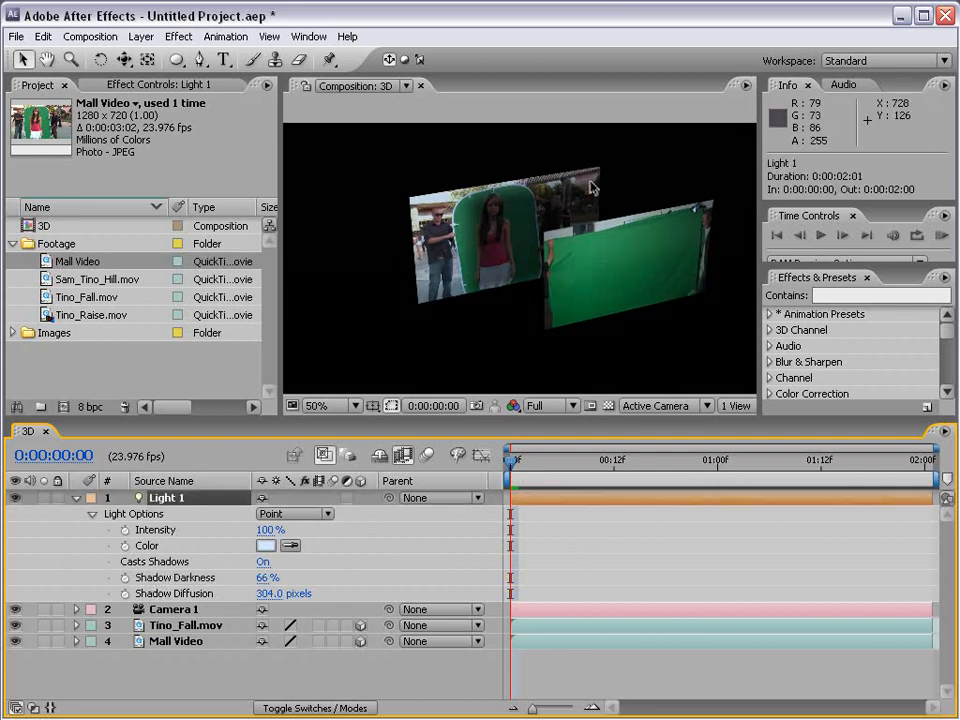
click(76, 498)
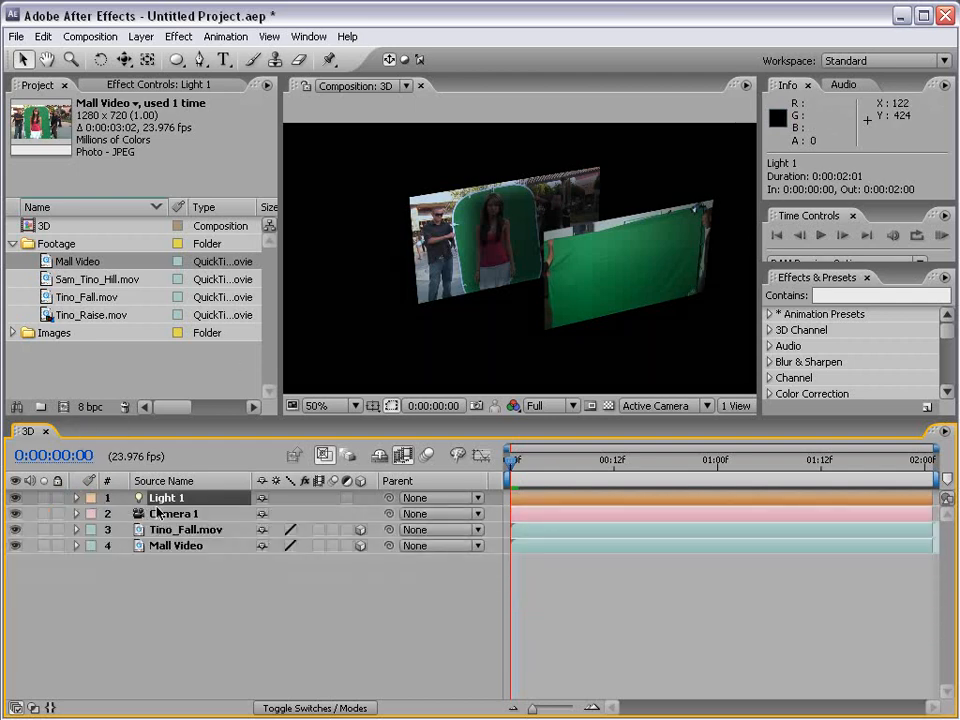
key(Delete)
Step: Reset Camera 1's Transform properties at the start of the composition and collapse the layer
click(110, 498)
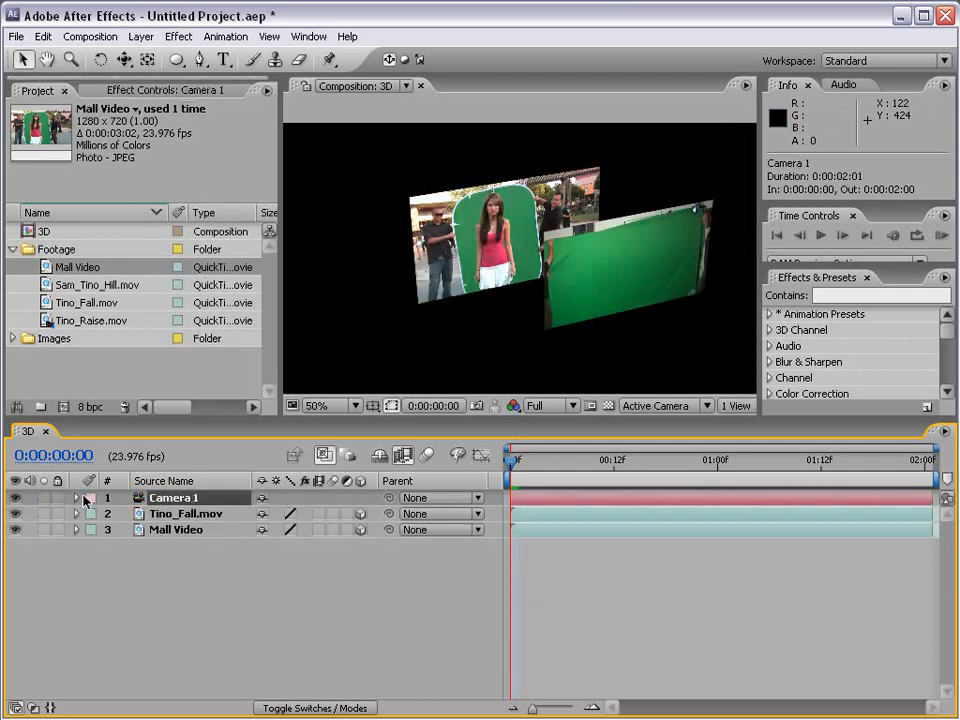
click(77, 498)
click(266, 514)
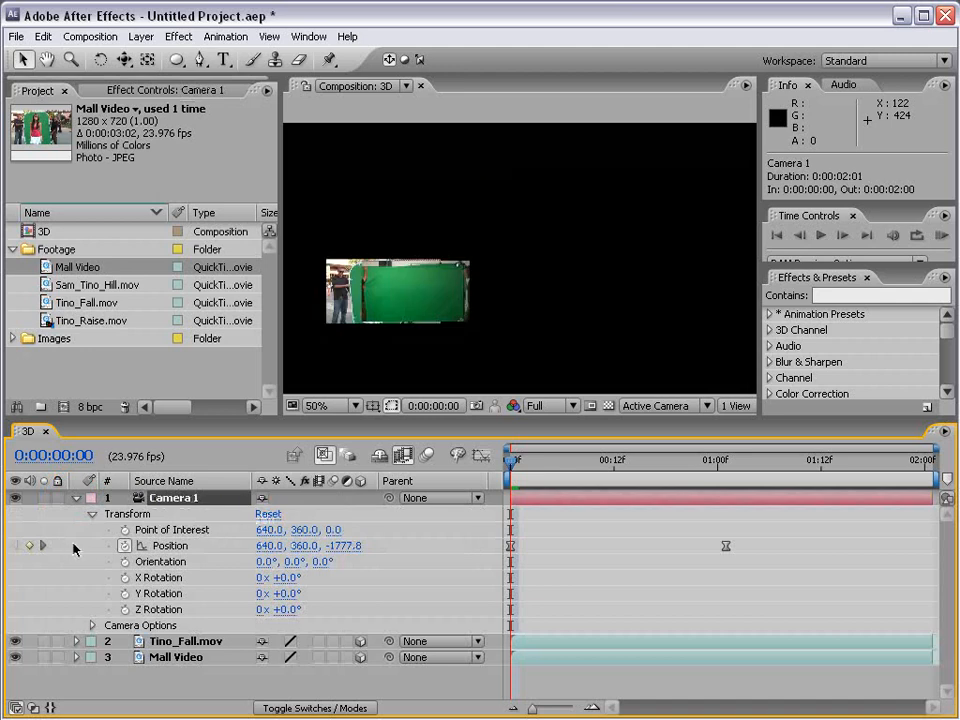
click(140, 545)
click(77, 498)
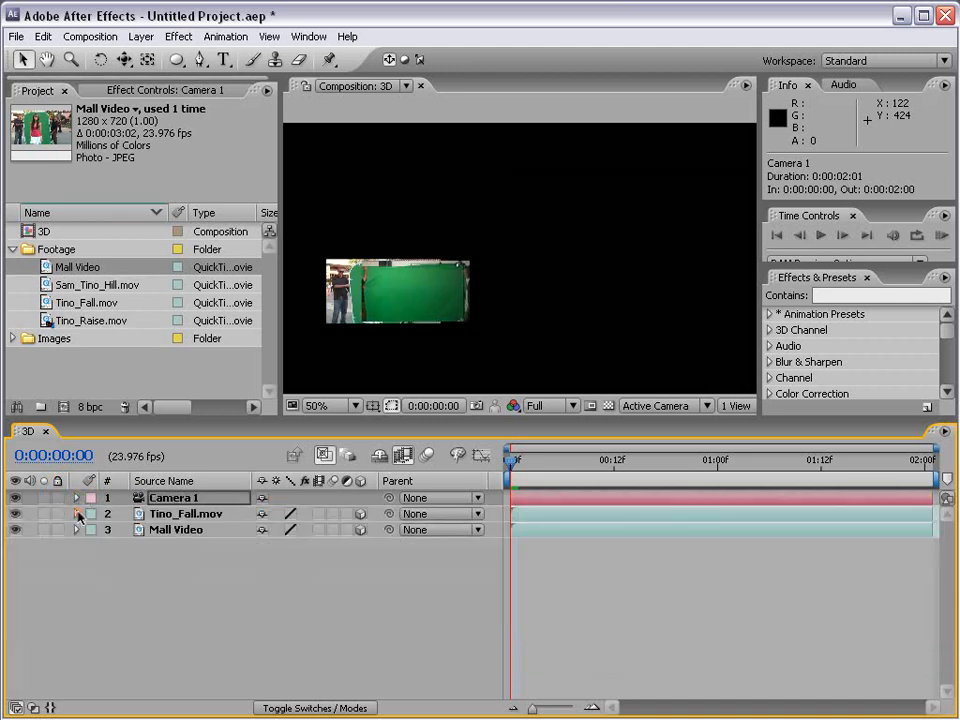
Step: Reset the Transform properties of the Tino_Fall.mov and Mall Video layers and collapse both layers
click(77, 514)
click(267, 531)
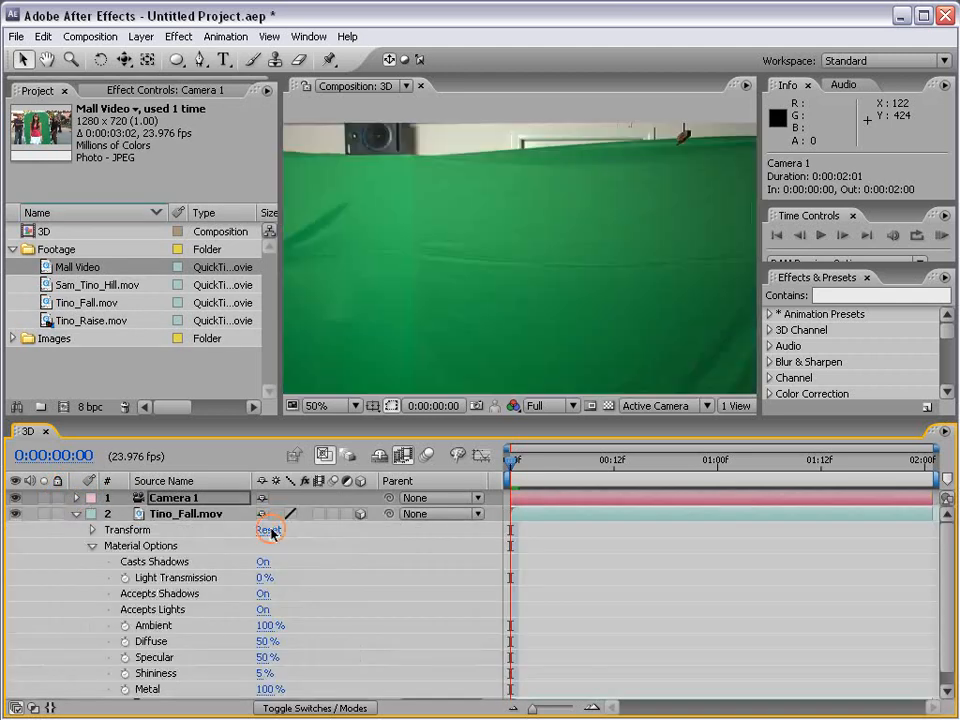
click(77, 514)
click(77, 530)
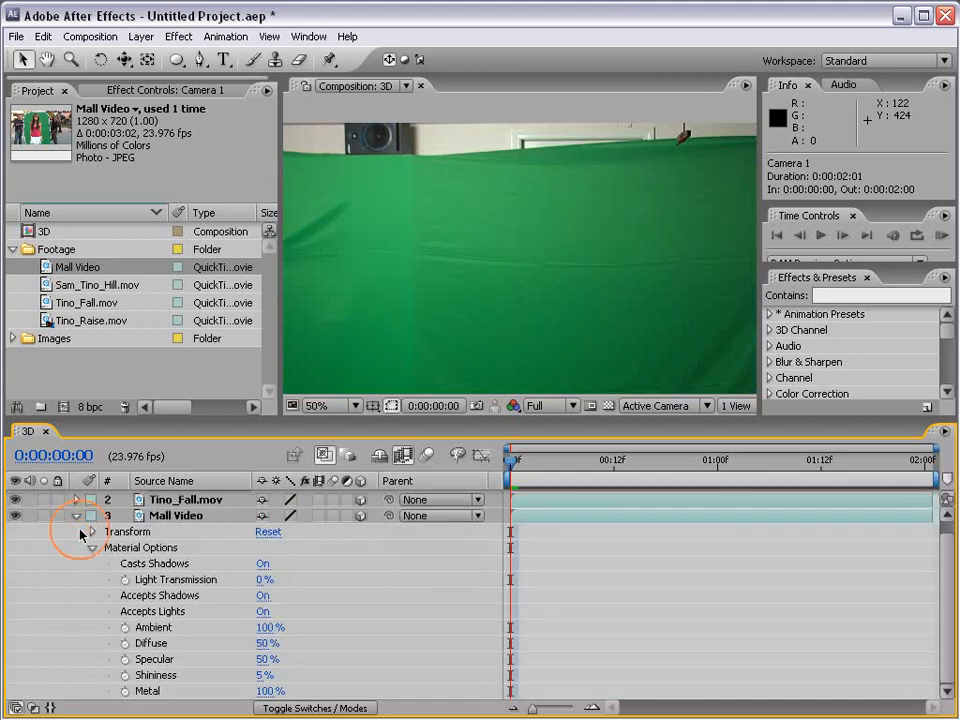
click(75, 516)
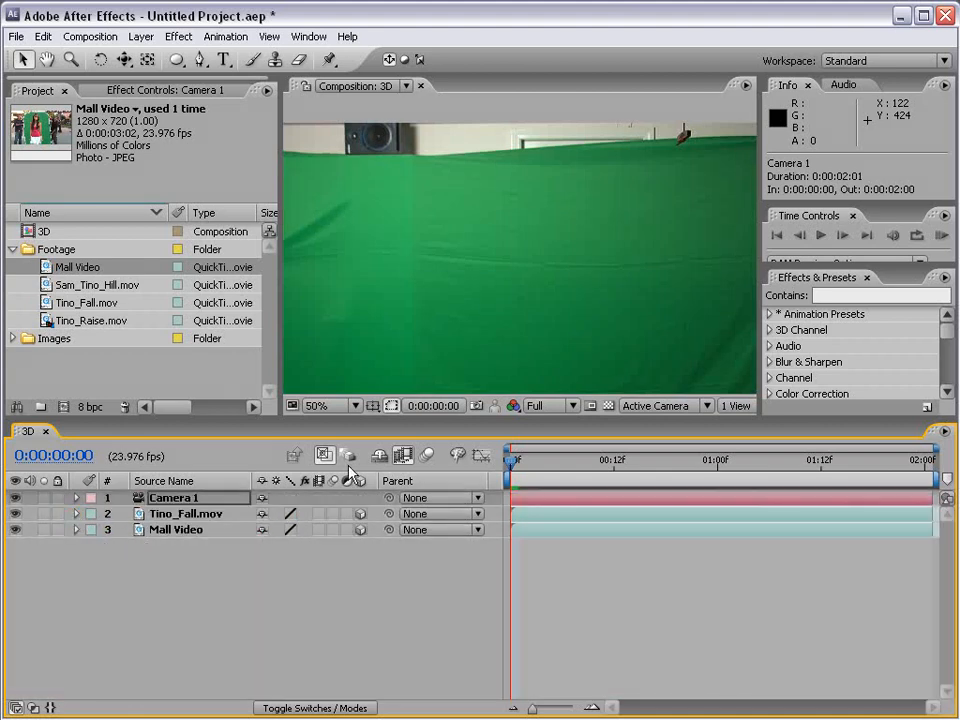
Step: Scale the Tino_Fall.mov layer down in the composition and scale the Mall Video layer to 40%
scroll(465, 253, down, 2)
click(484, 280)
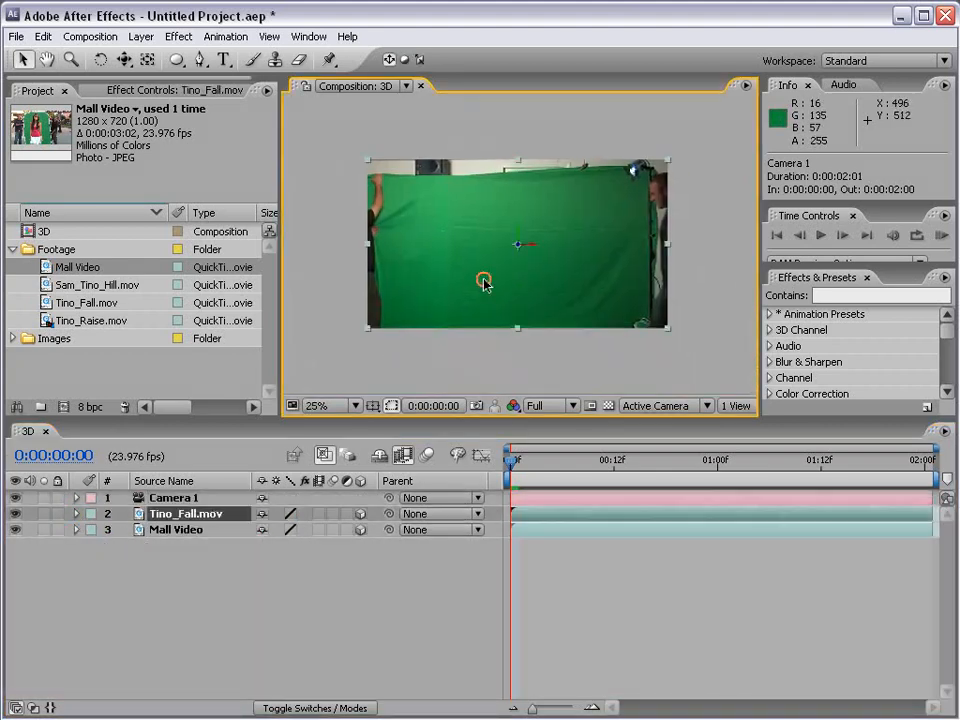
drag(667, 333, 581, 285)
click(612, 314)
drag(668, 330, 604, 283)
key(period)
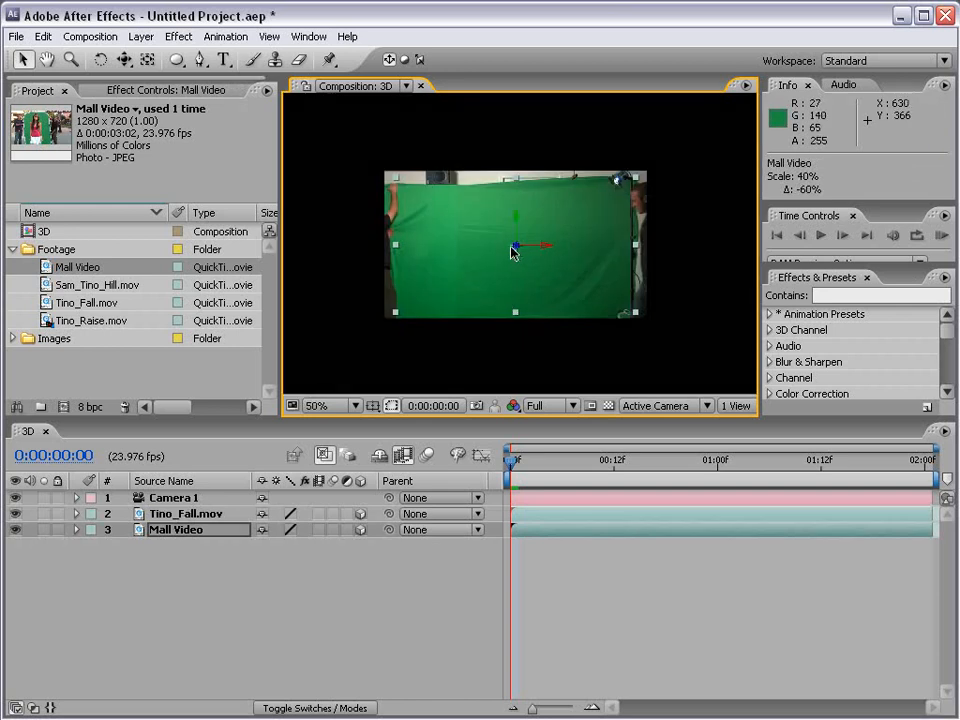
Step: Offset Mall Video to the right and push it back in depth, with Tino_Fall.mov pulled closer to the camera
drag(530, 252, 668, 251)
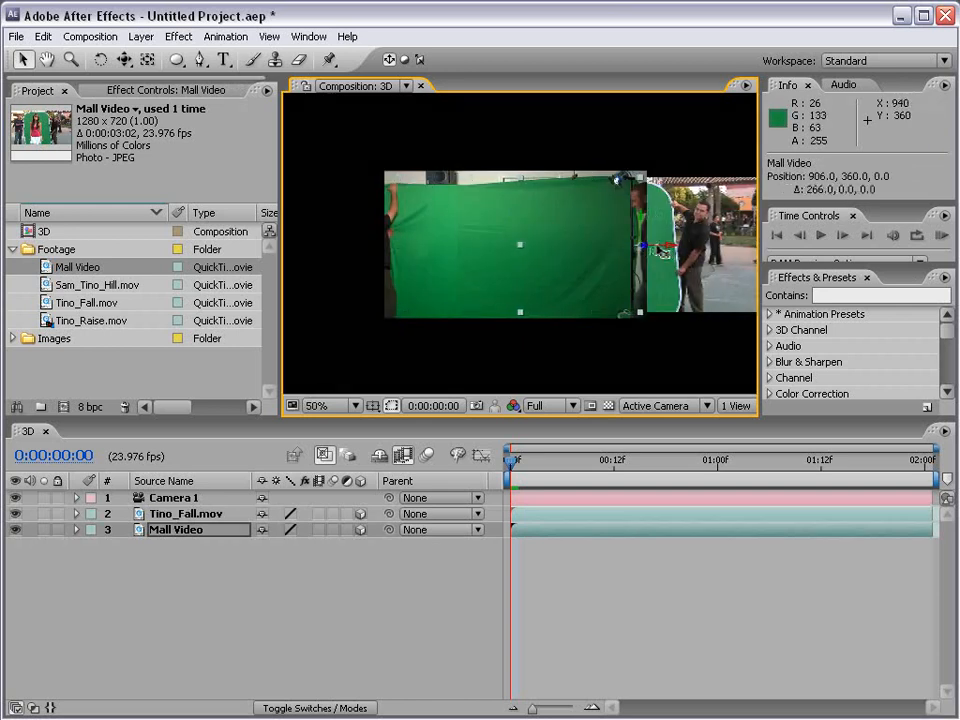
click(449, 264)
drag(538, 251, 210, 262)
click(680, 250)
drag(648, 250, 620, 616)
click(620, 612)
key(space)
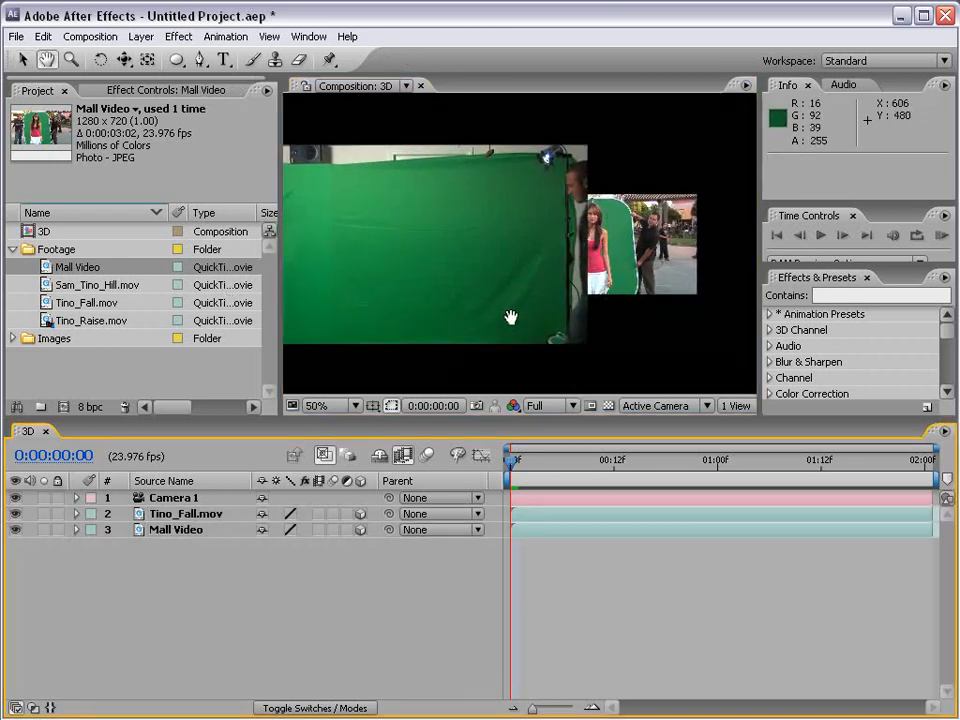
drag(508, 314, 562, 318)
scroll(547, 296, down, 1)
scroll(563, 292, up, 1)
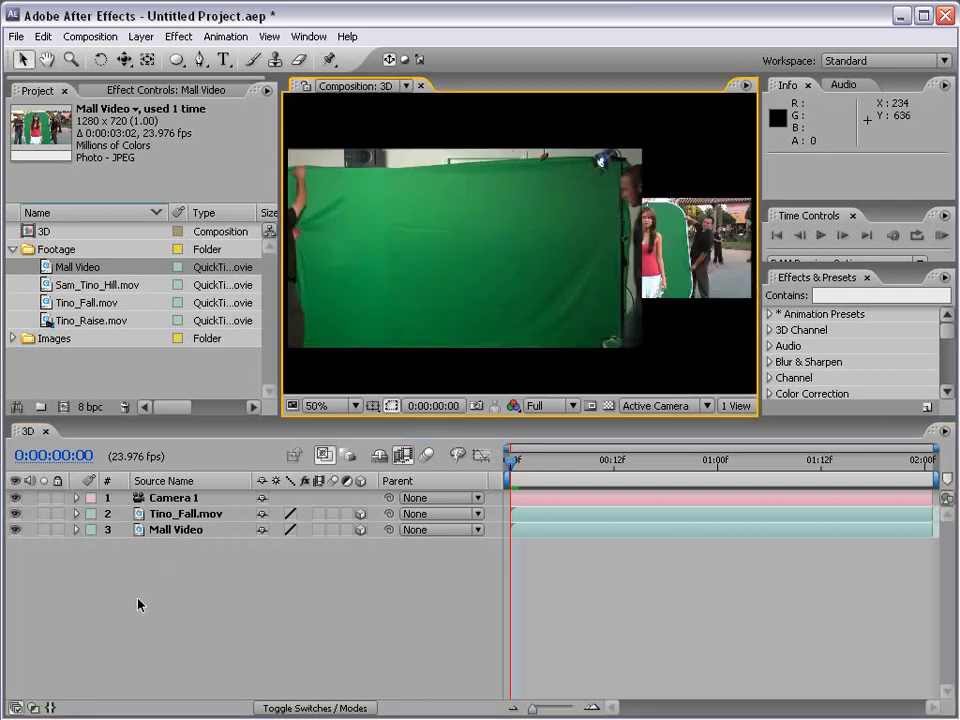
Step: Turn on Camera 1's Depth of Field and raise its Aperture to about 801.3 pixels in the Camera Options
click(84, 500)
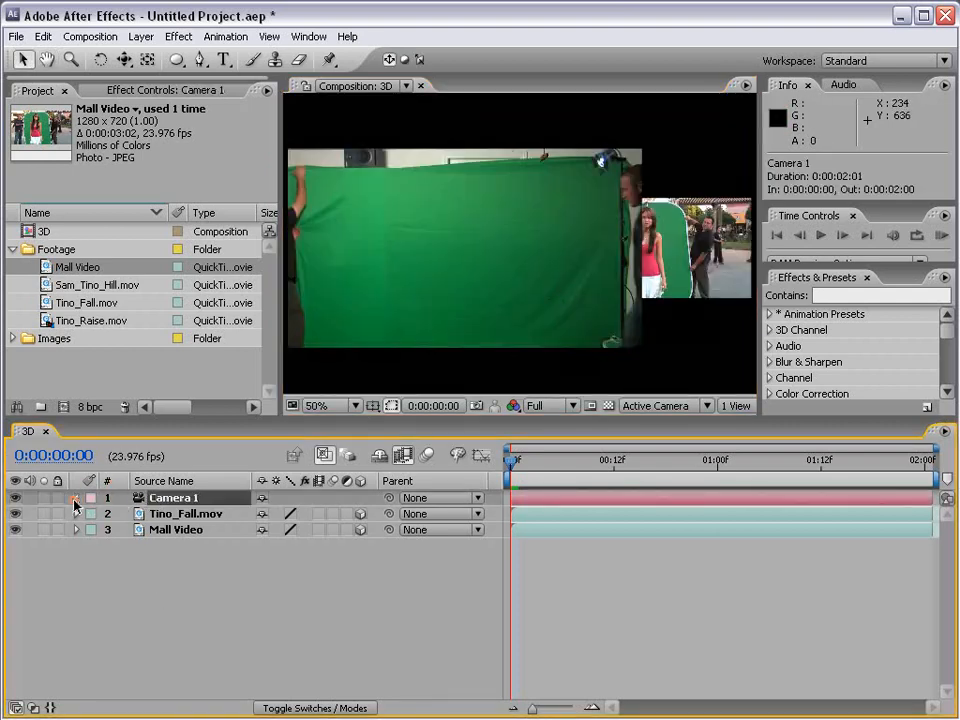
click(75, 498)
click(92, 514)
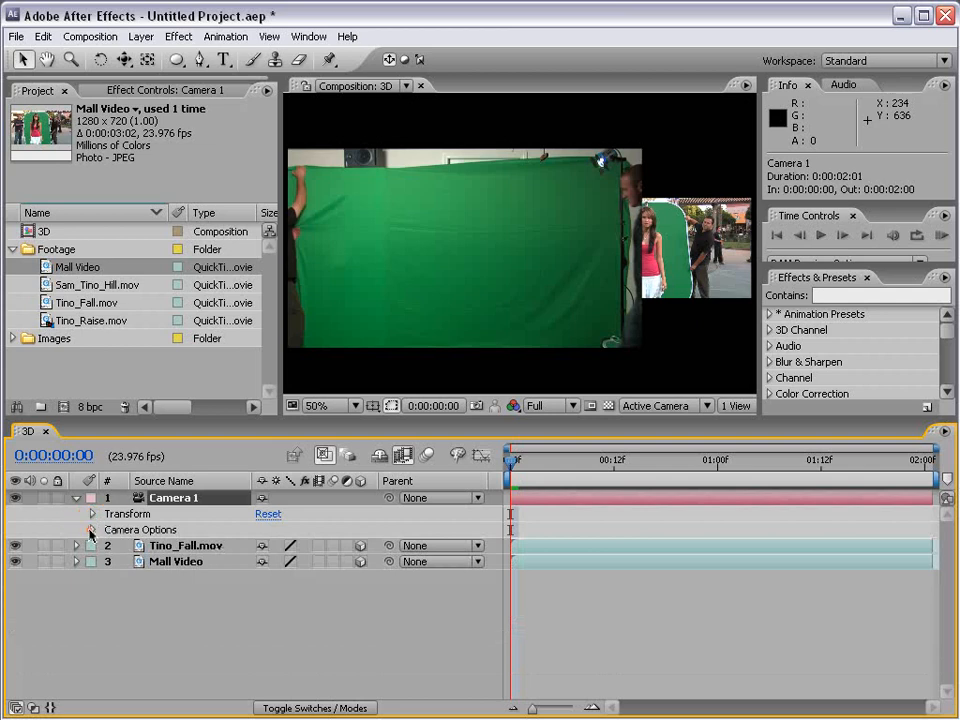
click(92, 530)
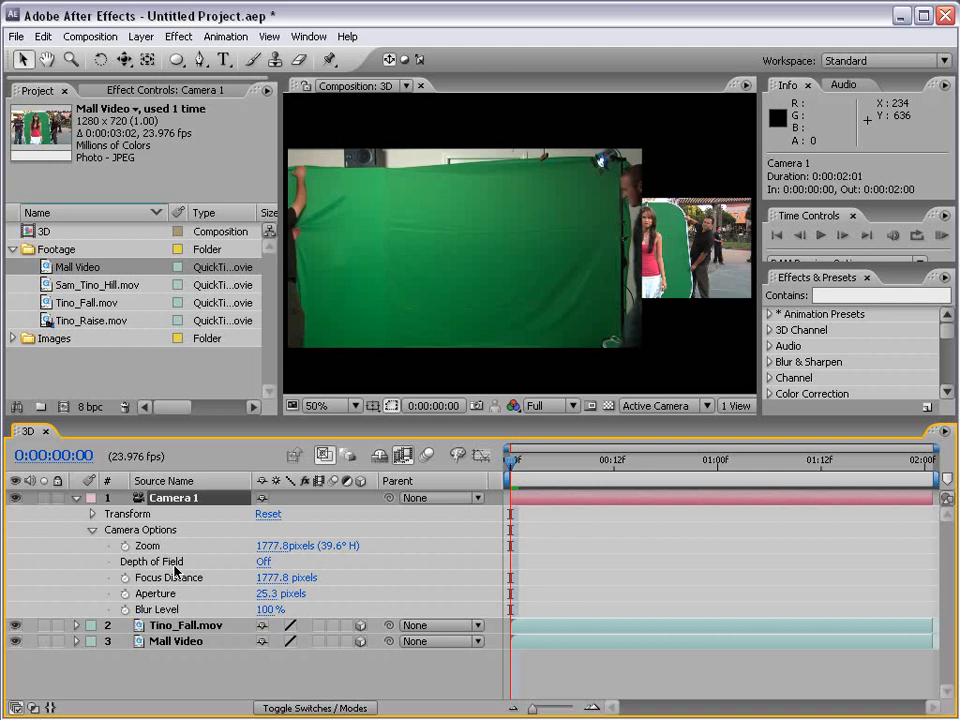
click(264, 562)
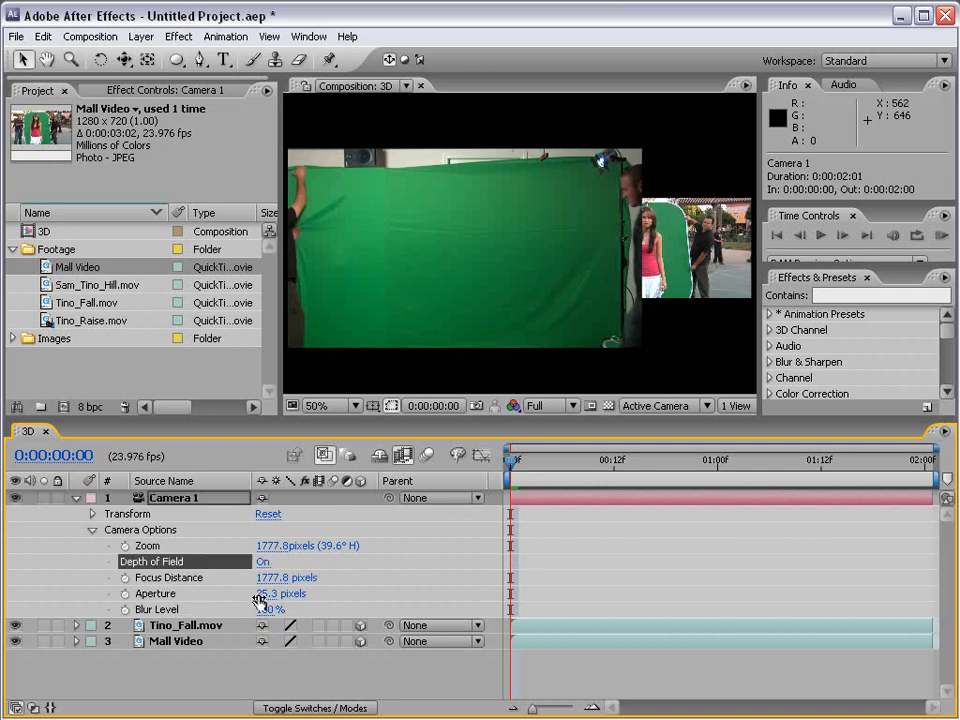
drag(258, 600, 812, 612)
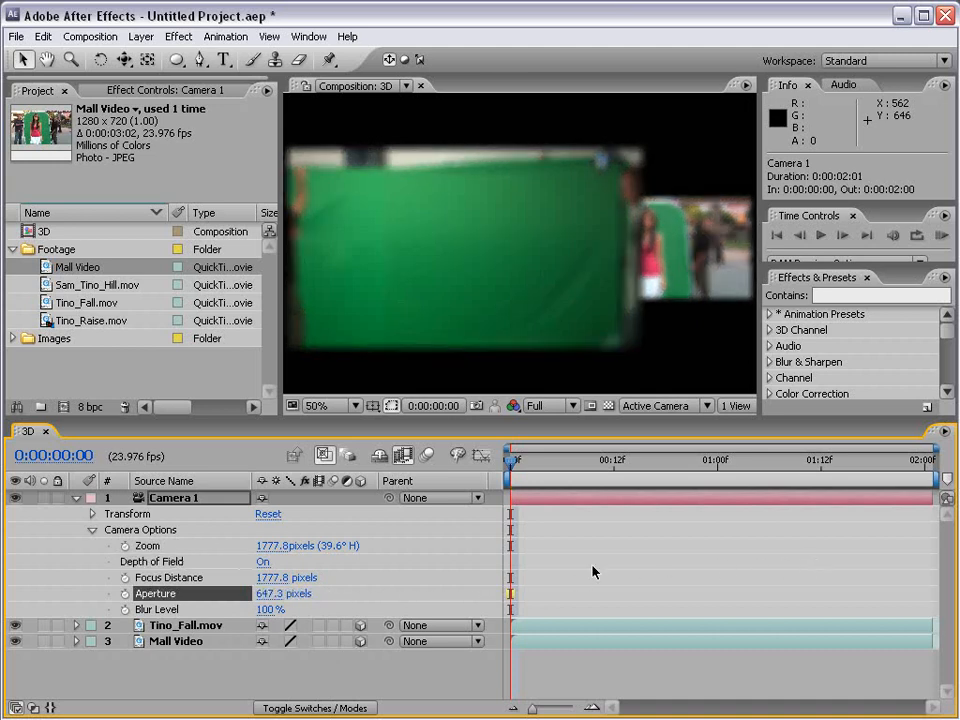
drag(339, 596, 429, 593)
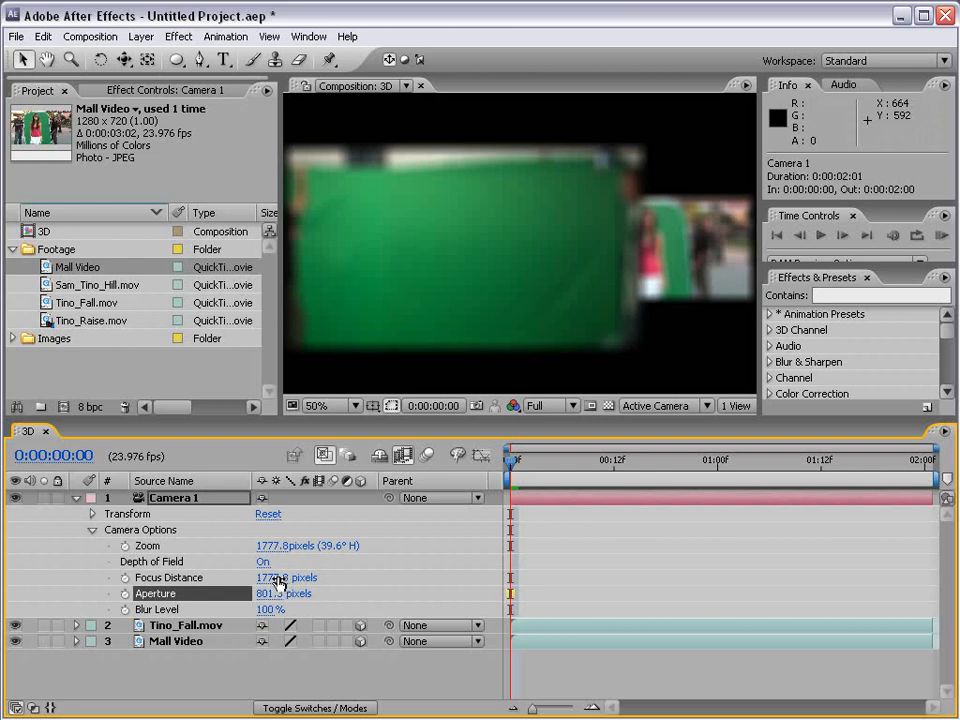
Step: Shift Camera 1's Focus Distance between 1342.8 pixels on Tino_Fall.mov and 2328.8 pixels on Mall Video, and turn Depth of Field off
drag(274, 577, 868, 576)
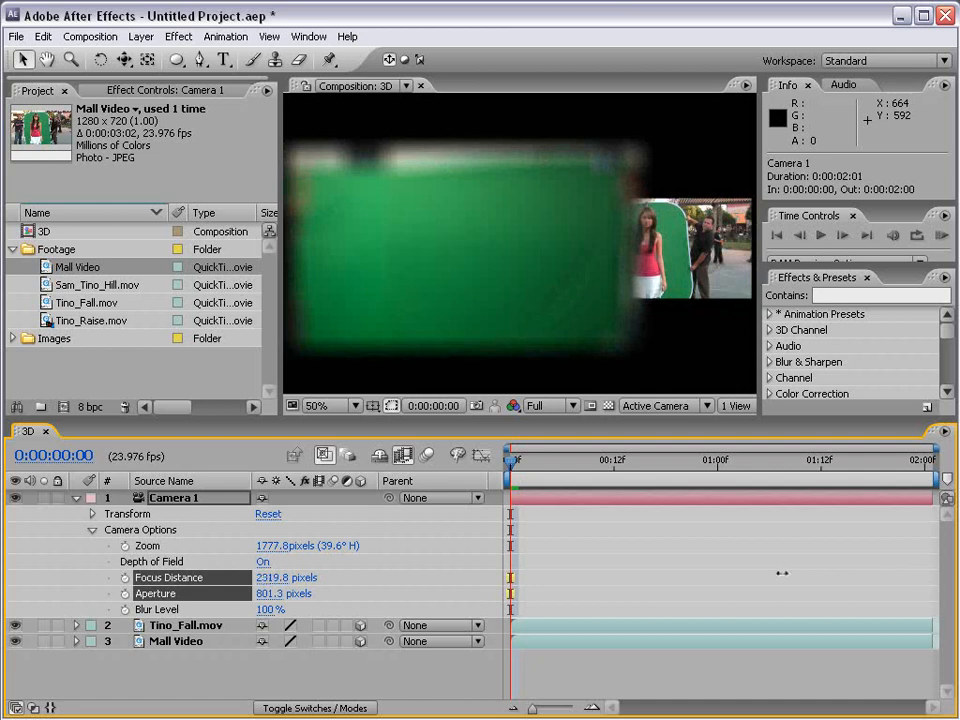
drag(782, 573, 222, 598)
drag(270, 590, 245, 590)
drag(582, 466, 717, 463)
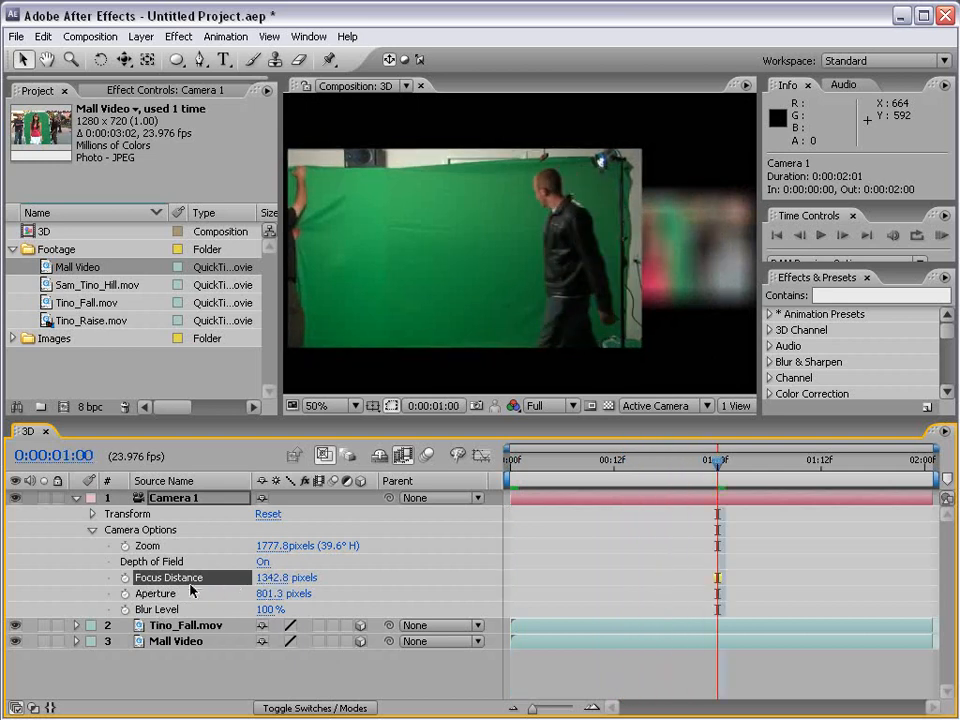
drag(270, 578, 176, 564)
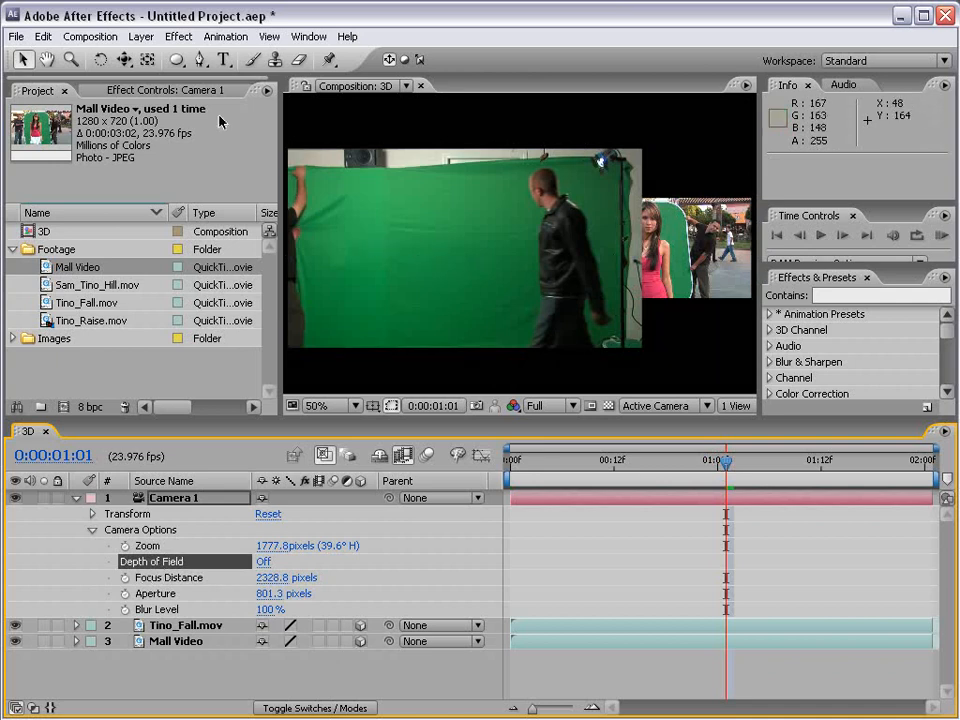
Step: Create a black solid layer above Camera 1 in the 3D composition
click(141, 36)
mouse_move(150, 56)
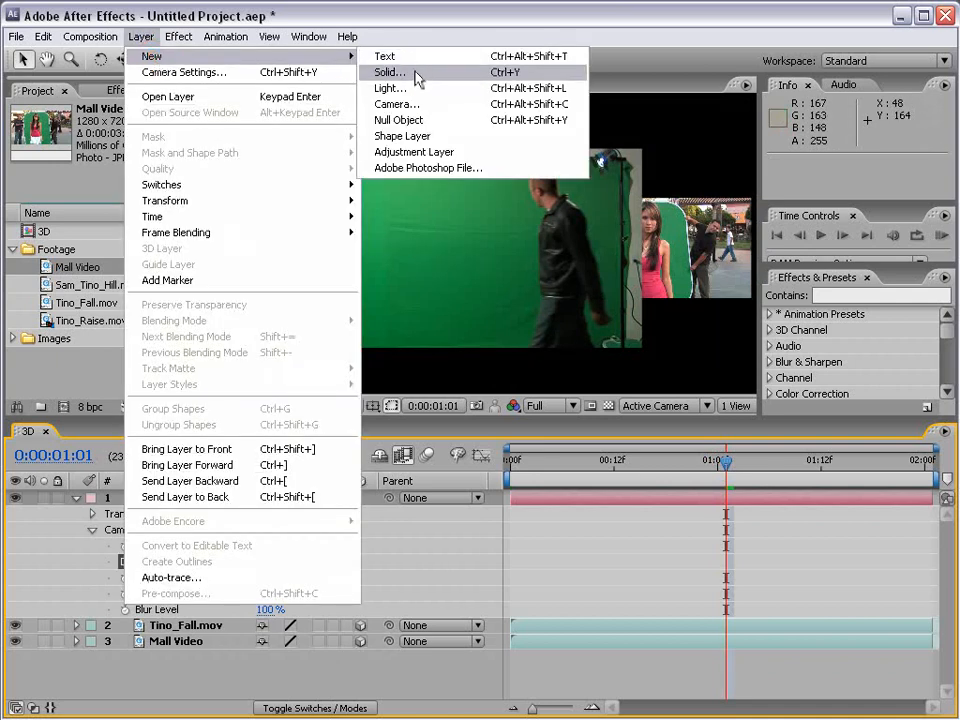
click(378, 73)
click(656, 600)
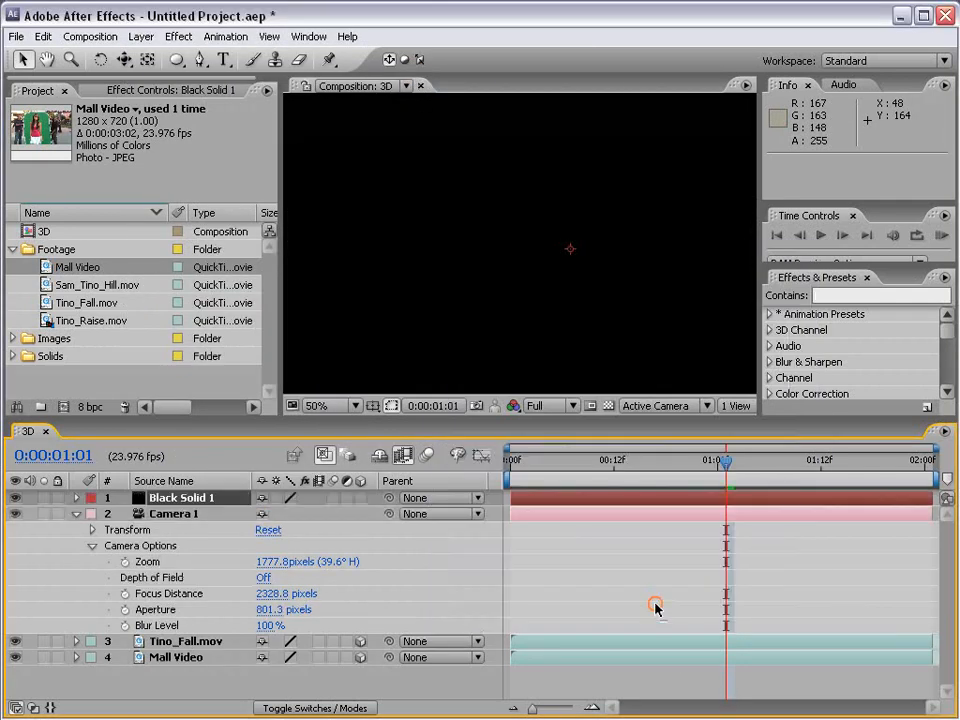
Step: Search the effects for "particl" and apply CC Particle World to the black solid
click(845, 295)
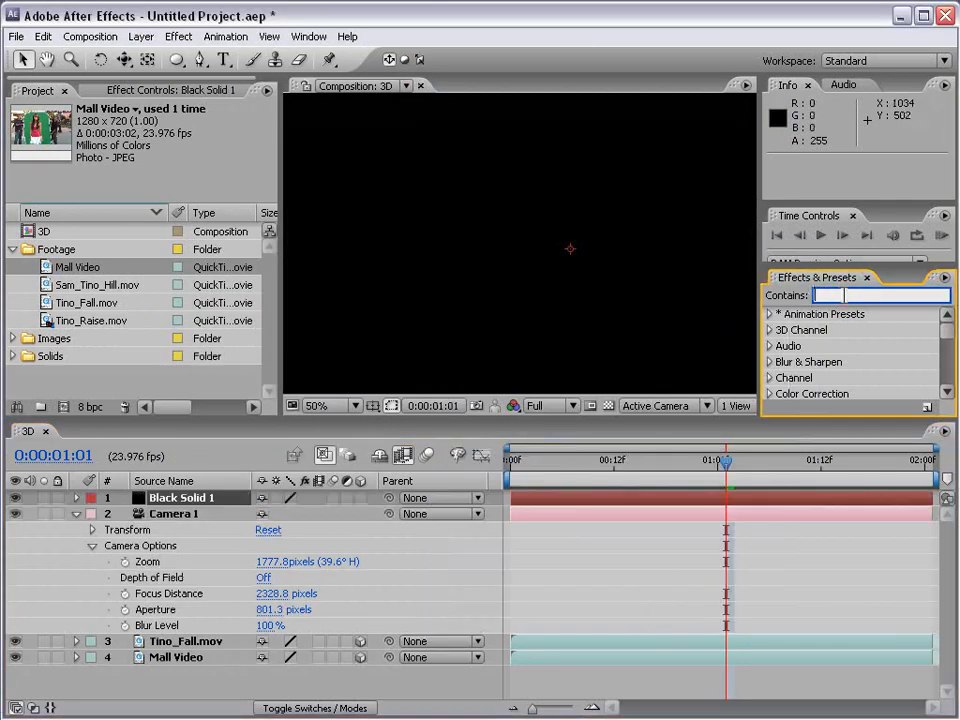
text(particl)
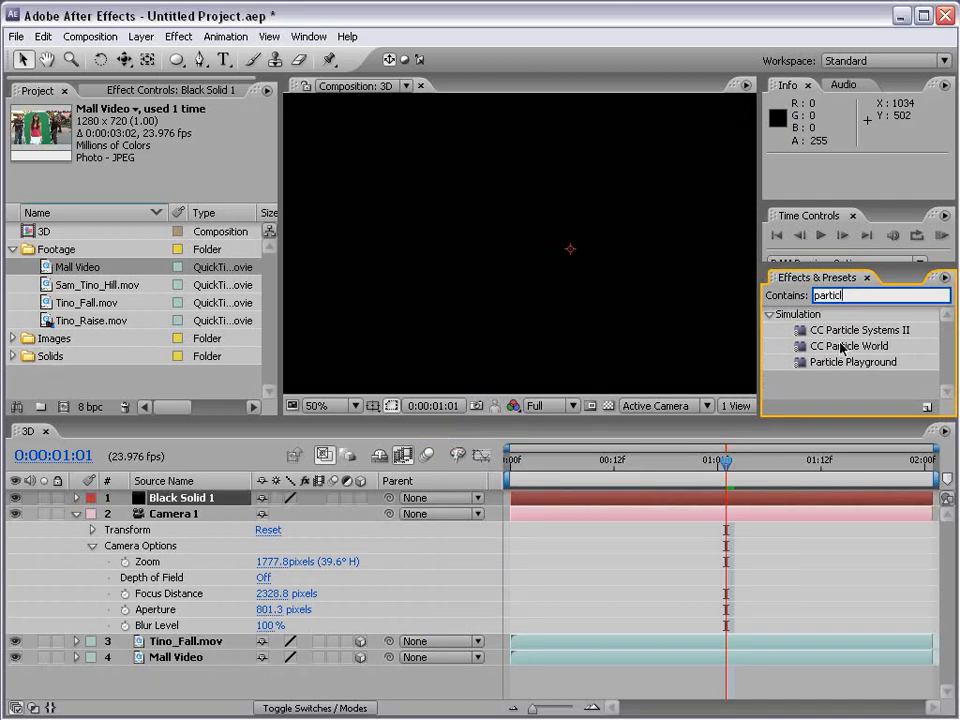
drag(853, 348, 183, 498)
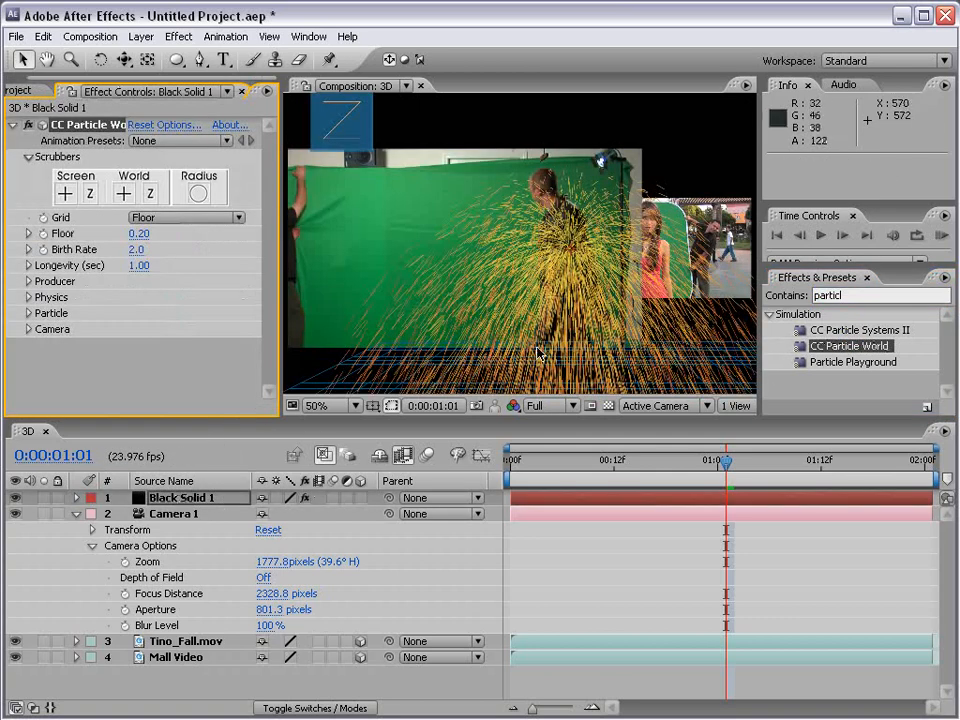
Step: Collapse the Camera 1 layer's properties and select the Black Solid 1 layer
scroll(583, 279, down, 1)
scroll(574, 278, up, 1)
drag(589, 326, 446, 189)
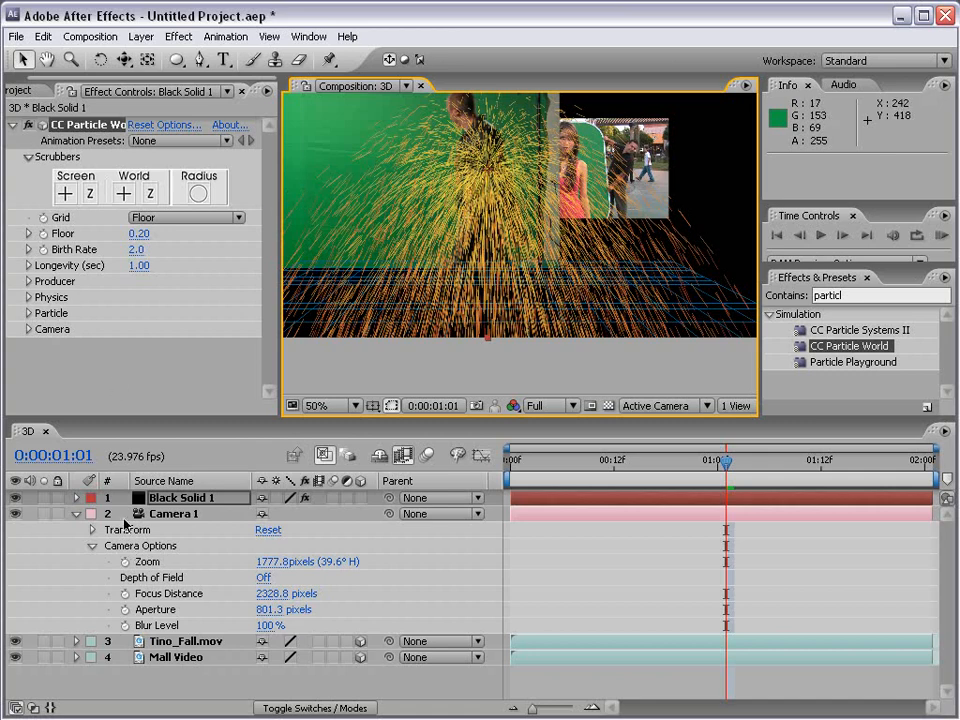
click(165, 513)
click(76, 513)
click(165, 498)
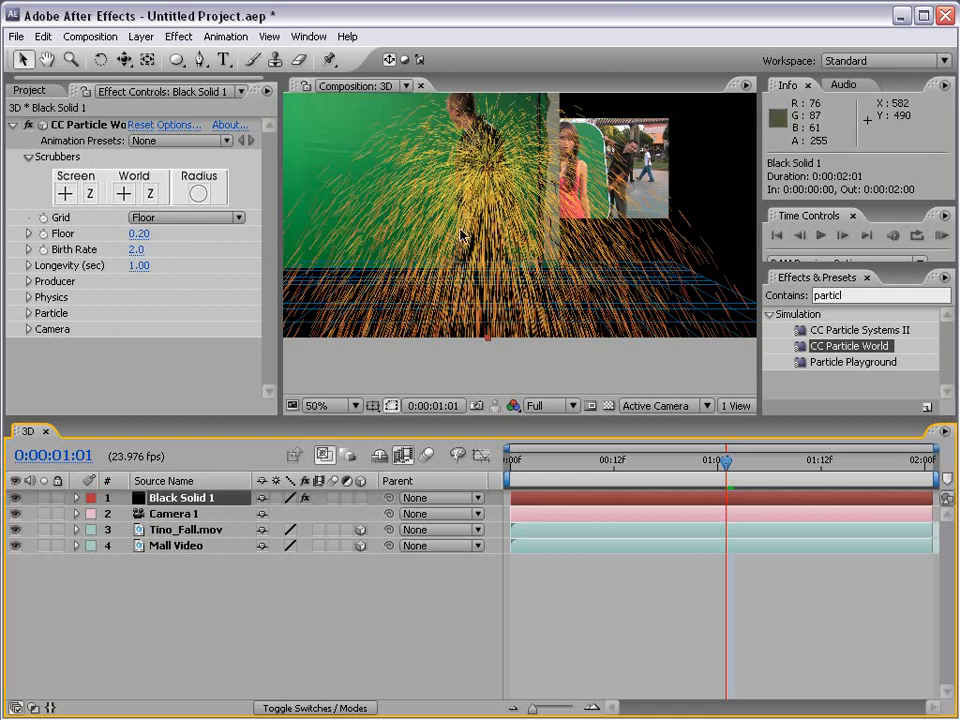
Step: Orbit Camera 1 around the particles and footage to about 1431, 236, 1587, facing Mall Video from behind
drag(124, 59, 166, 62)
drag(450, 165, 537, 228)
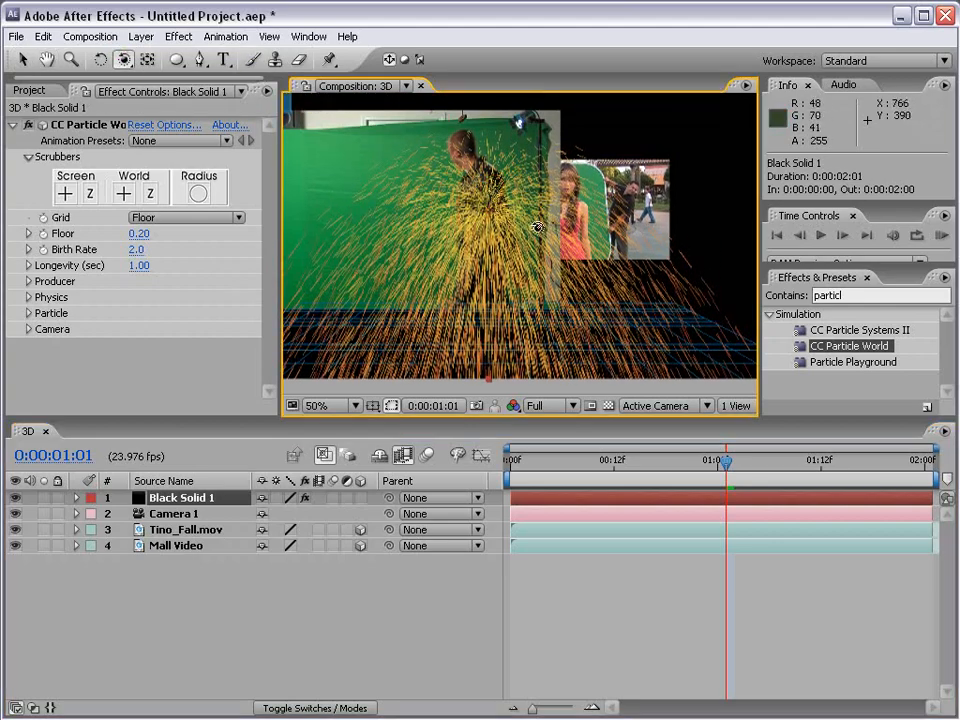
drag(632, 224, 308, 191)
drag(346, 245, 449, 245)
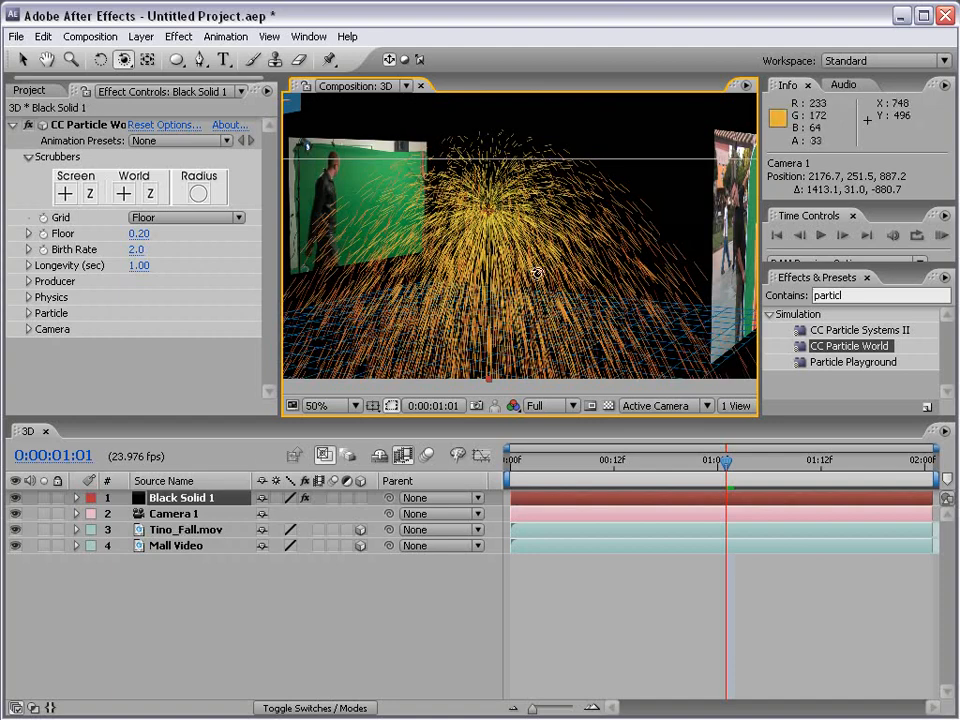
drag(634, 279, 432, 212)
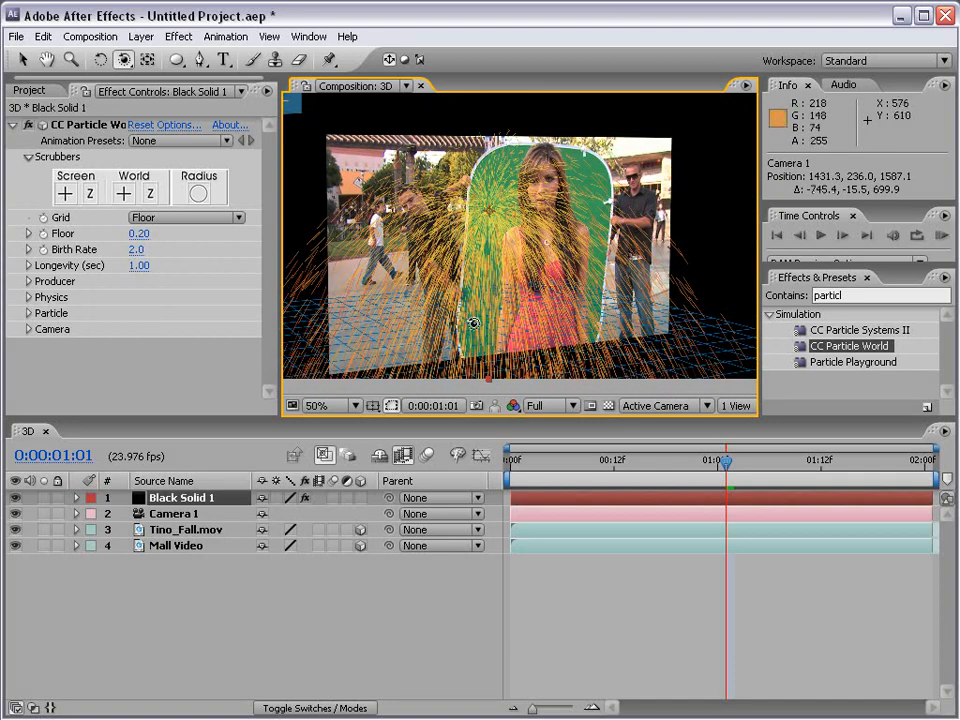
Step: Move Mall Video to the top of the layer stack and orbit Camera 1 to about 486, 159, 1760
drag(170, 548, 170, 495)
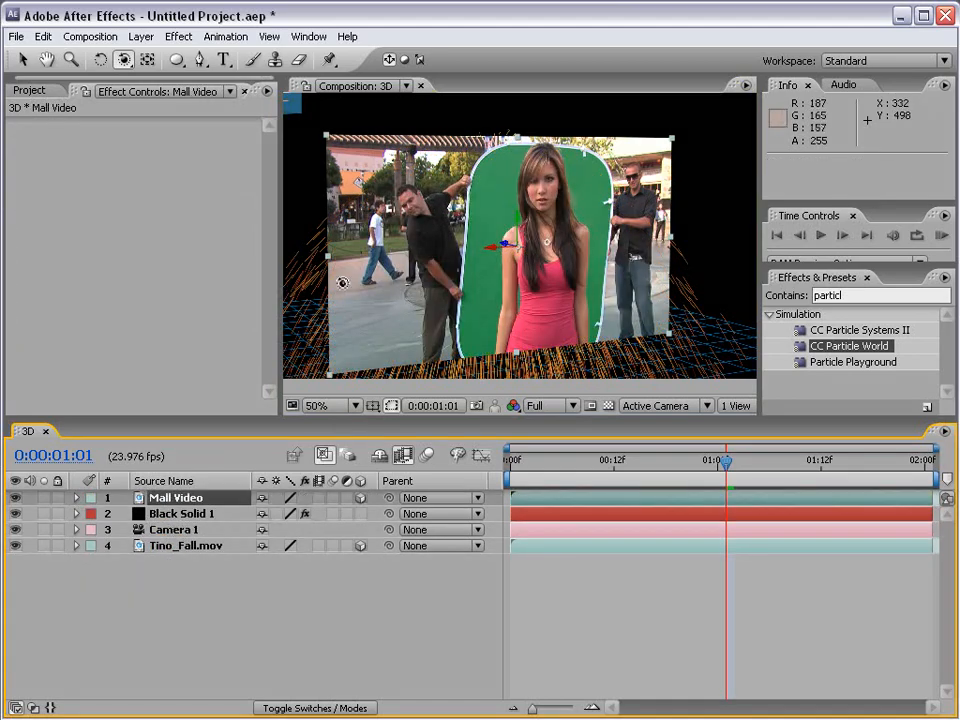
drag(336, 279, 539, 255)
key(comma)
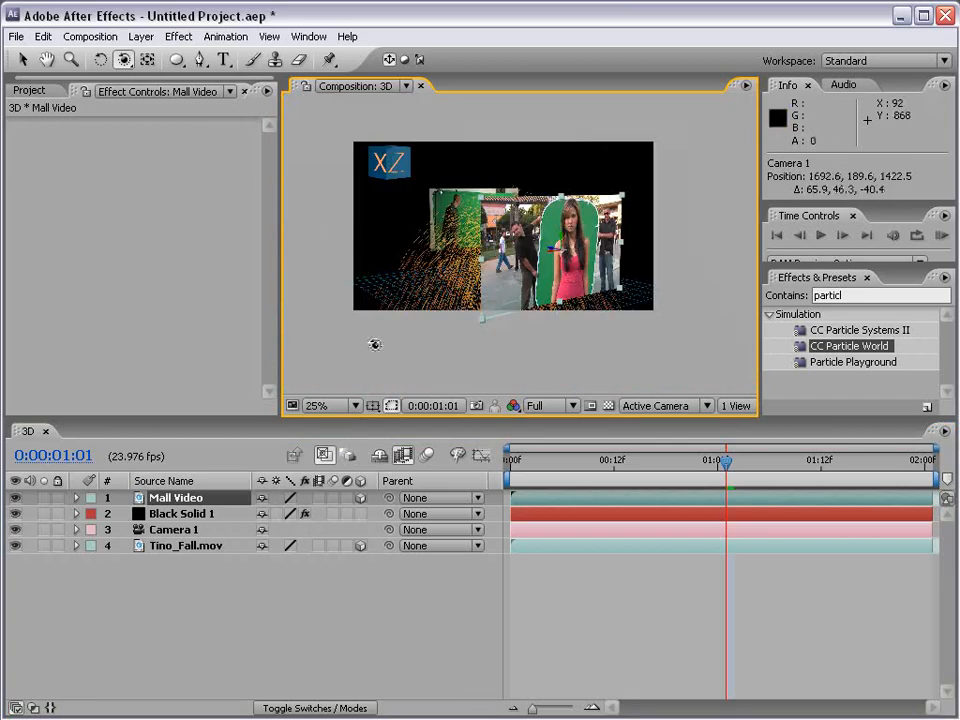
key(period)
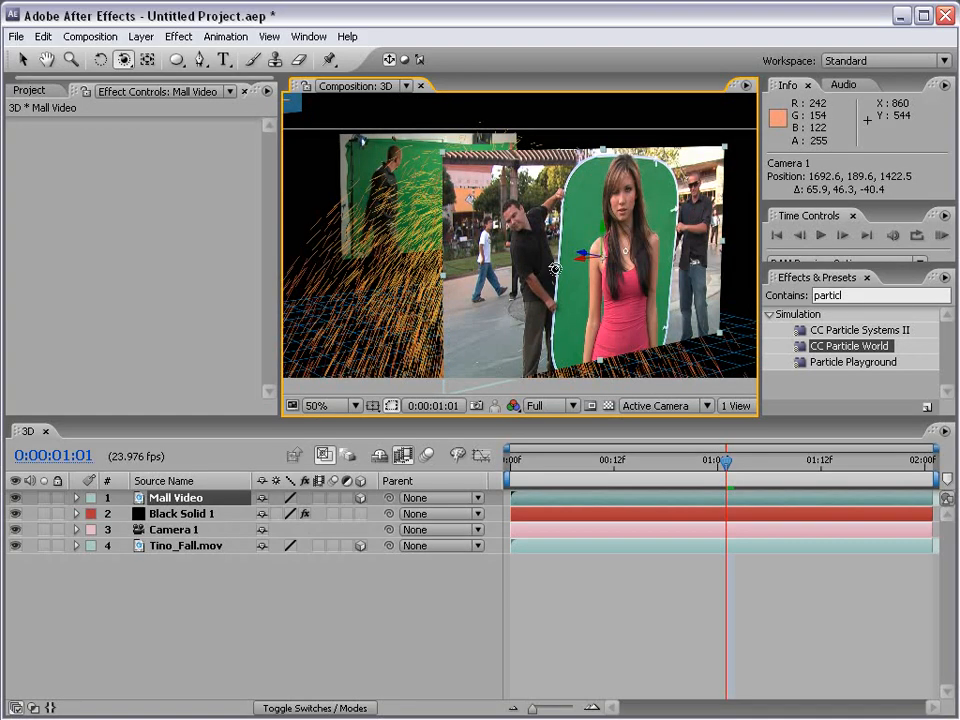
drag(555, 268, 358, 217)
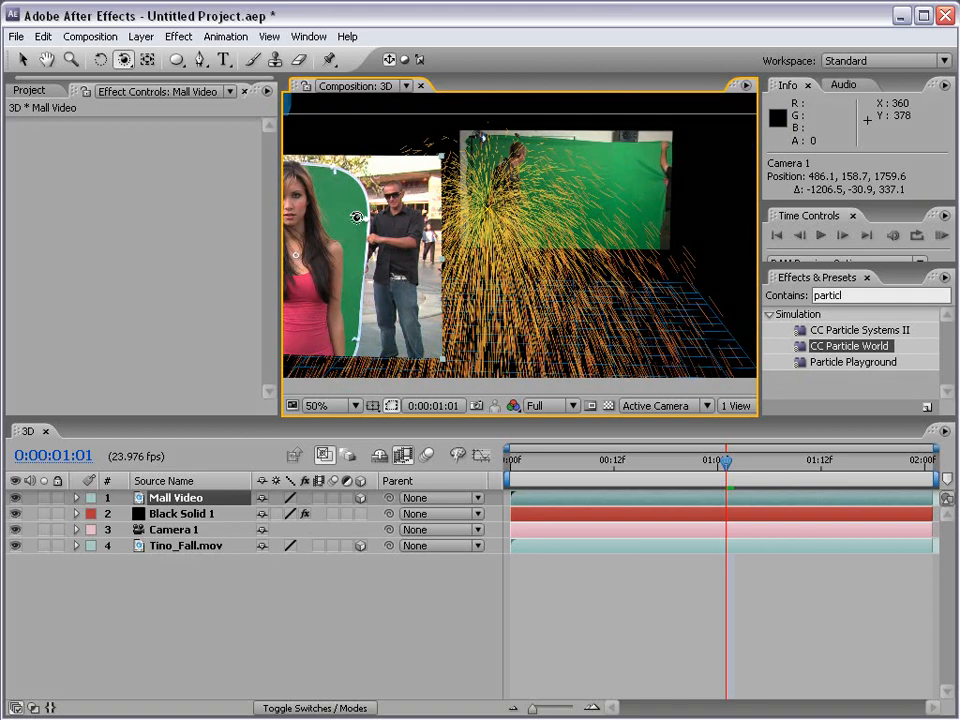